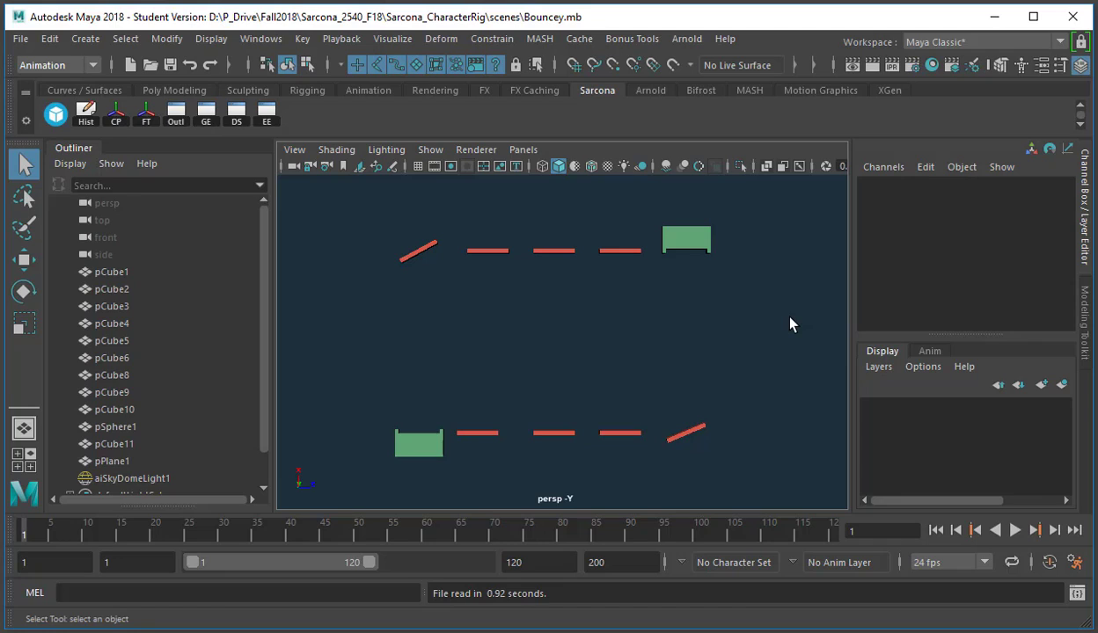
Step: Play back and scrub the scene's existing bouncing ball animation
{"action": "left_click", "coordinate": [1014, 531]}
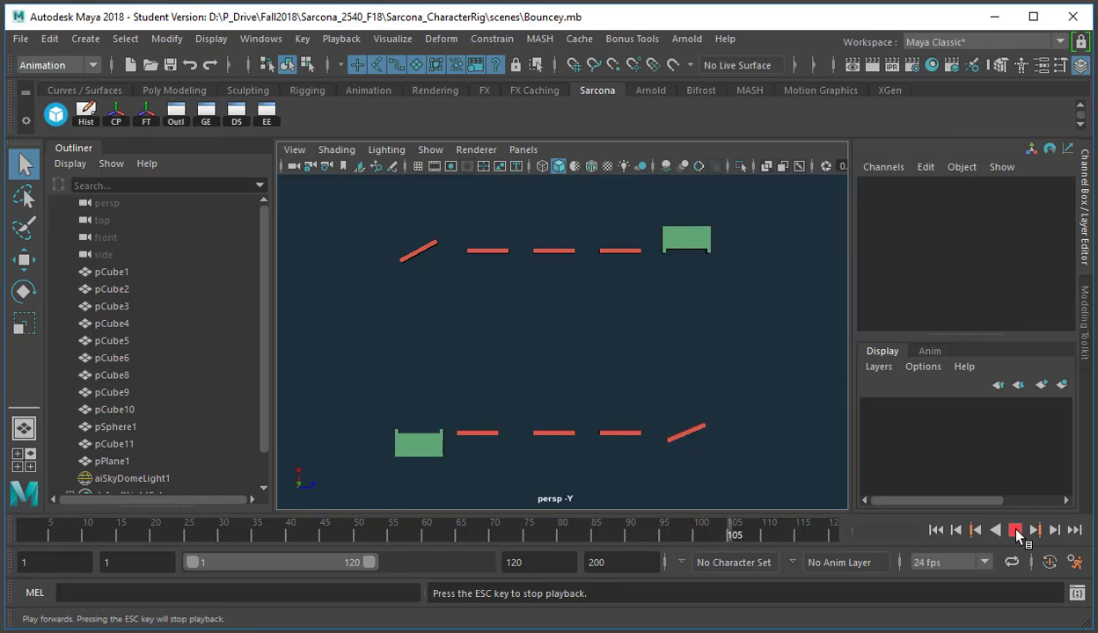
{"action": "left_click", "coordinate": [1015, 535]}
{"action": "left_click_drag", "start_coordinate": [398, 535], "coordinate": [338, 535]}
Step: Delete the existing animation from pSphere1's Translate X, Y and Z channels with the timeline at frame 1
{"action": "left_click", "coordinate": [425, 287]}
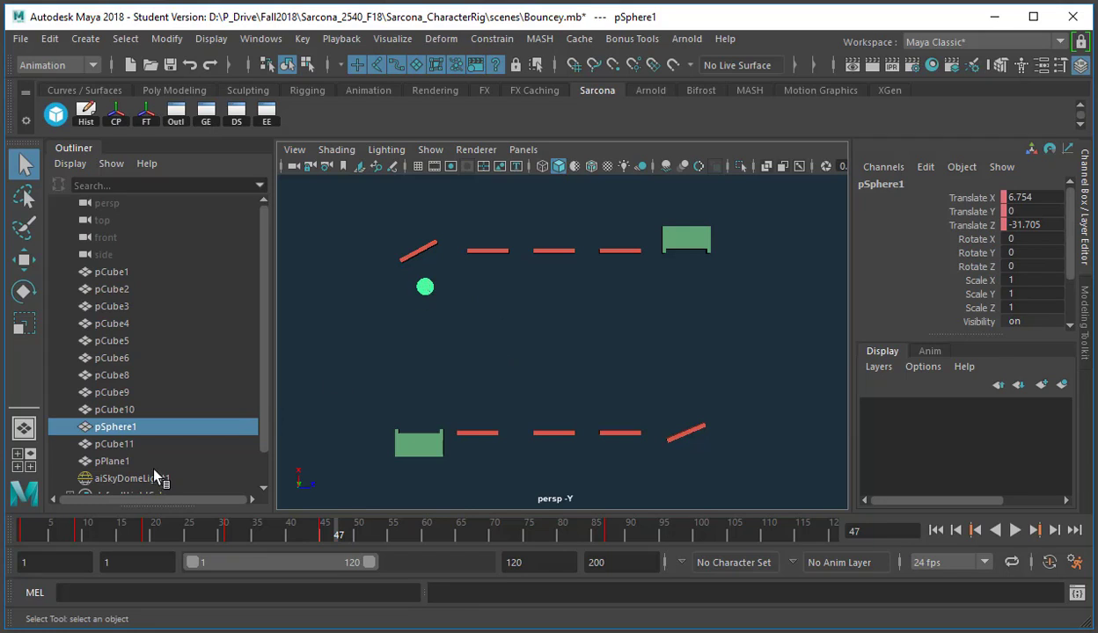
{"action": "key", "text": "alt+v"}
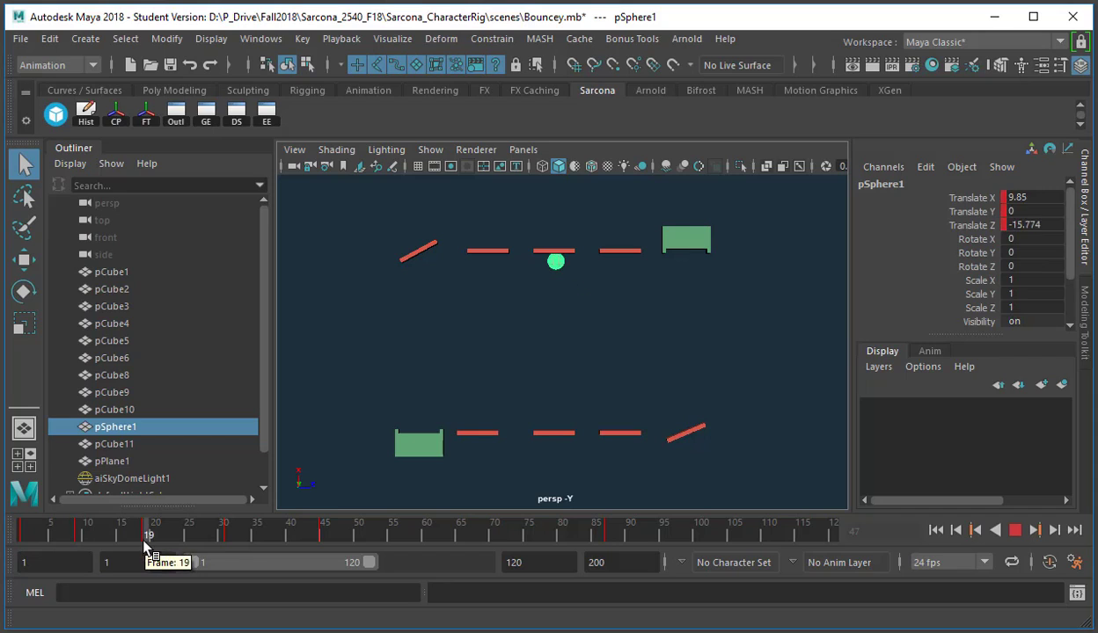
{"action": "left_click_drag", "start_coordinate": [163, 544], "coordinate": [21, 536]}
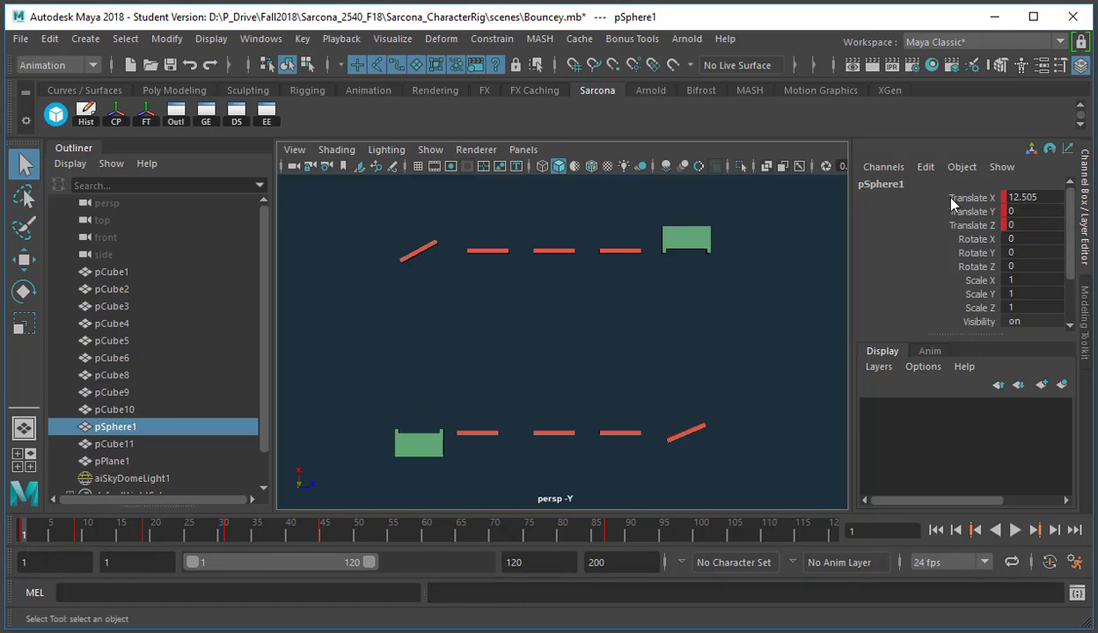
{"action": "left_click_drag", "start_coordinate": [950, 198], "coordinate": [955, 224]}
{"action": "right_click", "coordinate": [954, 223]}
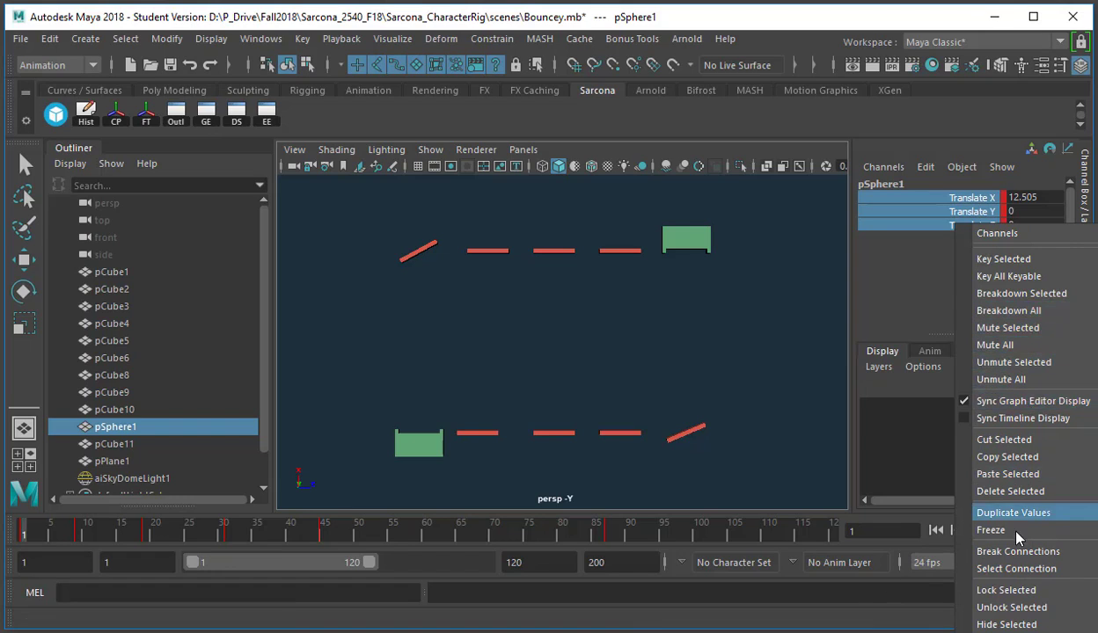
{"action": "left_click", "coordinate": [1007, 492]}
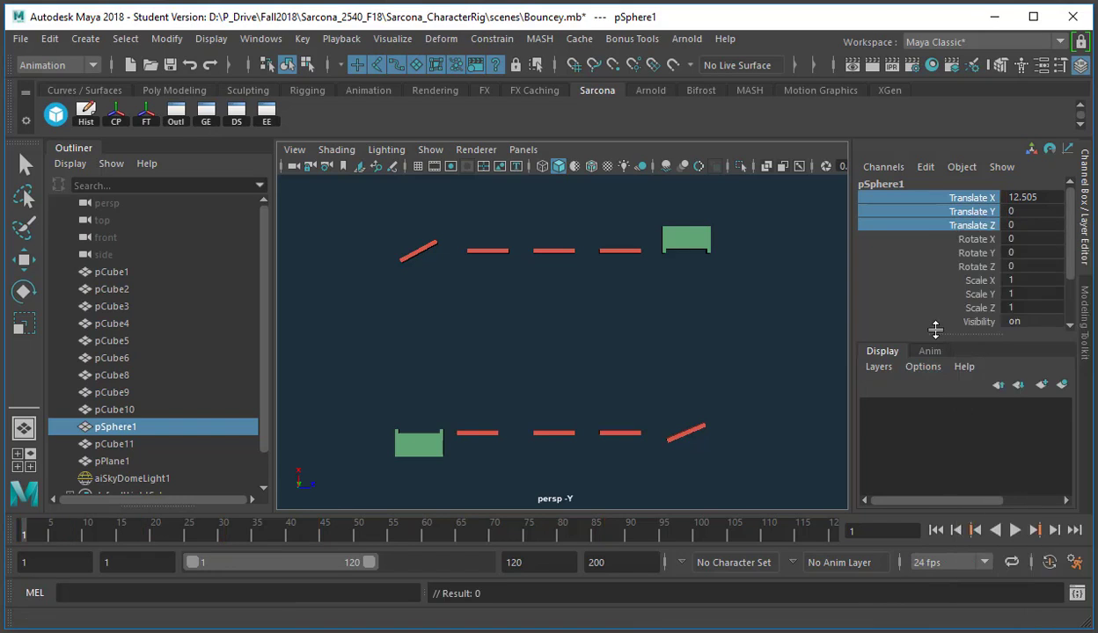
Step: Key only Translate X and Translate Z of the ball inside the upper green box at frame 1
{"action": "key", "text": "w"}
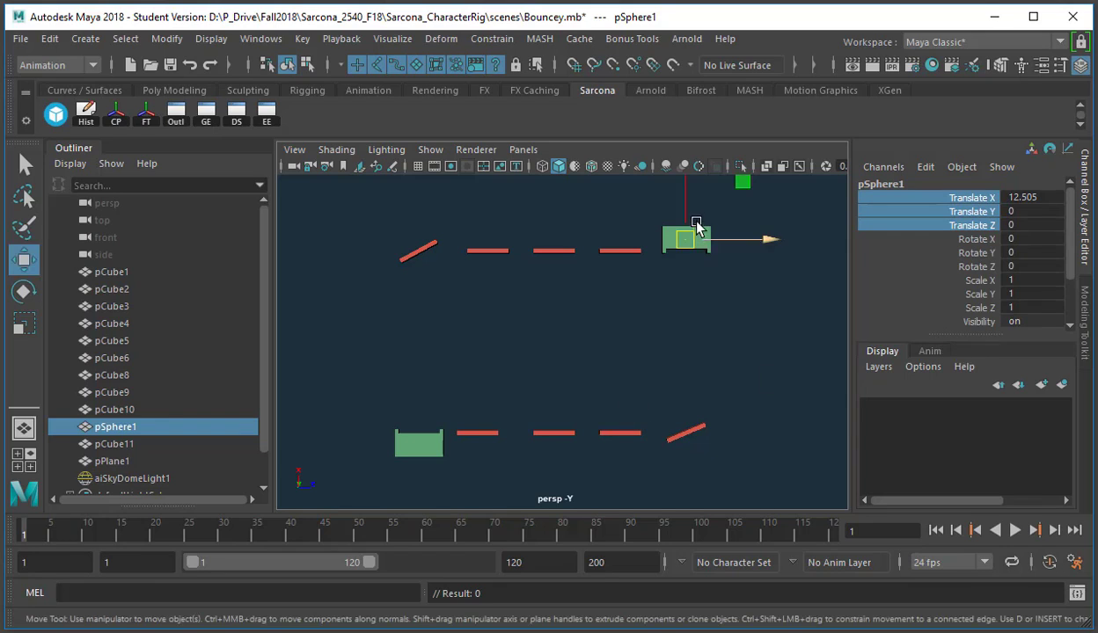
{"action": "left_click", "coordinate": [950, 202]}
{"action": "left_click", "coordinate": [950, 226], "text": "ctrl"}
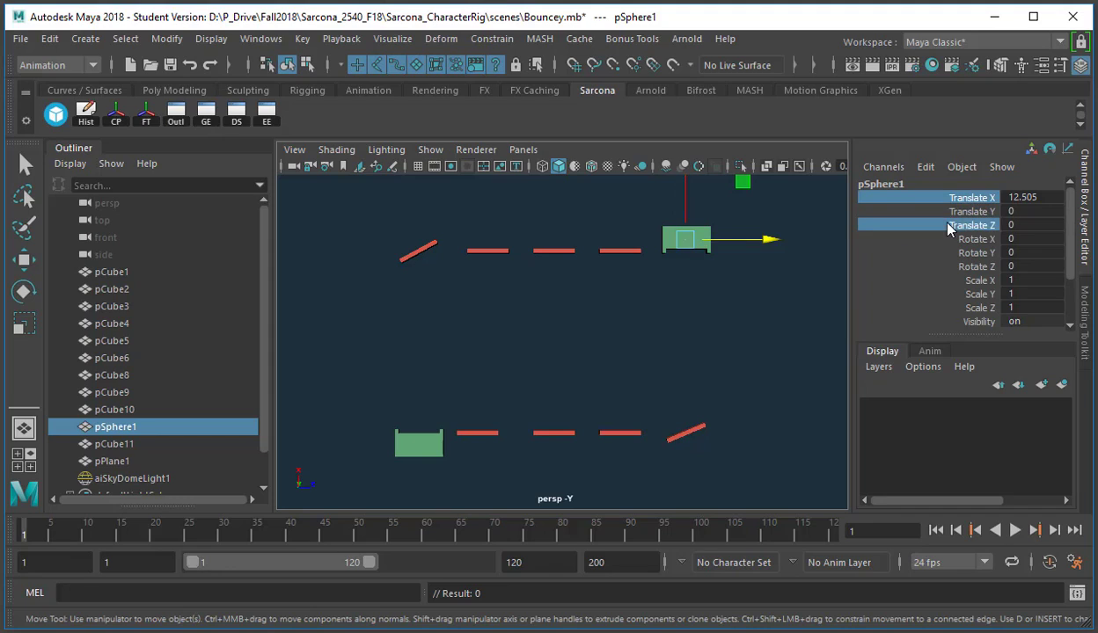
{"action": "key", "text": "s"}
Step: At frame 20, lower the ball onto the tilted lower platform at about Translate X -9.65 and key it
{"action": "left_click", "coordinate": [154, 528]}
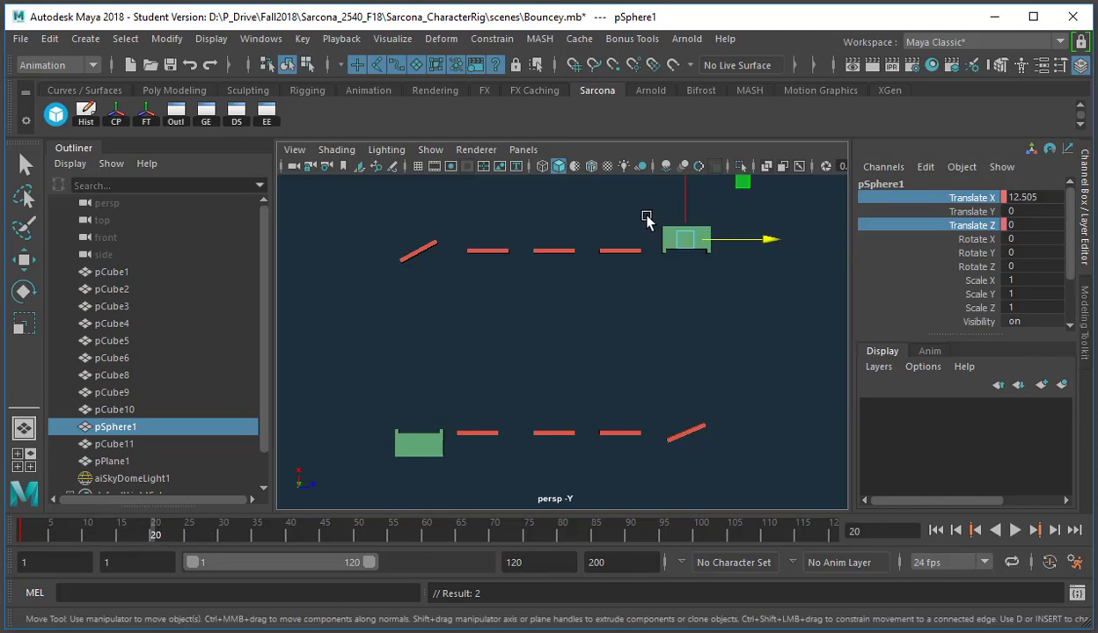
{"action": "left_click_drag", "start_coordinate": [682, 191], "coordinate": [689, 380]}
{"action": "key", "text": "f"}
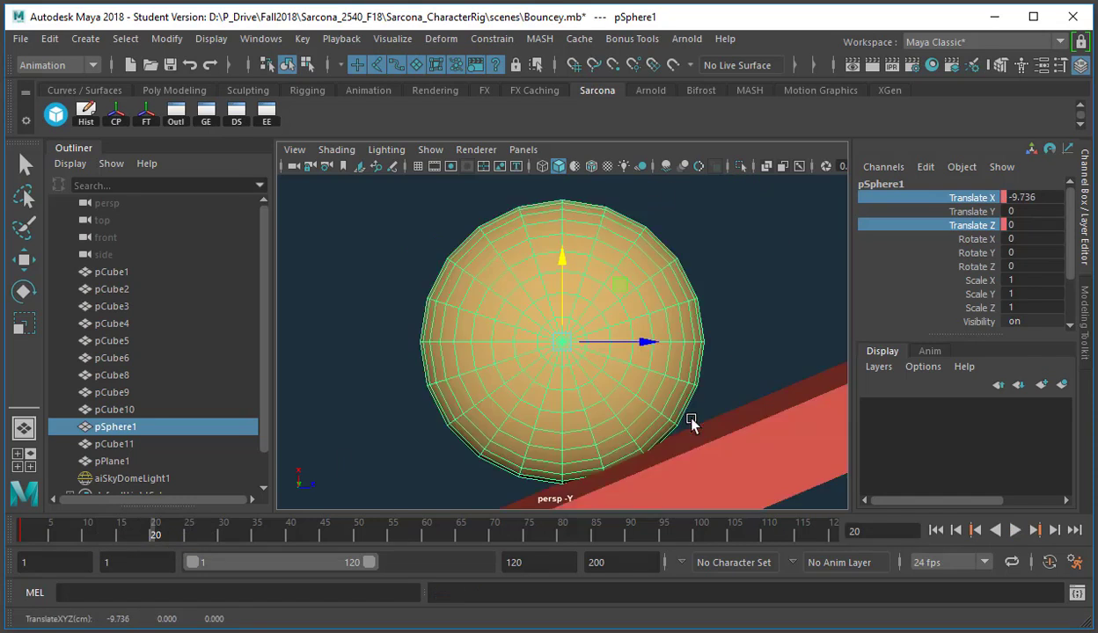
{"action": "left_click_drag", "start_coordinate": [560, 256], "coordinate": [560, 248]}
{"action": "key", "text": "s"}
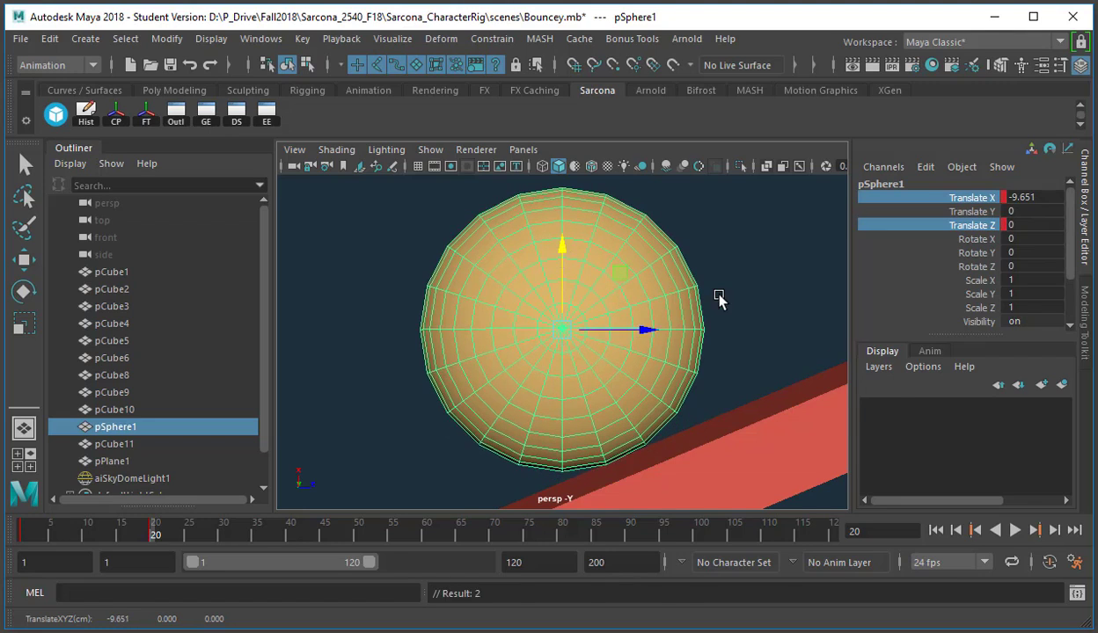
{"action": "left_click", "coordinate": [626, 393]}
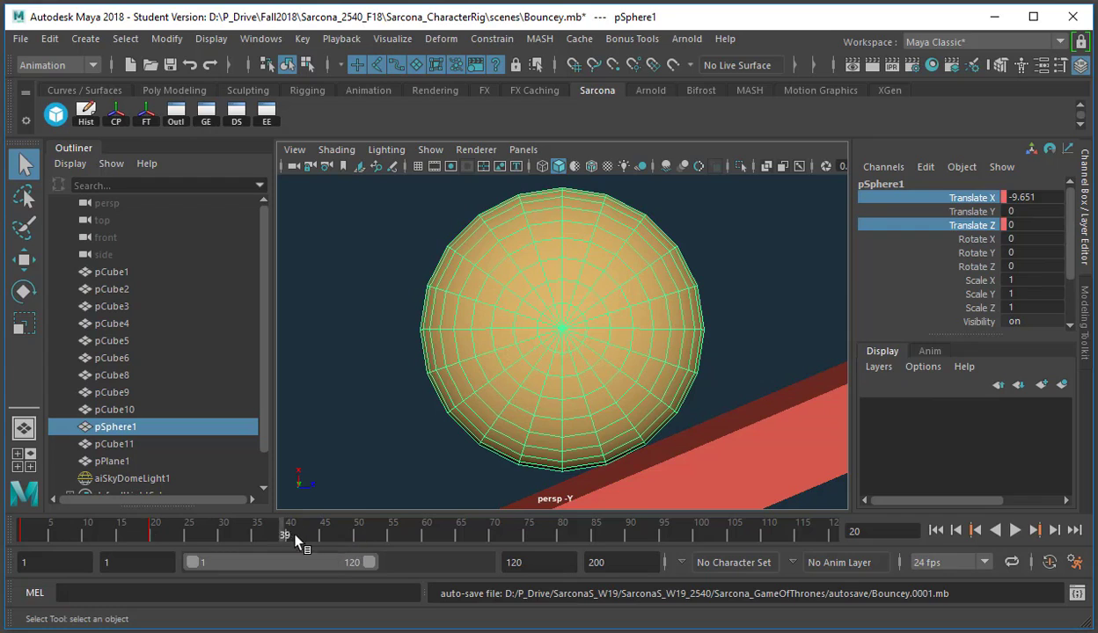
Step: At frame 40, move the ball against the underside of the middle upper platform, about X 9.76 and Z -16.04, and key it
{"action": "key", "text": "alt+v"}
{"action": "left_click_drag", "start_coordinate": [290, 533], "coordinate": [288, 528]}
{"action": "right_click_drag", "start_coordinate": [611, 404], "coordinate": [181, 303], "text": "alt"}
{"action": "middle_click_drag", "start_coordinate": [572, 306], "coordinate": [595, 386], "text": "alt"}
{"action": "key", "text": "w"}
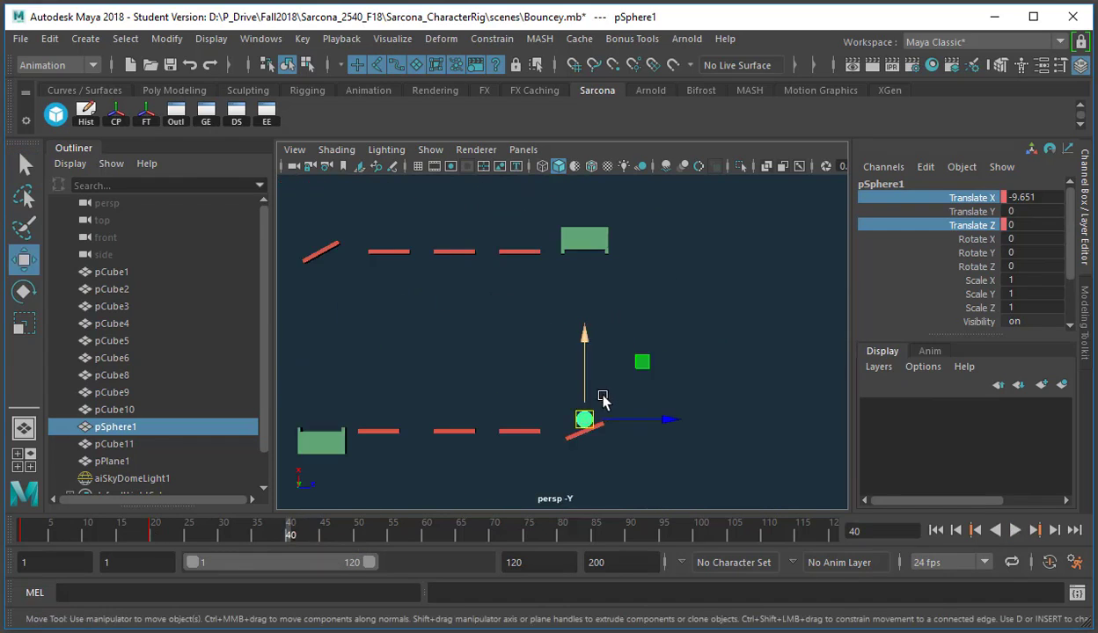
{"action": "left_click_drag", "start_coordinate": [583, 419], "coordinate": [449, 271]}
{"action": "key", "text": "f"}
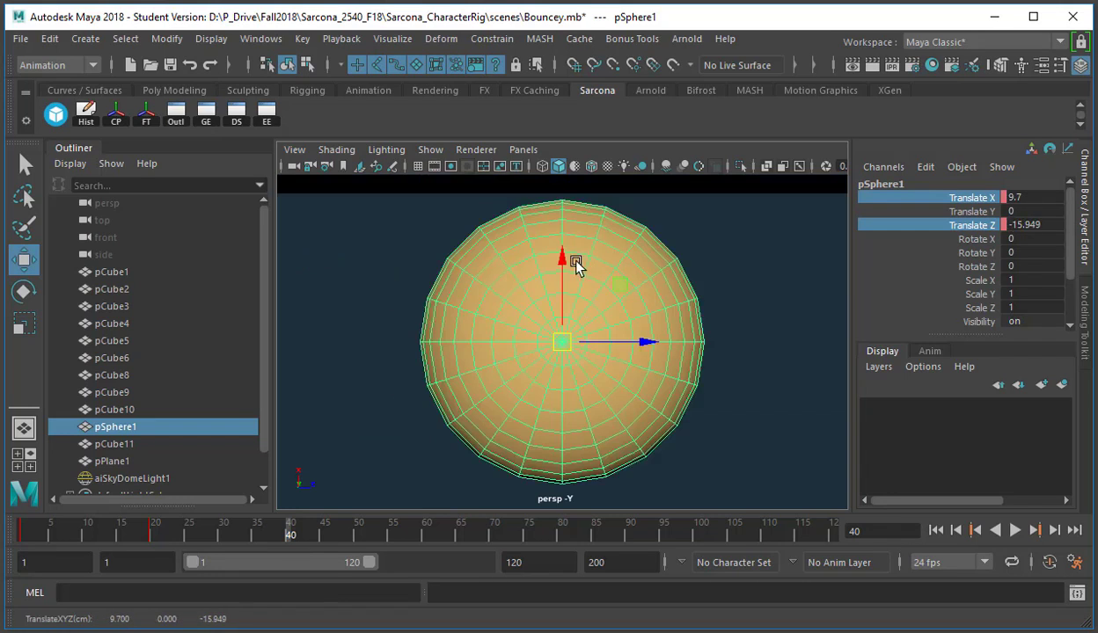
{"action": "left_click_drag", "start_coordinate": [560, 340], "coordinate": [547, 333]}
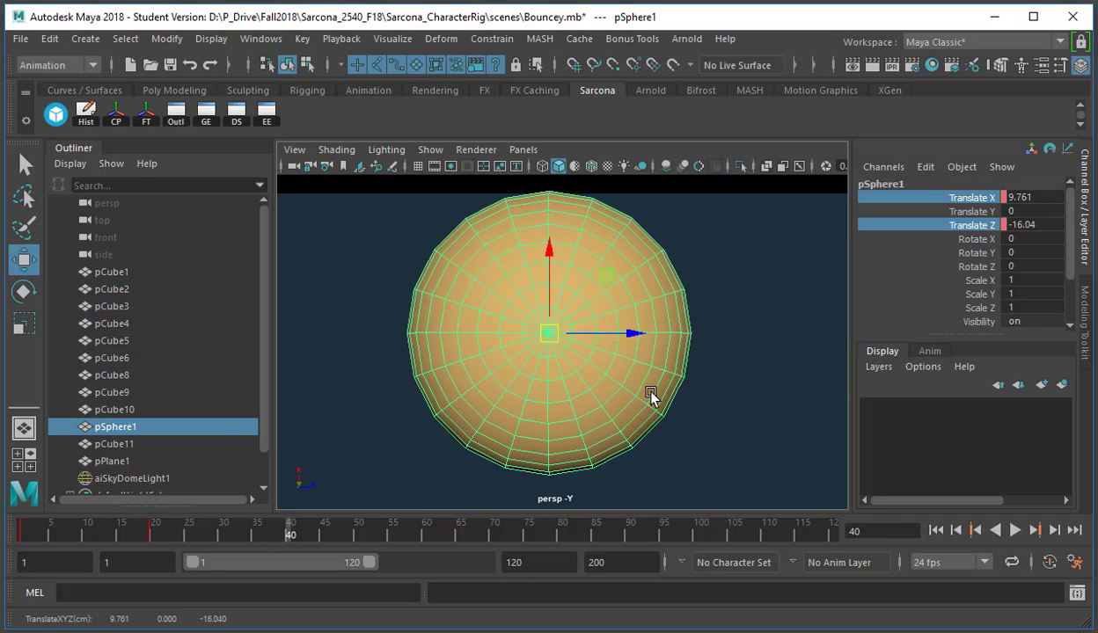
{"action": "key", "text": "s"}
Step: At frame 60, rest the ball on the lower platform beside the green box, about X -9.78 and Z -25.53, and key it
{"action": "scroll", "coordinate": [701, 435], "scroll_direction": "down", "scroll_amount": 12}
{"action": "middle_click_drag", "start_coordinate": [588, 400], "coordinate": [498, 204], "text": "alt"}
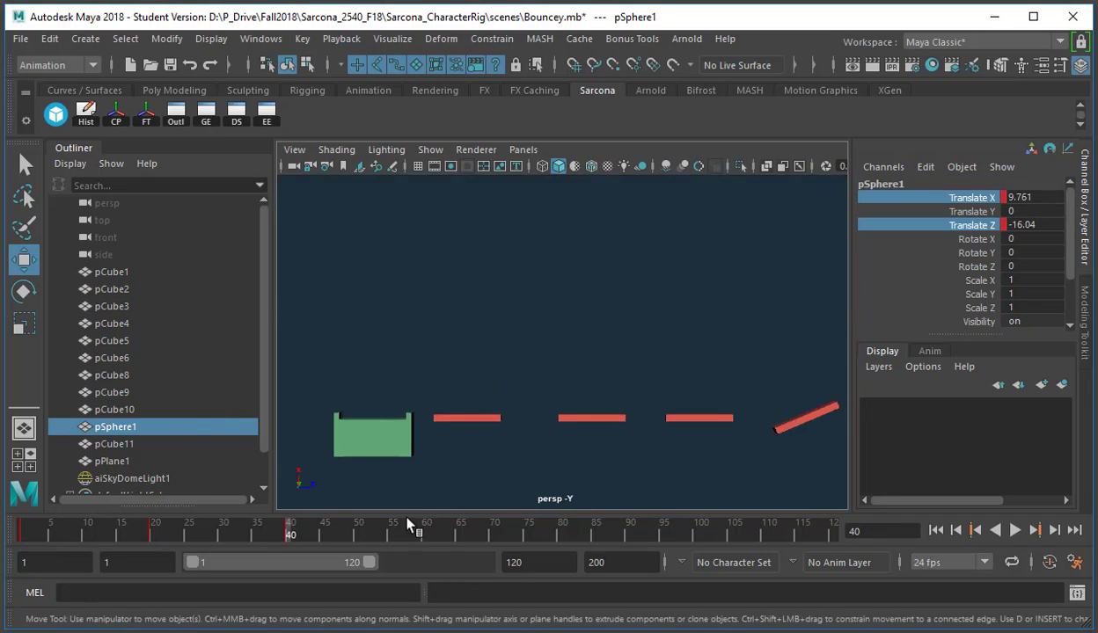
{"action": "left_click_drag", "start_coordinate": [408, 526], "coordinate": [433, 447]}
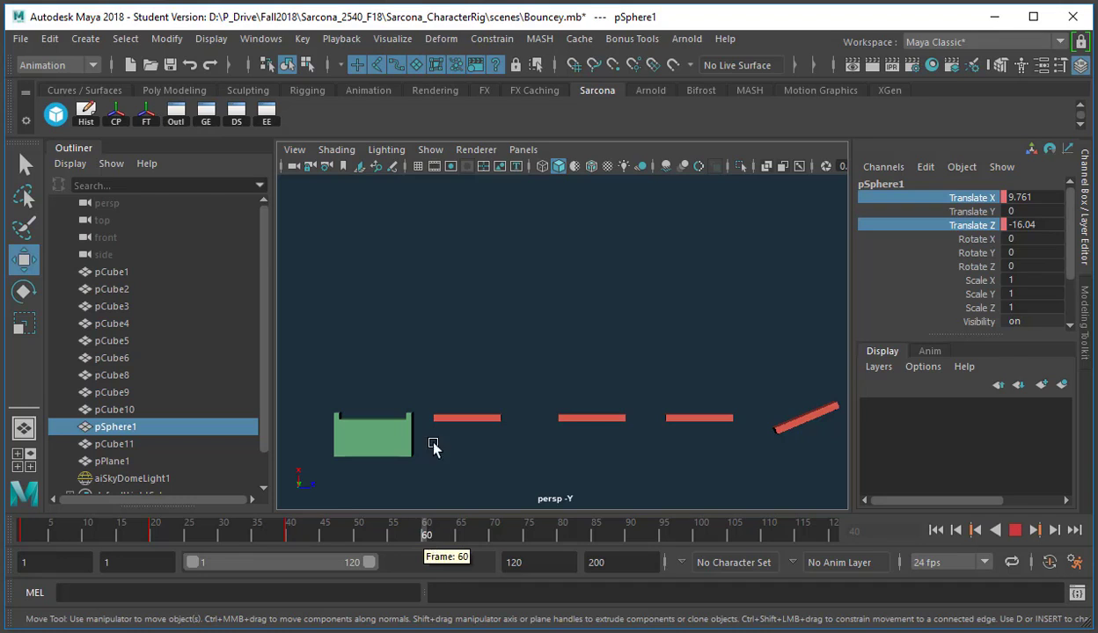
{"action": "middle_click_drag", "start_coordinate": [605, 256], "coordinate": [548, 320], "text": "alt"}
{"action": "left_click_drag", "start_coordinate": [533, 203], "coordinate": [406, 449]}
{"action": "key", "text": "f"}
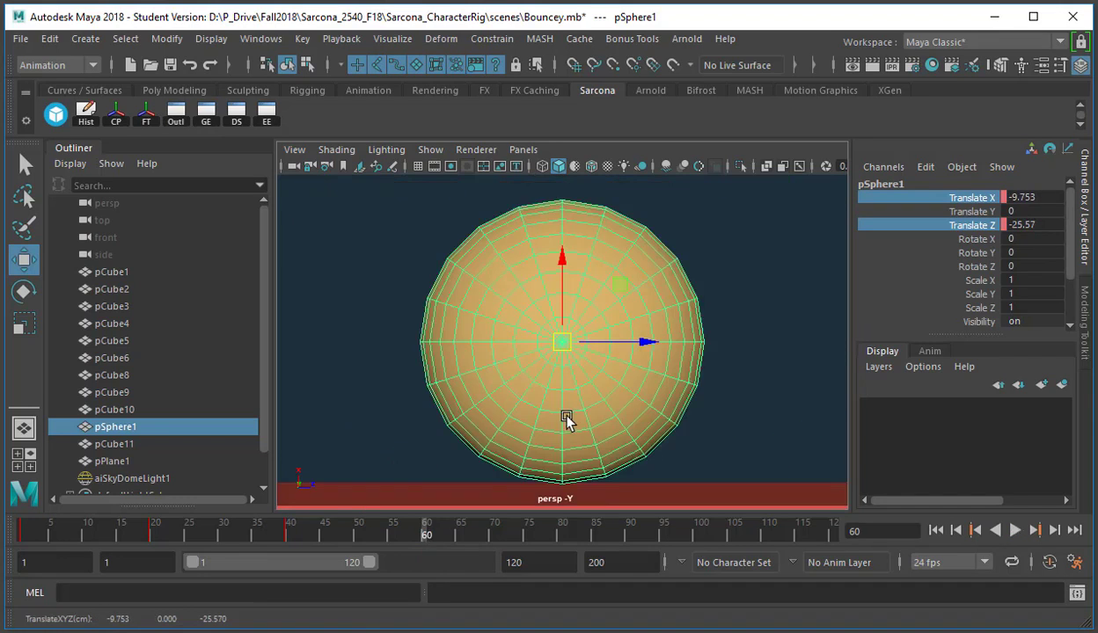
{"action": "middle_click_drag", "start_coordinate": [564, 442], "coordinate": [550, 327], "text": "alt"}
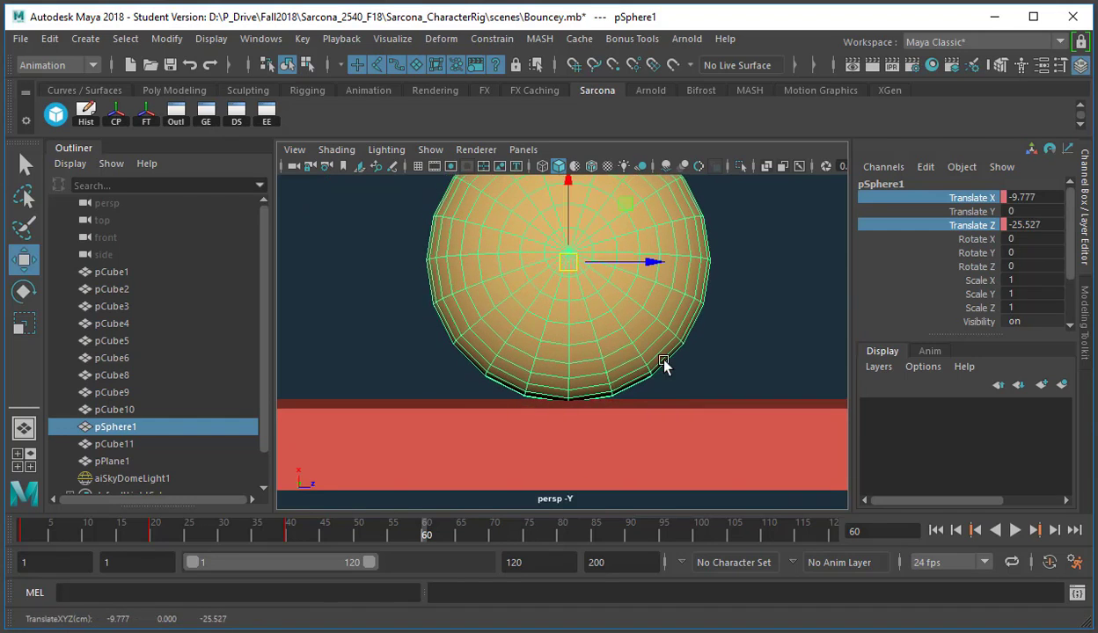
{"action": "key", "text": "s"}
Step: At frame 80, move the ball under the tilted upper platform, about X 9.86 and Z -31.95, and key it
{"action": "right_click_drag", "start_coordinate": [664, 363], "coordinate": [240, 314], "text": "alt"}
{"action": "right_click_drag", "start_coordinate": [694, 330], "coordinate": [508, 314], "text": "alt"}
{"action": "middle_click_drag", "start_coordinate": [508, 314], "coordinate": [483, 389], "text": "alt"}
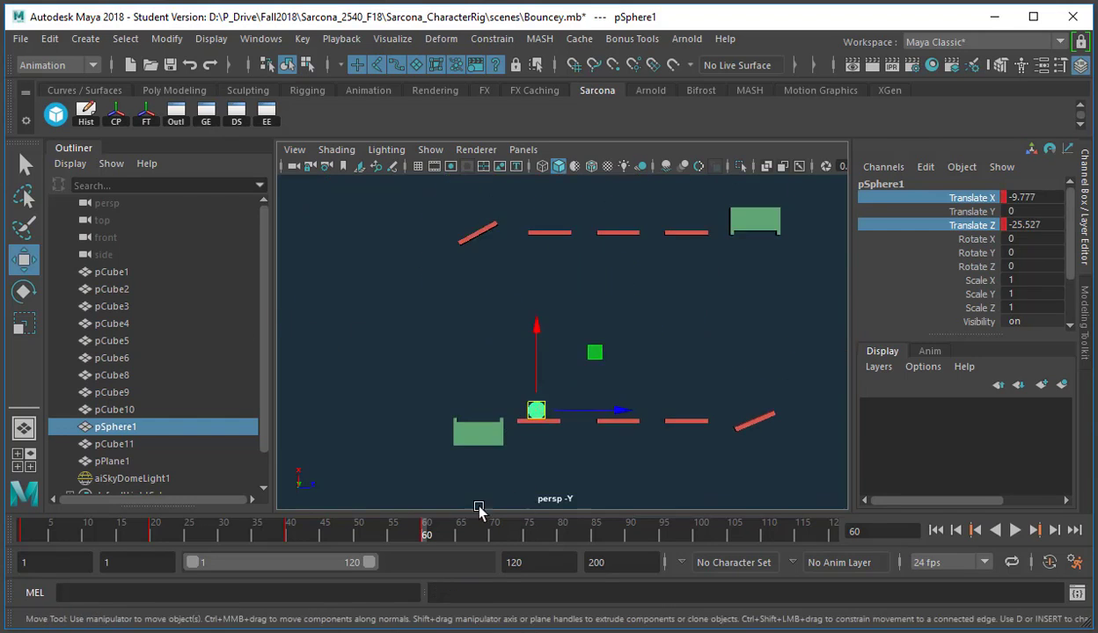
{"action": "left_click", "coordinate": [560, 533]}
{"action": "left_click_drag", "start_coordinate": [537, 412], "coordinate": [492, 266]}
{"action": "key", "text": "f"}
{"action": "middle_click_drag", "start_coordinate": [534, 421], "coordinate": [555, 451]}
{"action": "scroll", "coordinate": [479, 444], "scroll_direction": "down", "scroll_amount": 5}
Step: At frame 100, drop the ball straight down into the lower green box at about Translate X -12.16 and key it
{"action": "key", "text": "alt+v"}
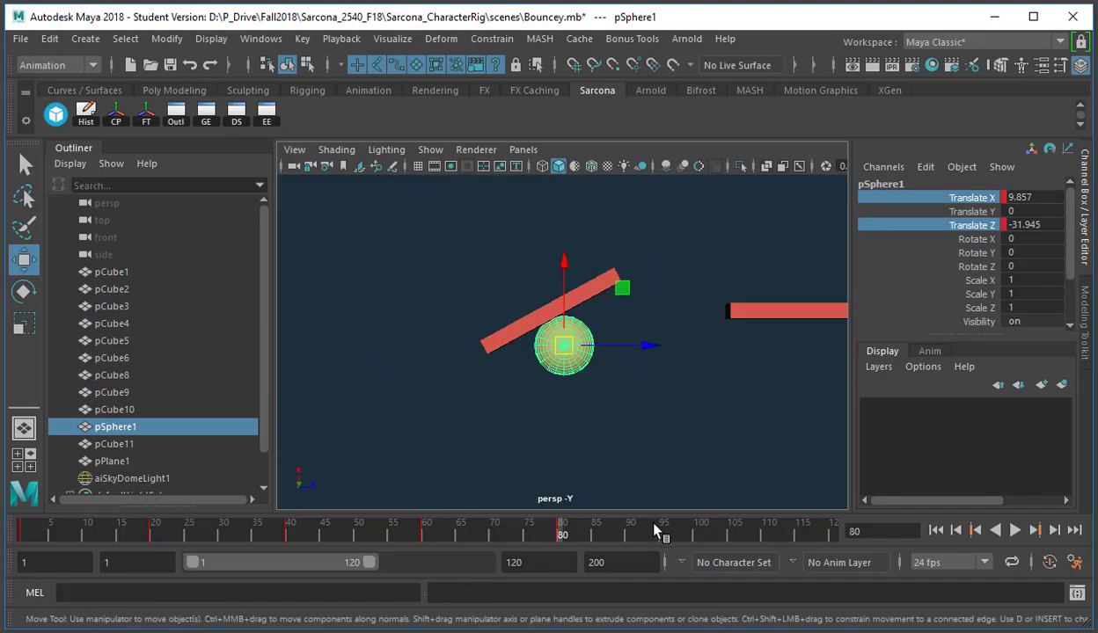
{"action": "middle_click_drag", "start_coordinate": [597, 408], "coordinate": [518, 245], "text": "alt"}
{"action": "middle_click_drag", "start_coordinate": [530, 338], "coordinate": [512, 527]}
{"action": "key", "text": "ctrl+z"}
{"action": "right_click_drag", "start_coordinate": [569, 310], "coordinate": [325, 266], "text": "alt"}
{"action": "scroll", "coordinate": [323, 270], "scroll_direction": "down", "scroll_amount": 3}
{"action": "left_click_drag", "start_coordinate": [534, 236], "coordinate": [533, 435]}
{"action": "middle_click_drag", "start_coordinate": [510, 414], "coordinate": [461, 307], "text": "alt"}
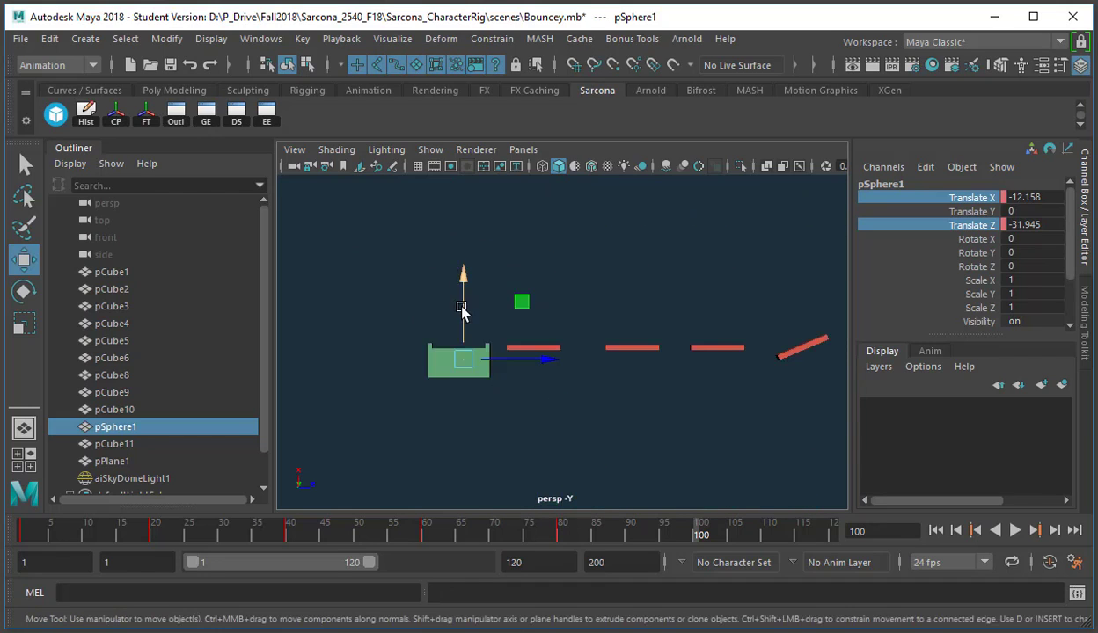
{"action": "key", "text": "s"}
Step: Play the ball's new animation from frame 1 and check its motion around the bounce keys
{"action": "left_click", "coordinate": [935, 530]}
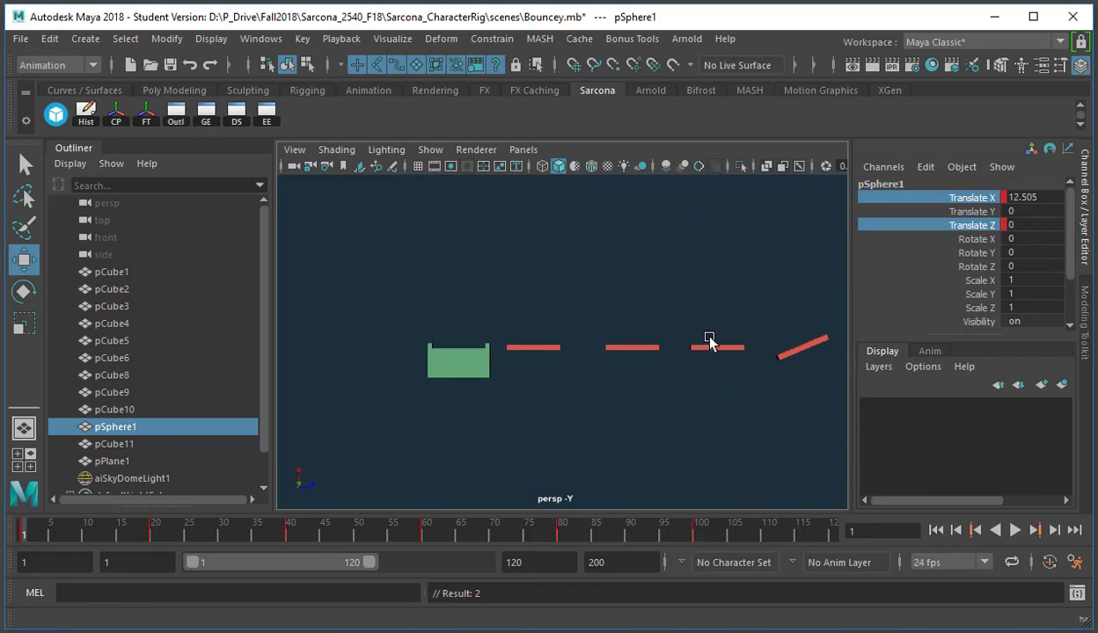
{"action": "left_click_drag", "start_coordinate": [711, 338], "coordinate": [647, 411], "text": "alt"}
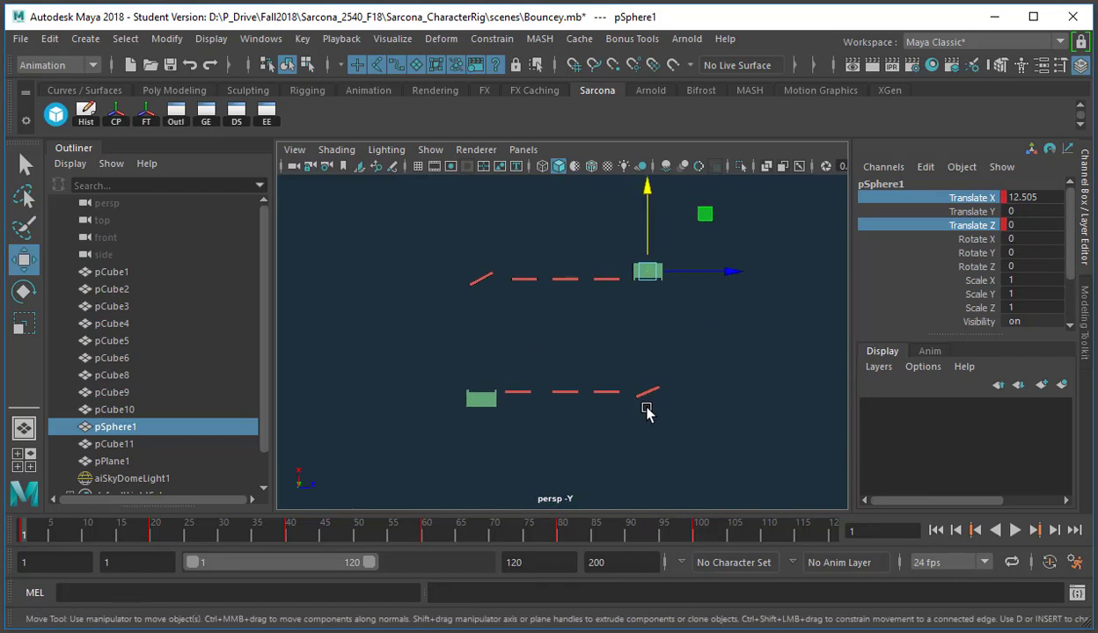
{"action": "key", "text": "alt+v"}
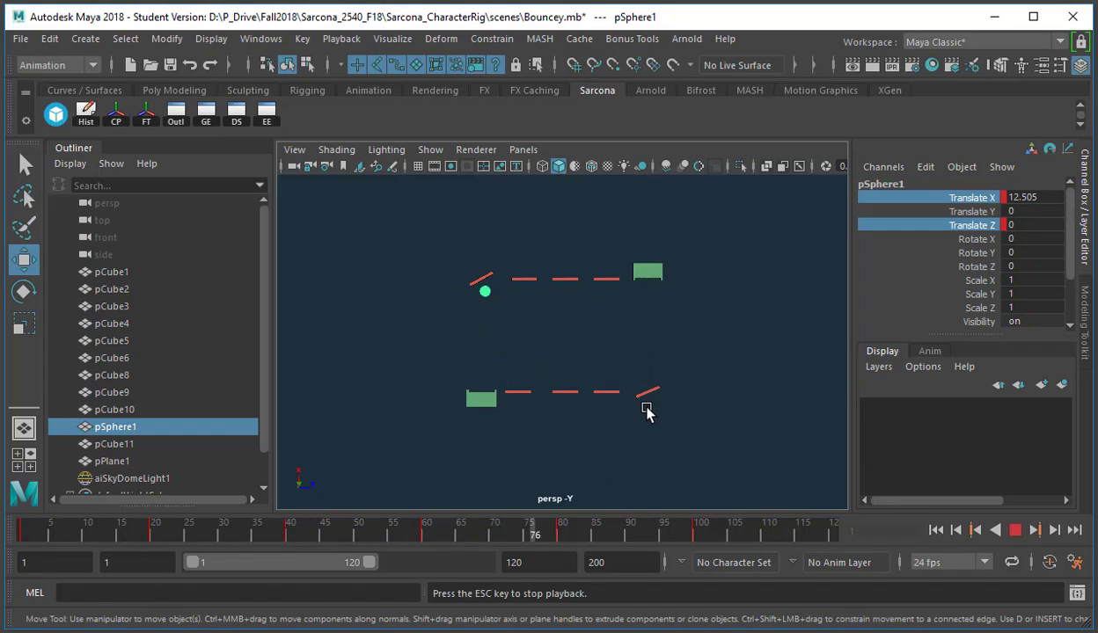
{"action": "left_click", "coordinate": [1015, 531]}
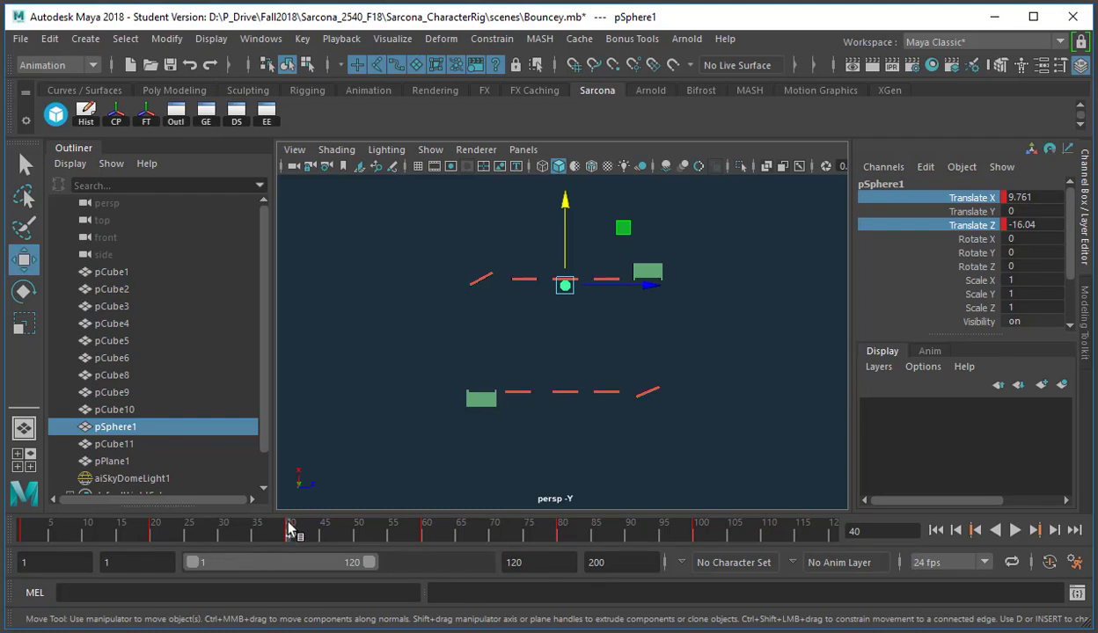
{"action": "left_click", "coordinate": [1014, 531]}
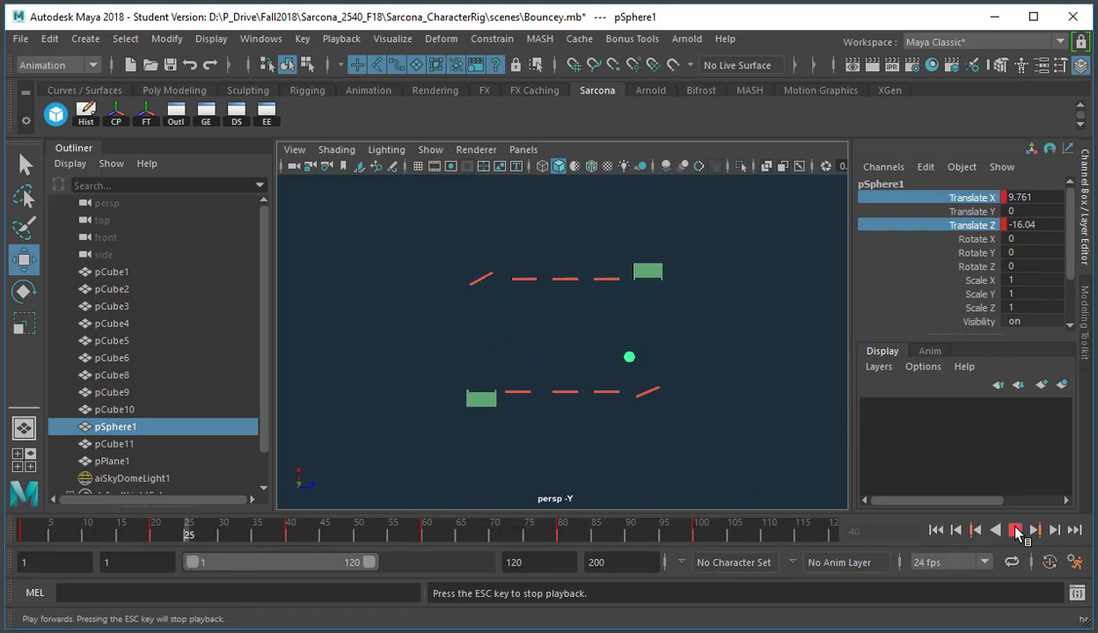
{"action": "left_click", "coordinate": [1015, 531]}
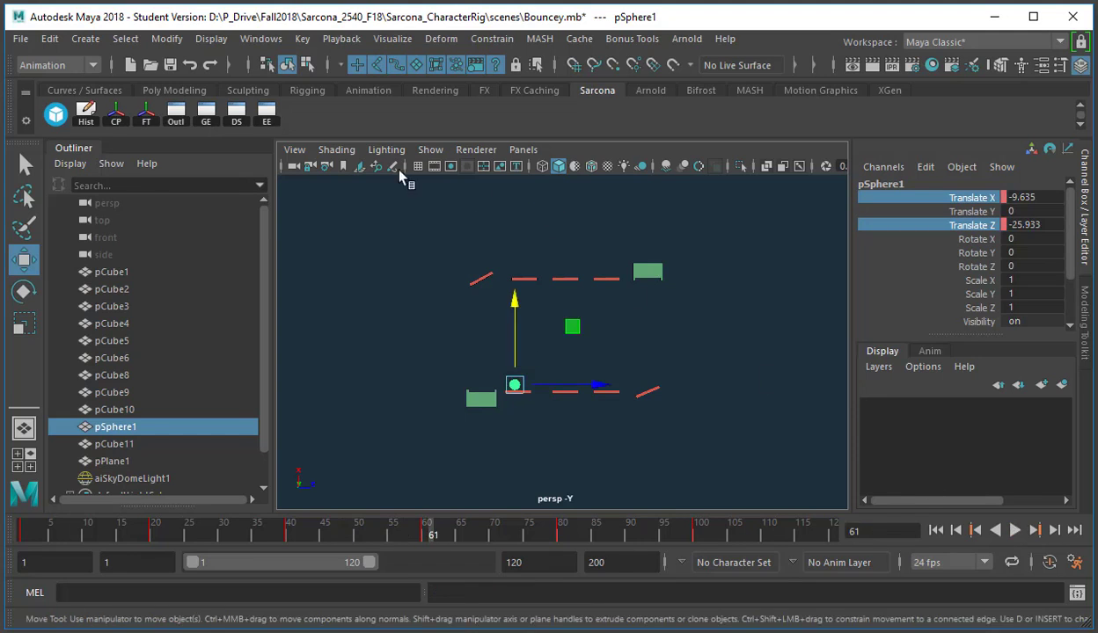
Step: In the Graph Editor, set all of the ball's Translate X and Z keys to linear tangents, and close the editor
{"action": "left_click", "coordinate": [208, 114]}
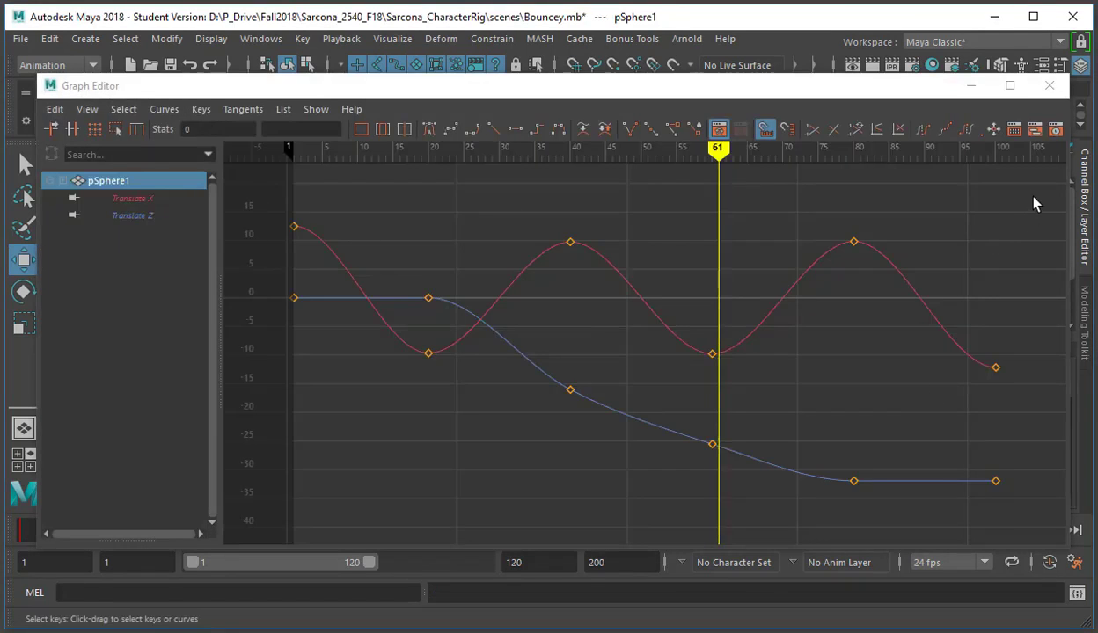
{"action": "left_click_drag", "start_coordinate": [1033, 195], "coordinate": [236, 546]}
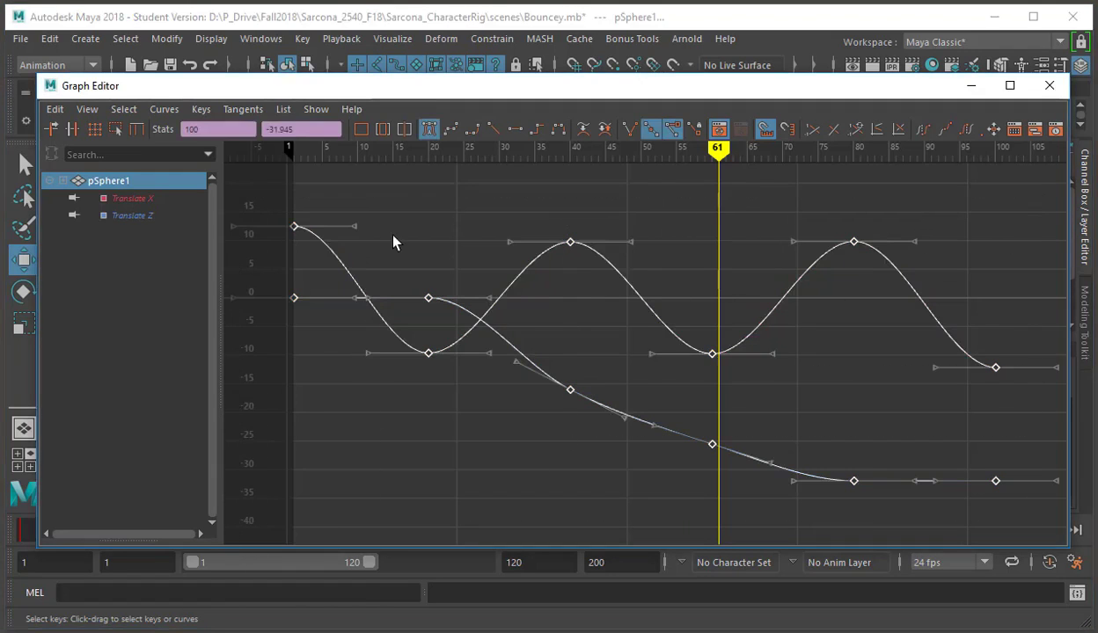
{"action": "left_click", "coordinate": [493, 131]}
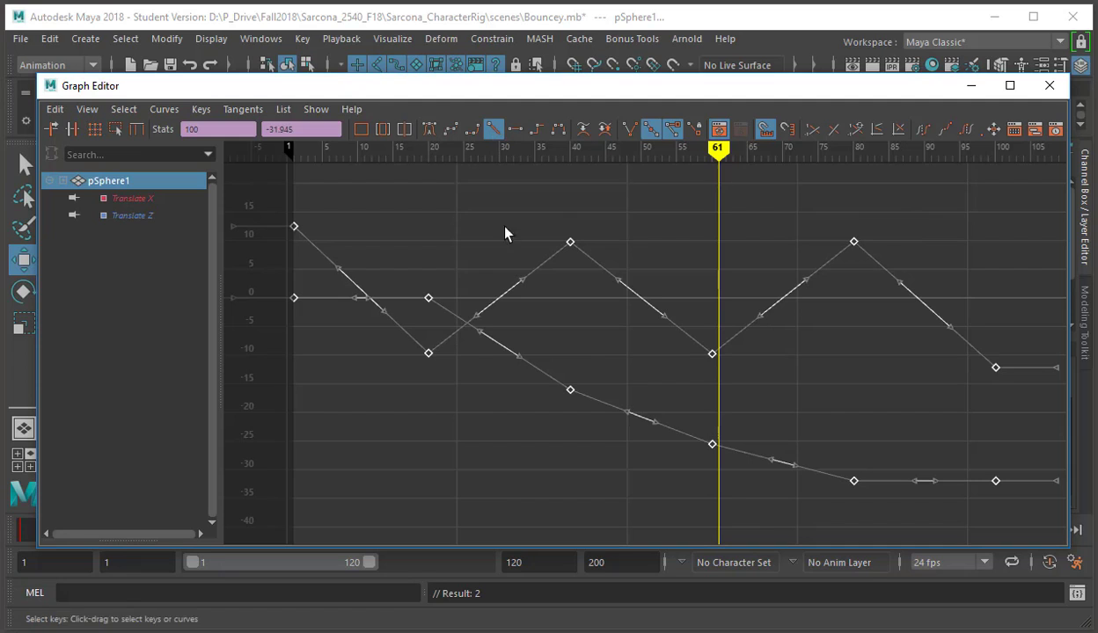
{"action": "left_click", "coordinate": [1050, 86]}
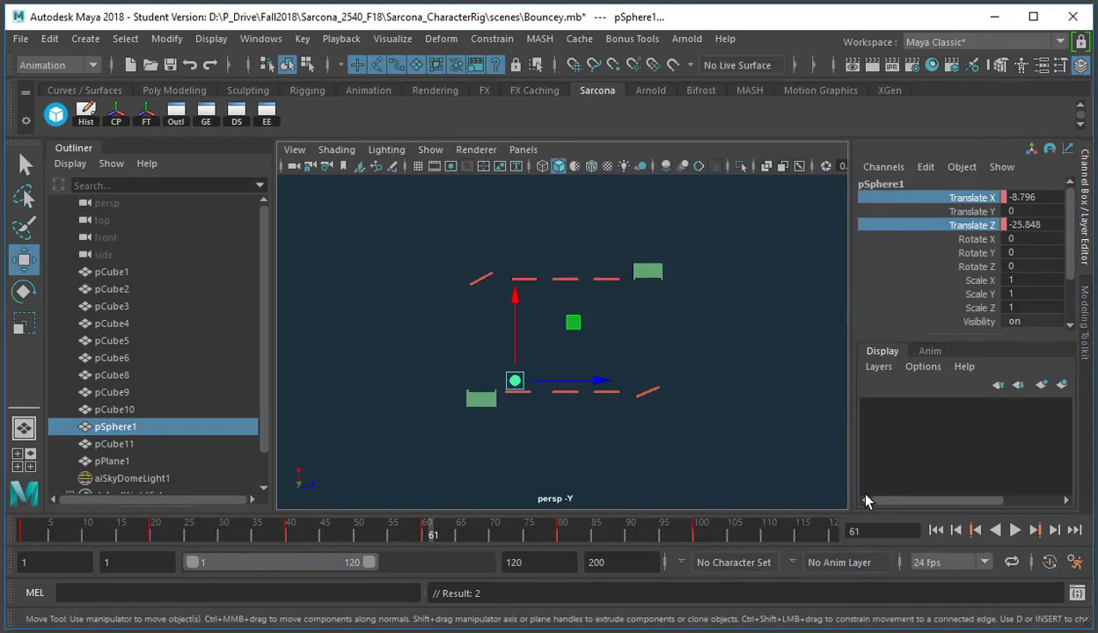
Step: Play back the ball's animation from the first frame and scrub through it to review the straight-line bounces
{"action": "left_click", "coordinate": [935, 530]}
{"action": "left_click", "coordinate": [1014, 531]}
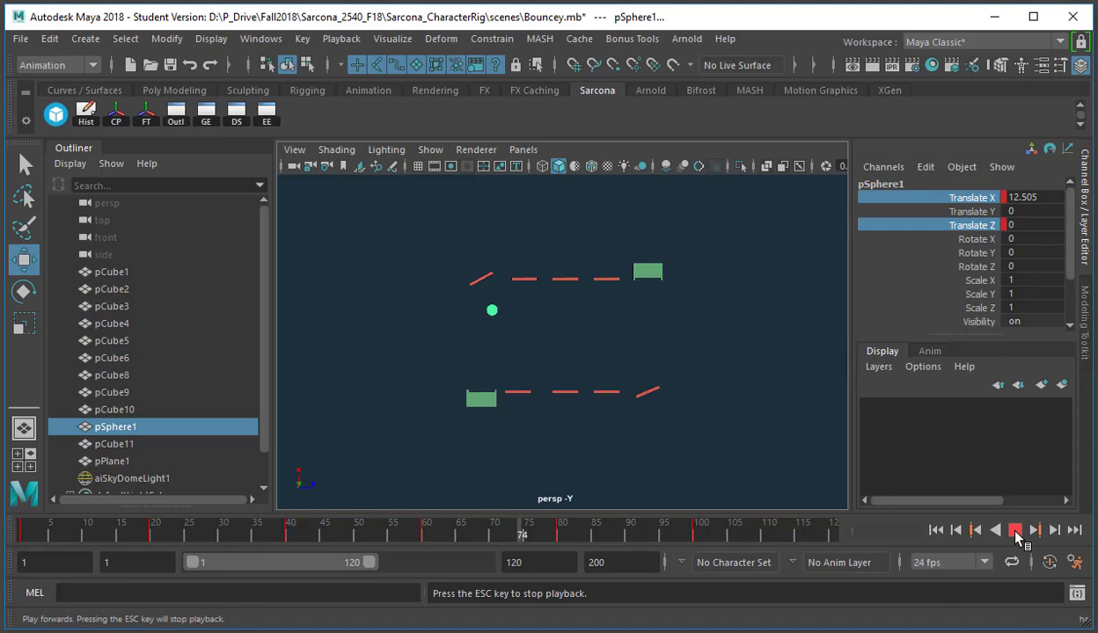
{"action": "left_click", "coordinate": [1016, 533]}
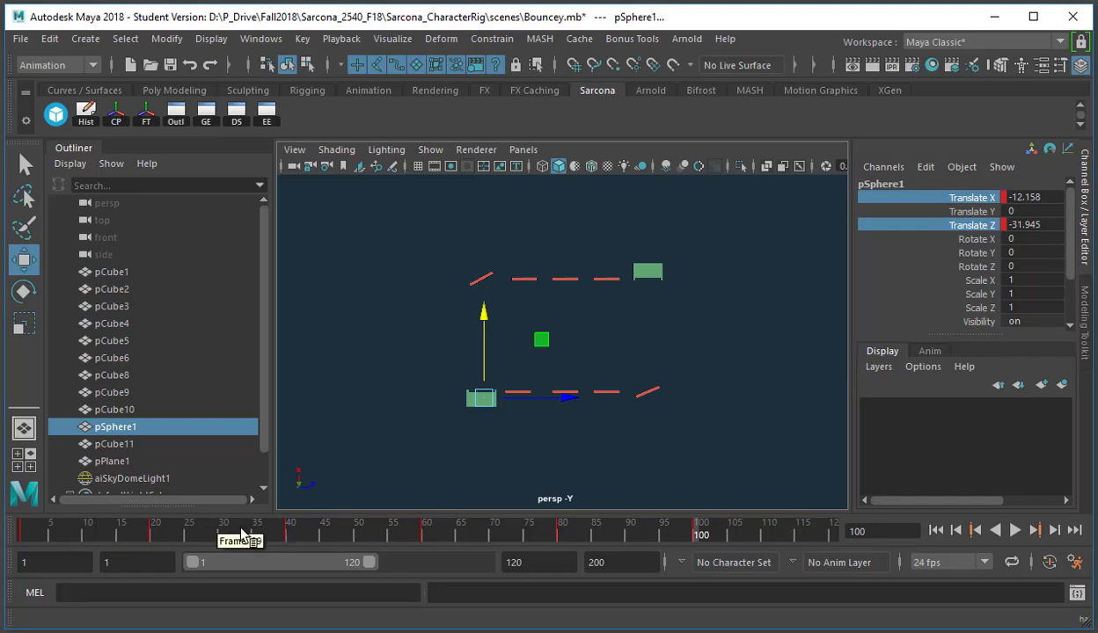
{"action": "left_click", "coordinate": [32, 533]}
{"action": "key", "text": "alt+v"}
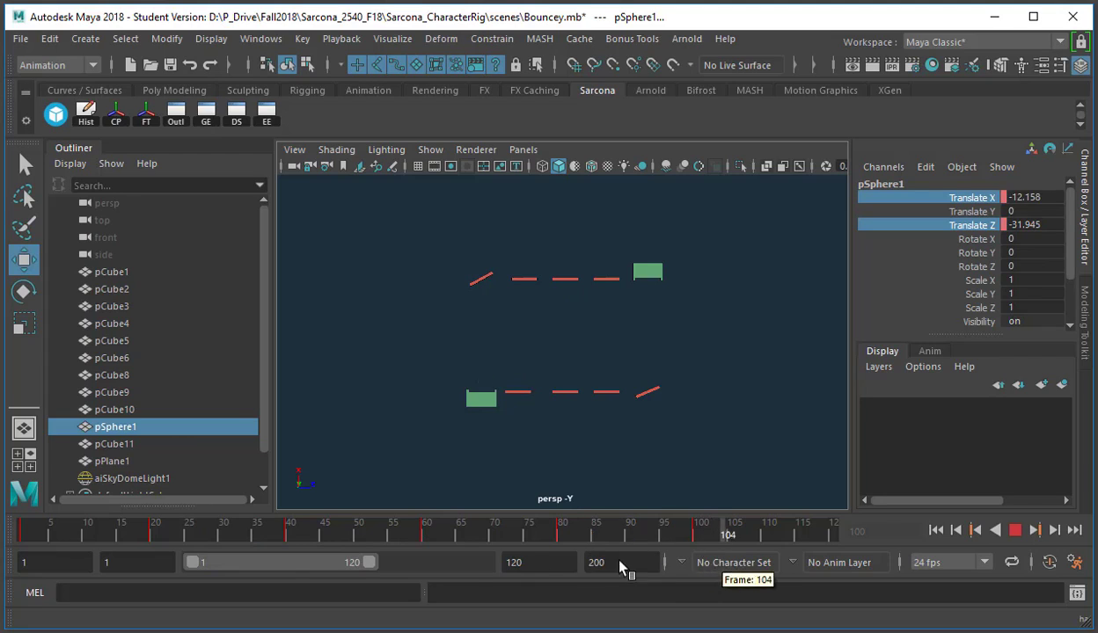
Step: Stop playback at frame 9 and, in the Dope Sheet, shift all the ball's keys after the first 11 frames earlier
{"action": "left_click", "coordinate": [79, 531]}
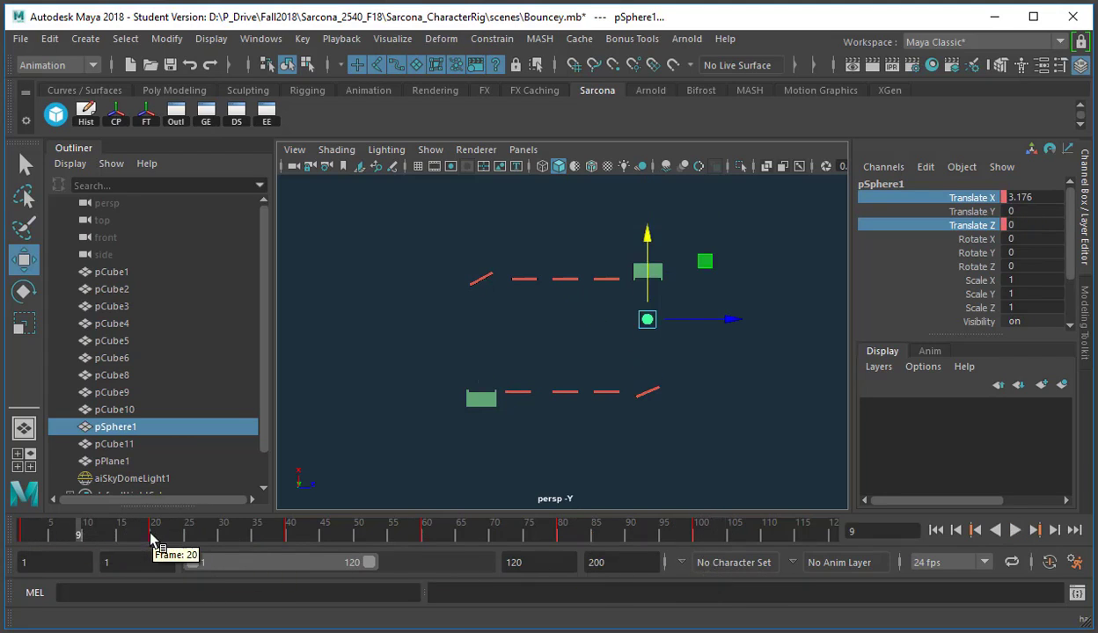
{"action": "left_click", "coordinate": [237, 115]}
{"action": "left_click", "coordinate": [690, 275]}
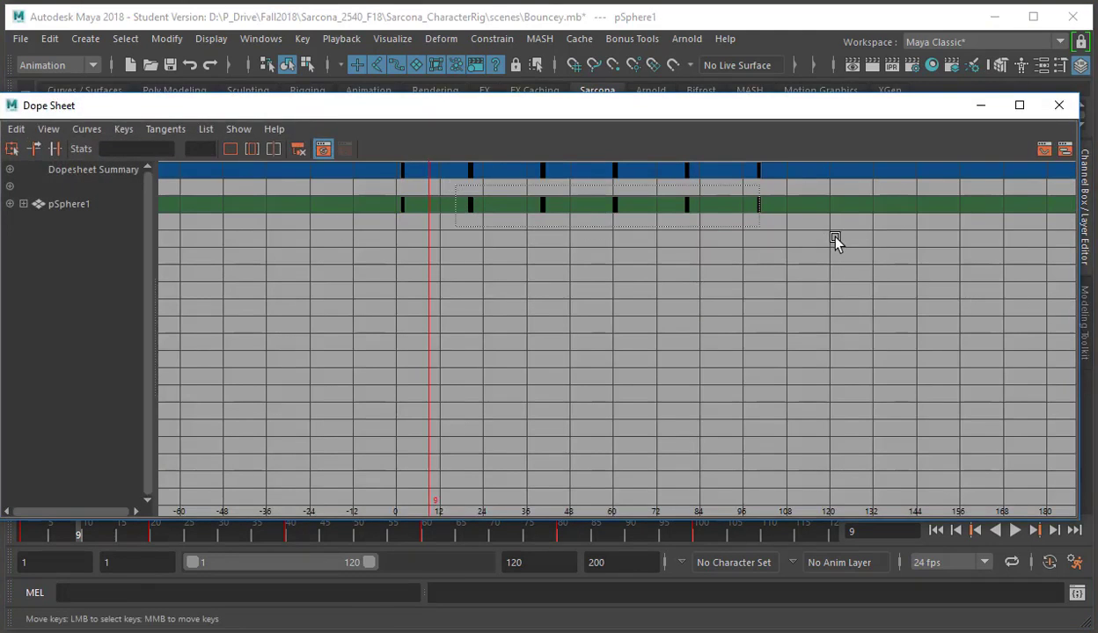
{"action": "left_click_drag", "start_coordinate": [455, 185], "coordinate": [836, 242]}
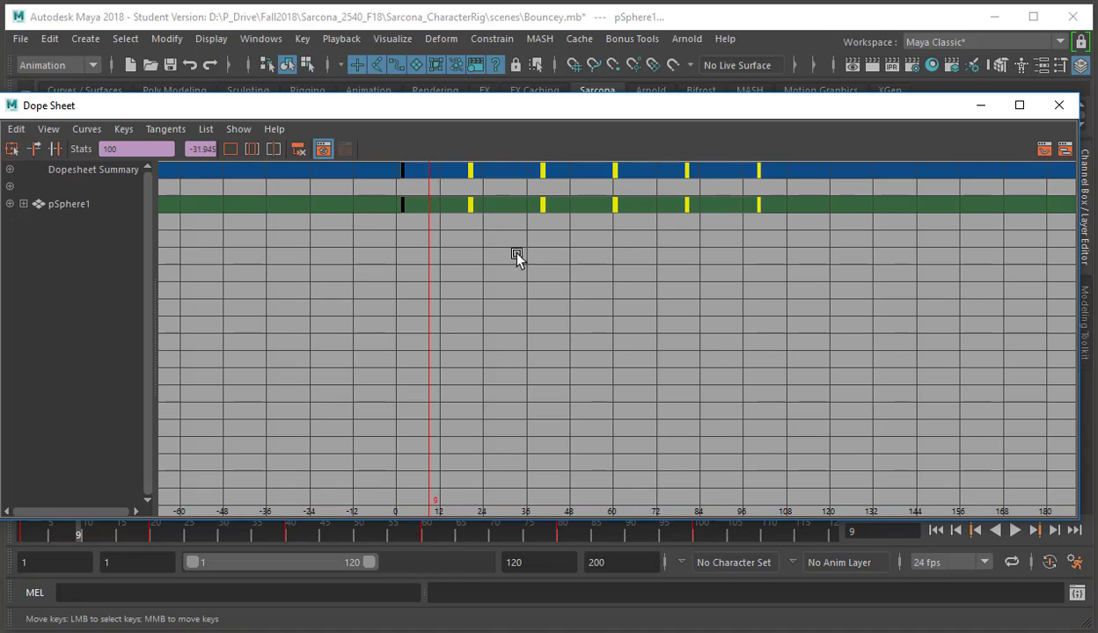
{"action": "middle_click_drag", "start_coordinate": [491, 239], "coordinate": [455, 237]}
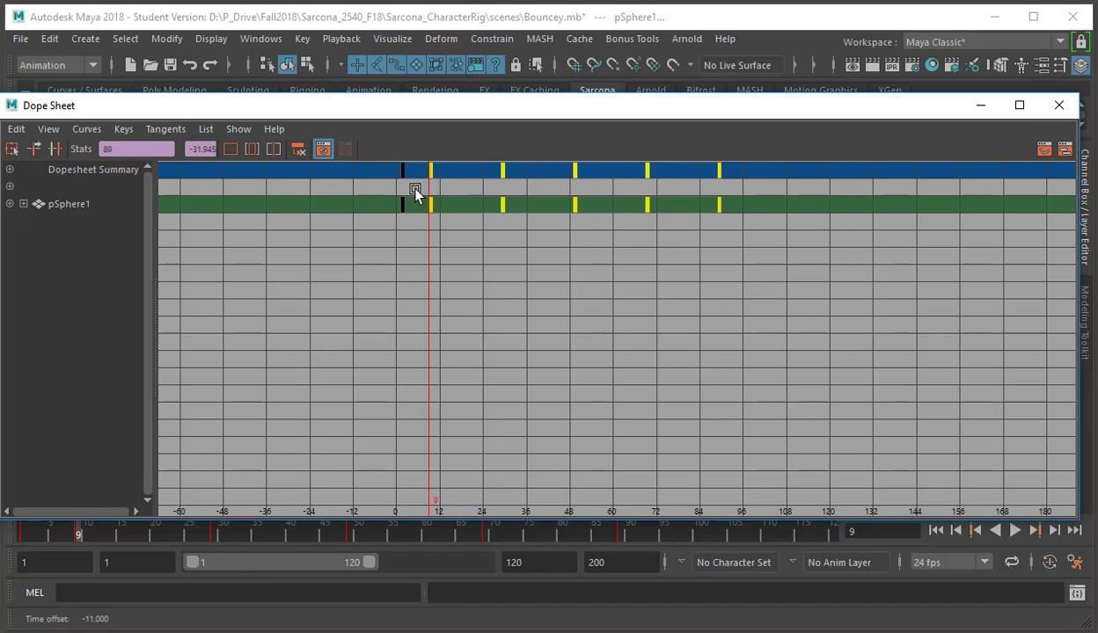
Step: Shift the ball's last four keys 8 frames earlier, putting the third key at frame 21 and the last at 81
{"action": "left_click", "coordinate": [266, 168]}
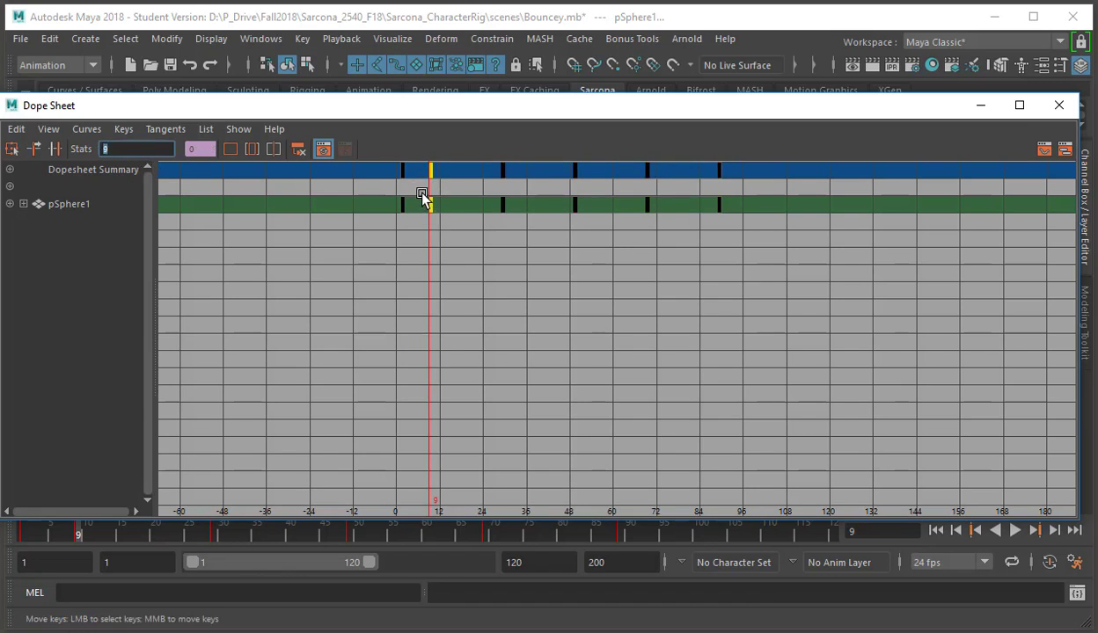
{"action": "left_click_drag", "start_coordinate": [465, 195], "coordinate": [761, 239]}
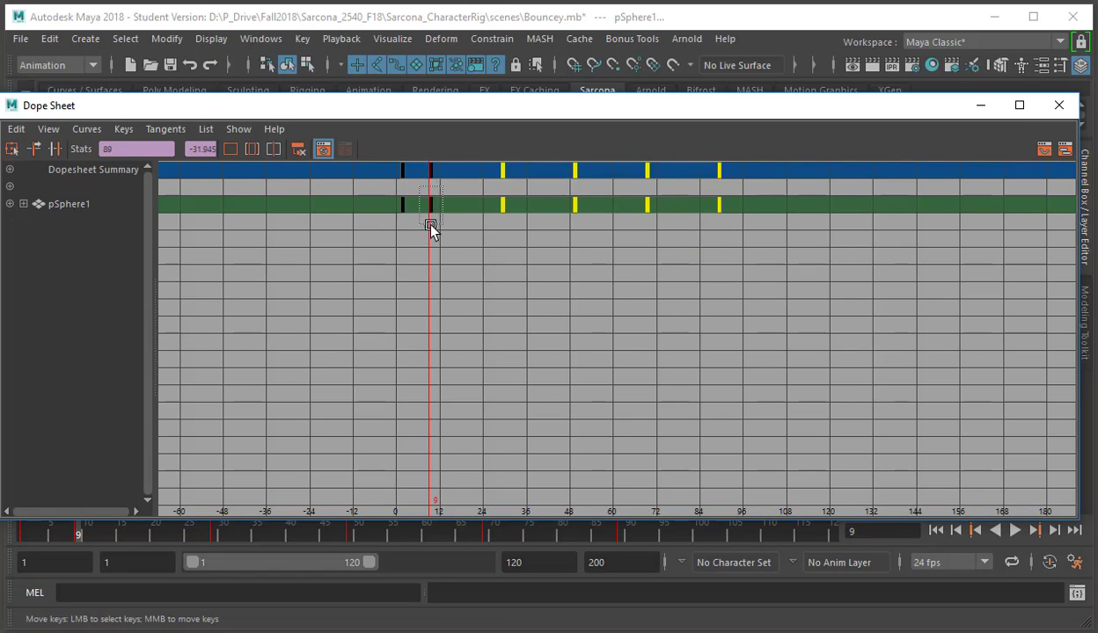
{"action": "left_click", "coordinate": [430, 204]}
{"action": "left_click_drag", "start_coordinate": [545, 223], "coordinate": [525, 234]}
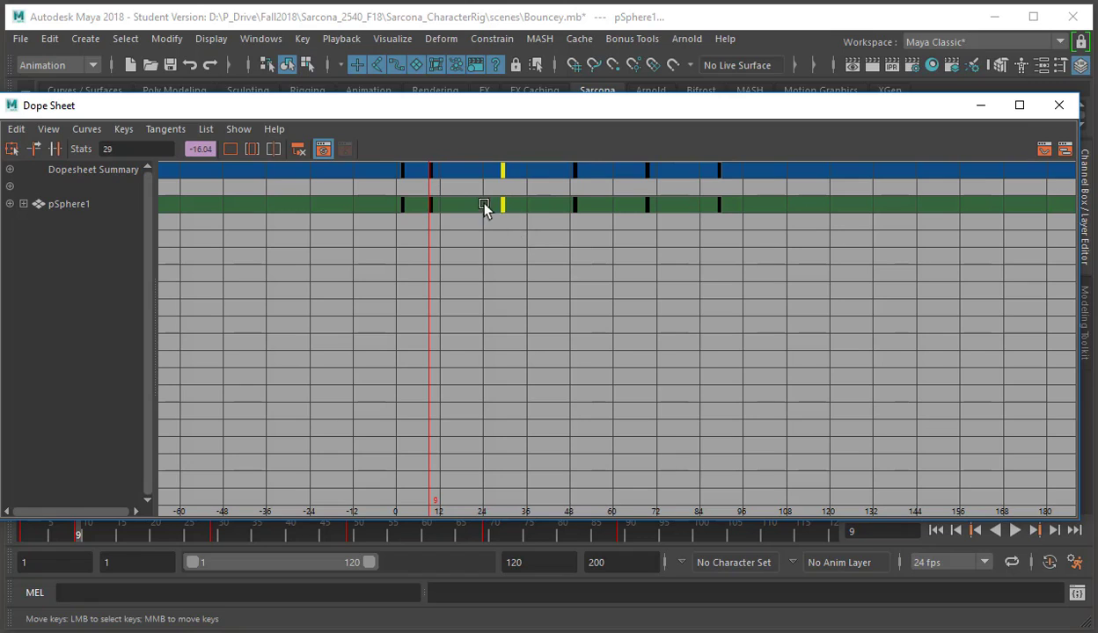
{"action": "left_click_drag", "start_coordinate": [557, 183], "coordinate": [777, 231], "text": "shift"}
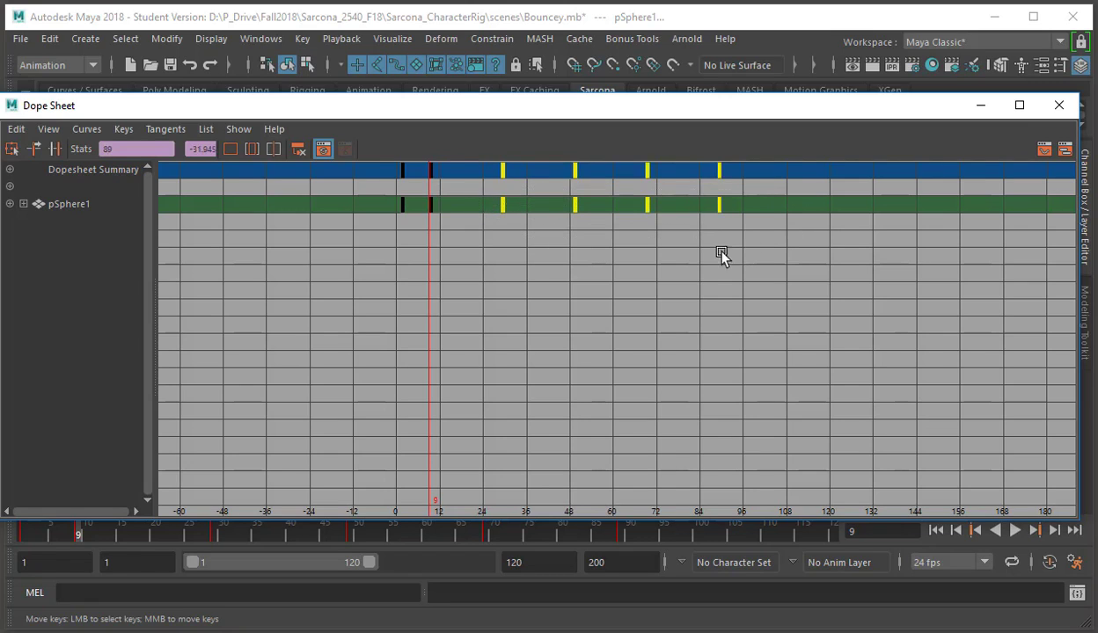
{"action": "middle_click_drag", "start_coordinate": [664, 253], "coordinate": [629, 250]}
Step: Check the second and third keys' frame numbers, and shift the last three keys 3 frames earlier so the final key is at 78
{"action": "left_click_drag", "start_coordinate": [449, 203], "coordinate": [409, 237]}
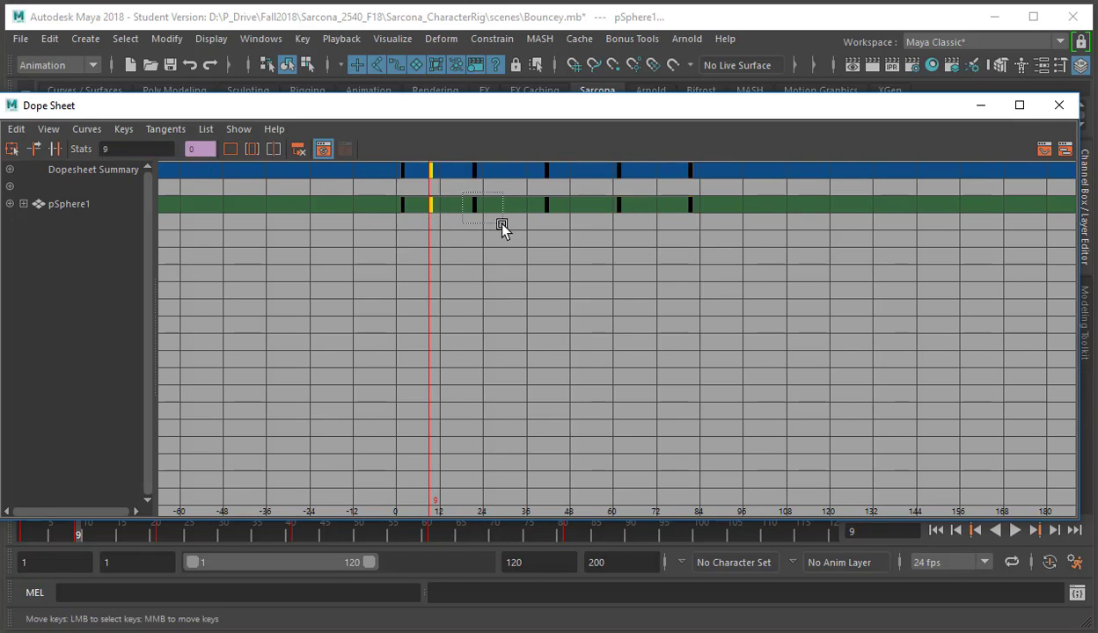
{"action": "left_click_drag", "start_coordinate": [498, 225], "coordinate": [467, 195]}
{"action": "left_click_drag", "start_coordinate": [112, 149], "coordinate": [102, 150]}
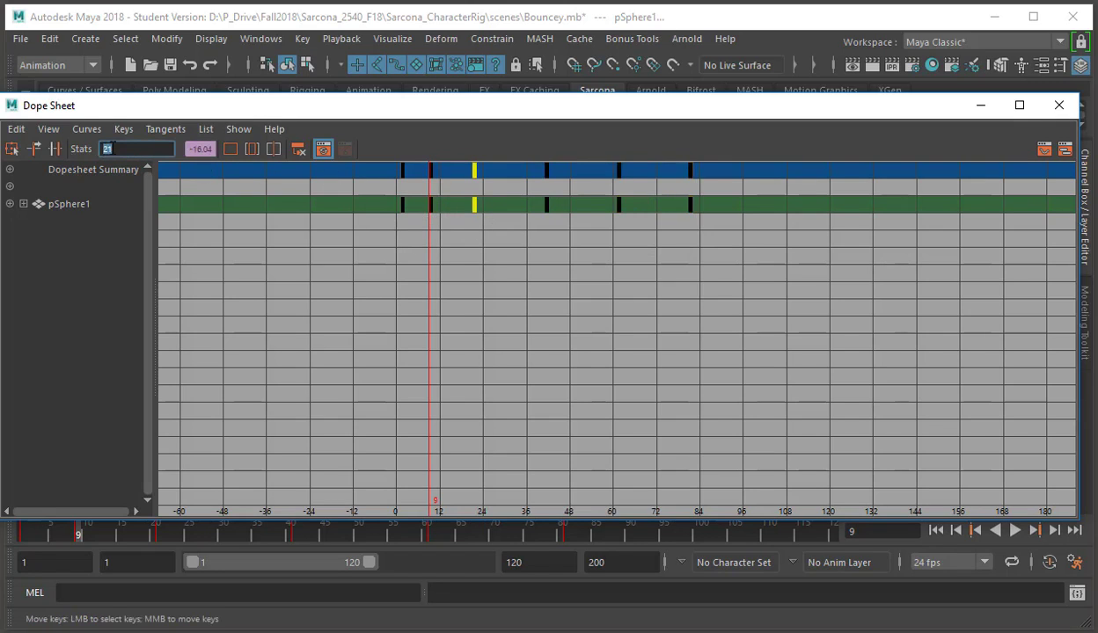
{"action": "left_click_drag", "start_coordinate": [535, 182], "coordinate": [741, 257]}
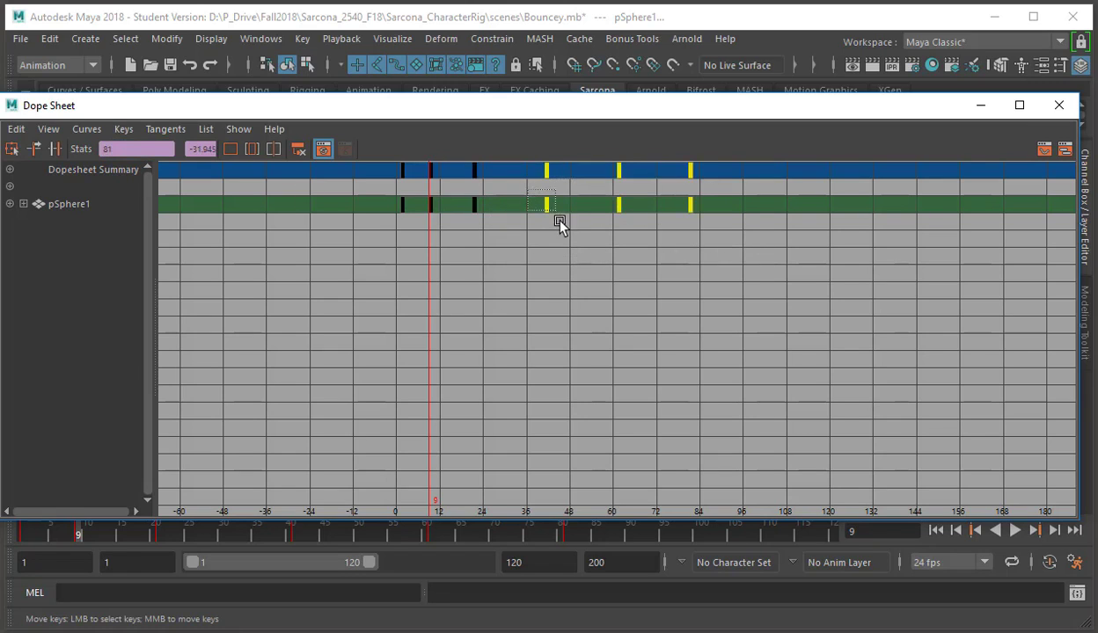
{"action": "left_click_drag", "start_coordinate": [556, 215], "coordinate": [561, 218]}
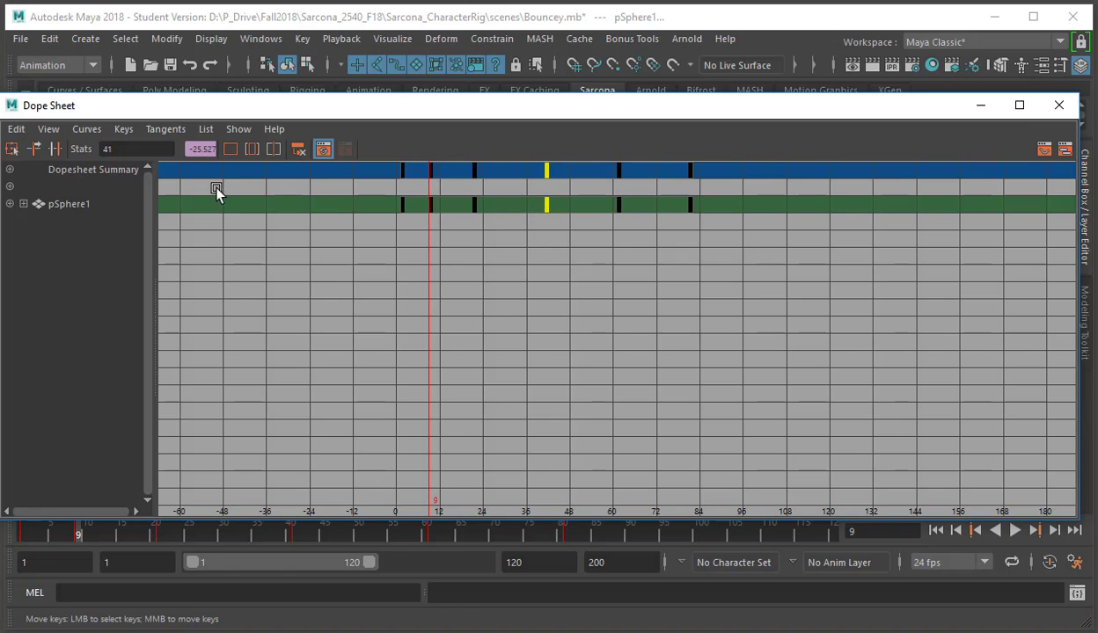
{"action": "left_click_drag", "start_coordinate": [519, 181], "coordinate": [747, 260]}
{"action": "middle_click_drag", "start_coordinate": [748, 259], "coordinate": [633, 260]}
{"action": "left_click", "coordinate": [508, 197]}
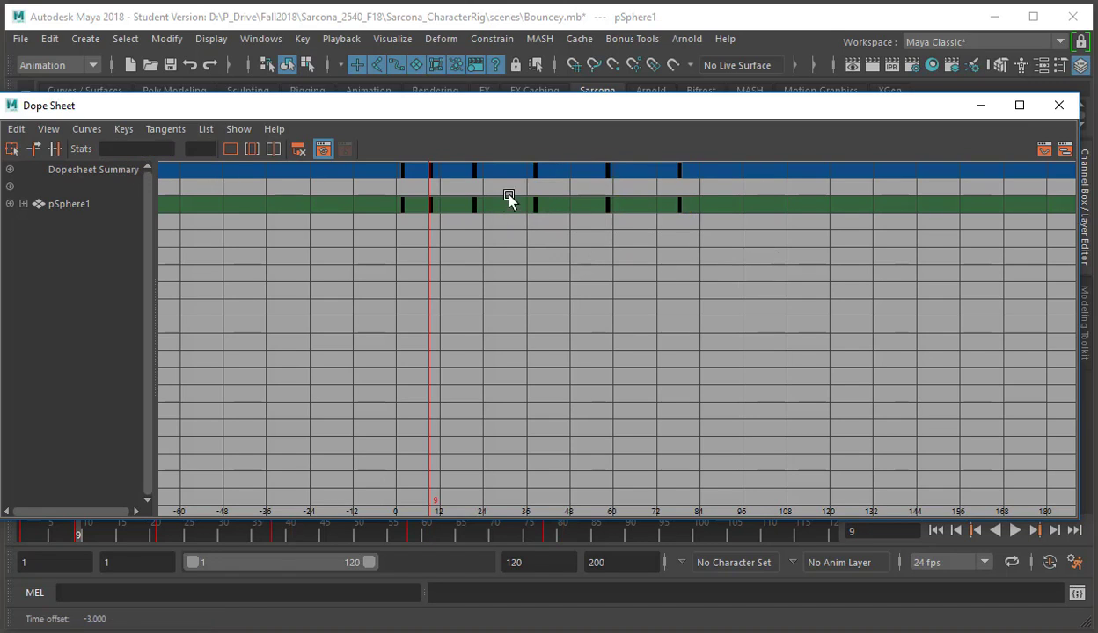
Step: Shift only the ball's last two keys 5 frames later, putting the final key at frame 83
{"action": "left_click_drag", "start_coordinate": [750, 244], "coordinate": [753, 247]}
{"action": "right_click_drag", "start_coordinate": [483, 256], "coordinate": [546, 299], "text": "alt"}
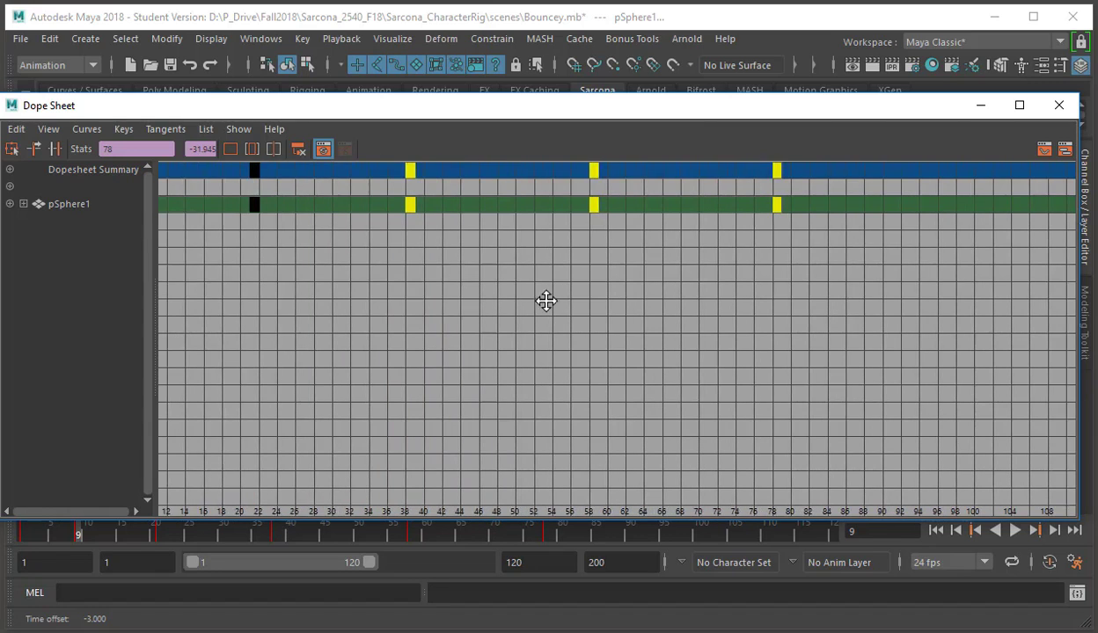
{"action": "middle_click_drag", "start_coordinate": [546, 299], "coordinate": [758, 295], "text": "alt"}
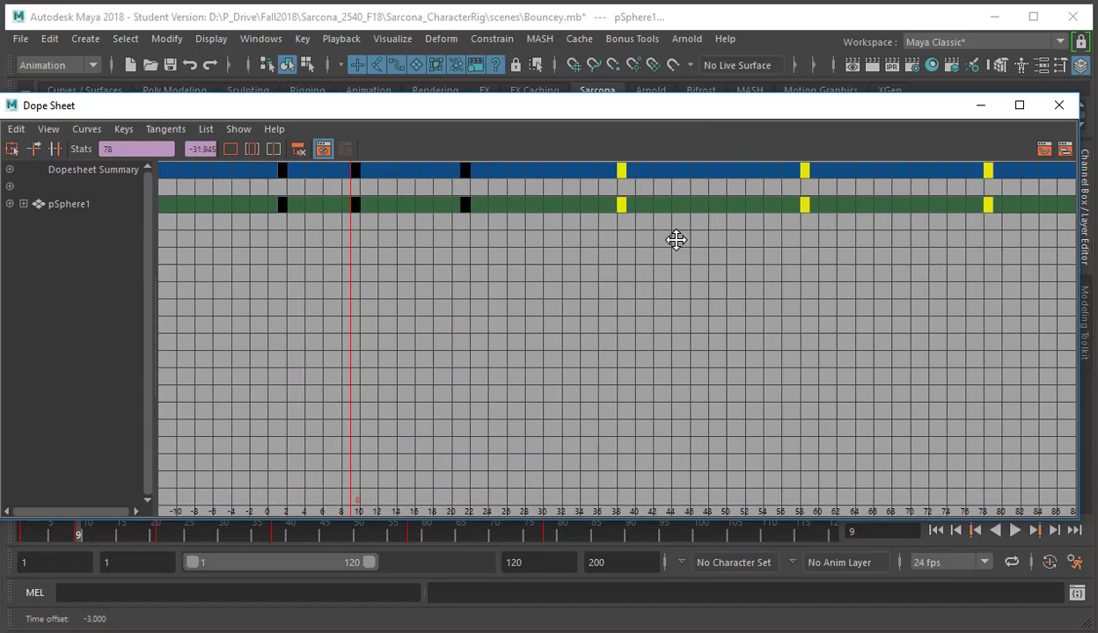
{"action": "middle_click_drag", "start_coordinate": [677, 240], "coordinate": [631, 237], "text": "alt"}
{"action": "left_click_drag", "start_coordinate": [986, 250], "coordinate": [986, 252]}
{"action": "middle_click_drag", "start_coordinate": [931, 257], "coordinate": [971, 250]}
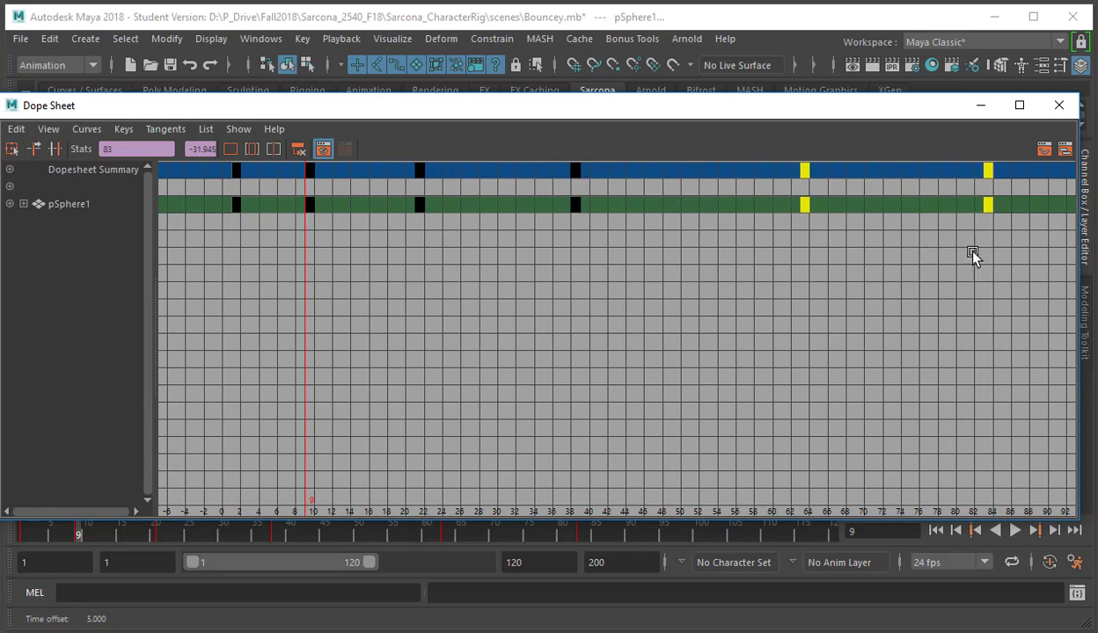
Step: Move the ball's final key 29 frames later to frame 112, and close the Dope Sheet with all keys selected
{"action": "right_click_drag", "start_coordinate": [980, 255], "coordinate": [693, 206], "text": "alt"}
{"action": "middle_click_drag", "start_coordinate": [693, 205], "coordinate": [780, 254]}
{"action": "right_click_drag", "start_coordinate": [673, 245], "coordinate": [437, 240], "text": "alt"}
{"action": "right_click_drag", "start_coordinate": [483, 204], "coordinate": [344, 208], "text": "alt"}
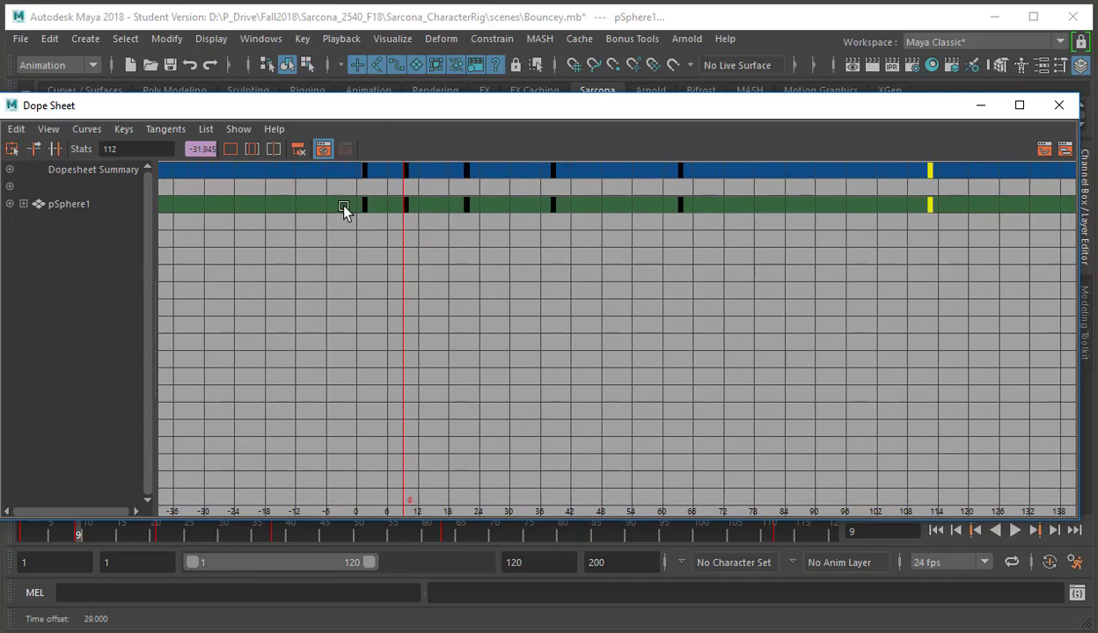
{"action": "left_click_drag", "start_coordinate": [475, 230], "coordinate": [533, 236]}
{"action": "left_click_drag", "start_coordinate": [696, 239], "coordinate": [942, 238]}
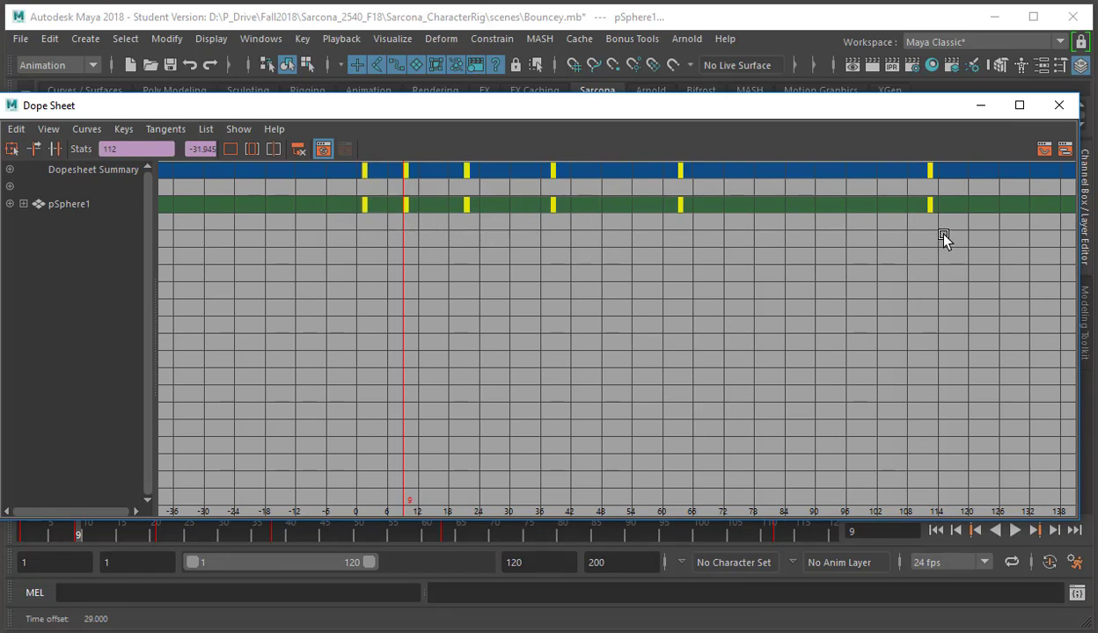
{"action": "left_click", "coordinate": [1060, 106]}
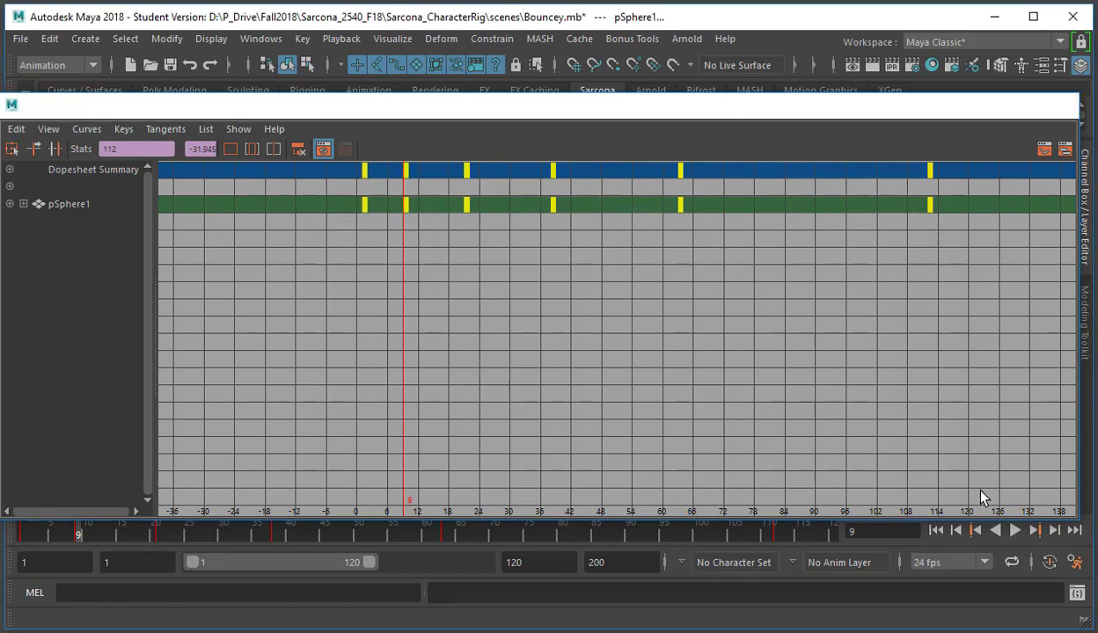
Step: Play the retimed bounce from the first frame, and inspect the ball's curves in the Graph Editor before closing it
{"action": "left_click", "coordinate": [935, 530]}
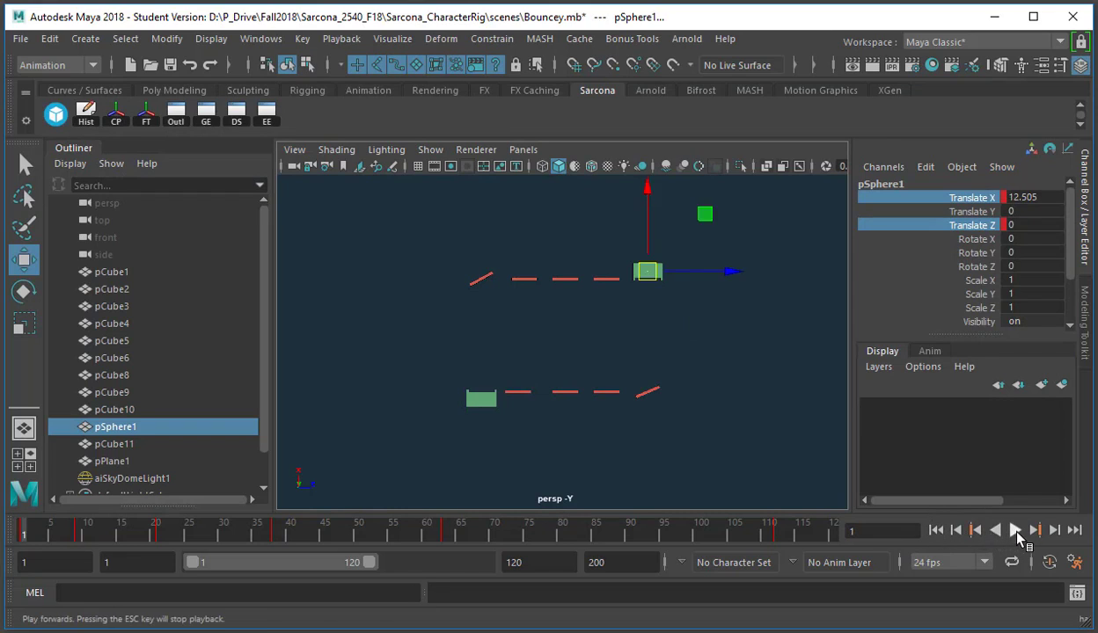
{"action": "left_click", "coordinate": [1015, 530]}
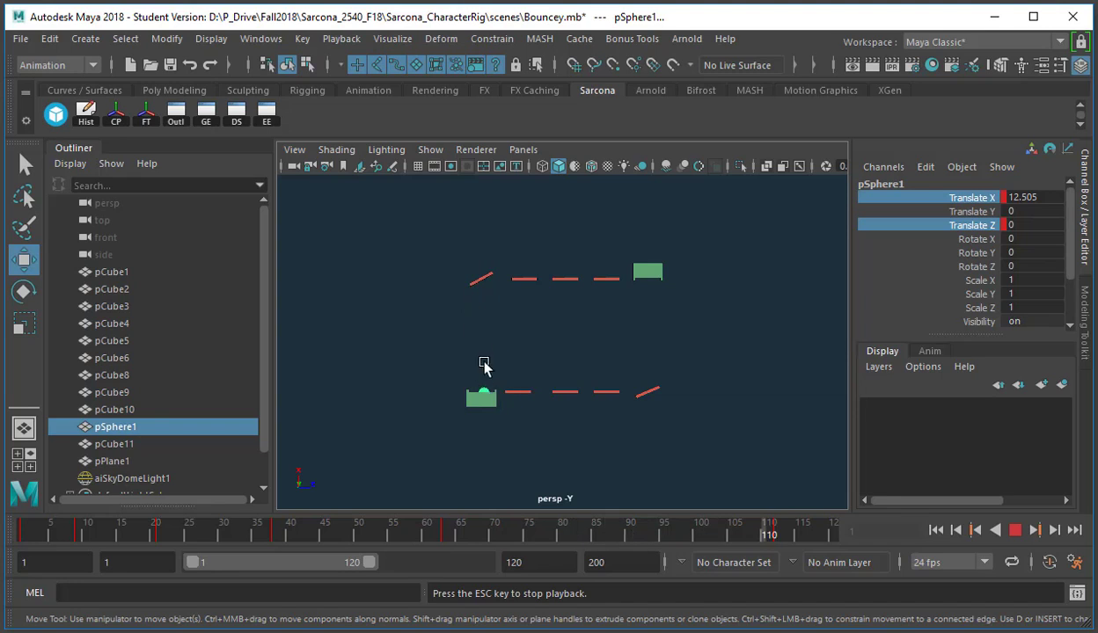
{"action": "left_click", "coordinate": [1017, 530]}
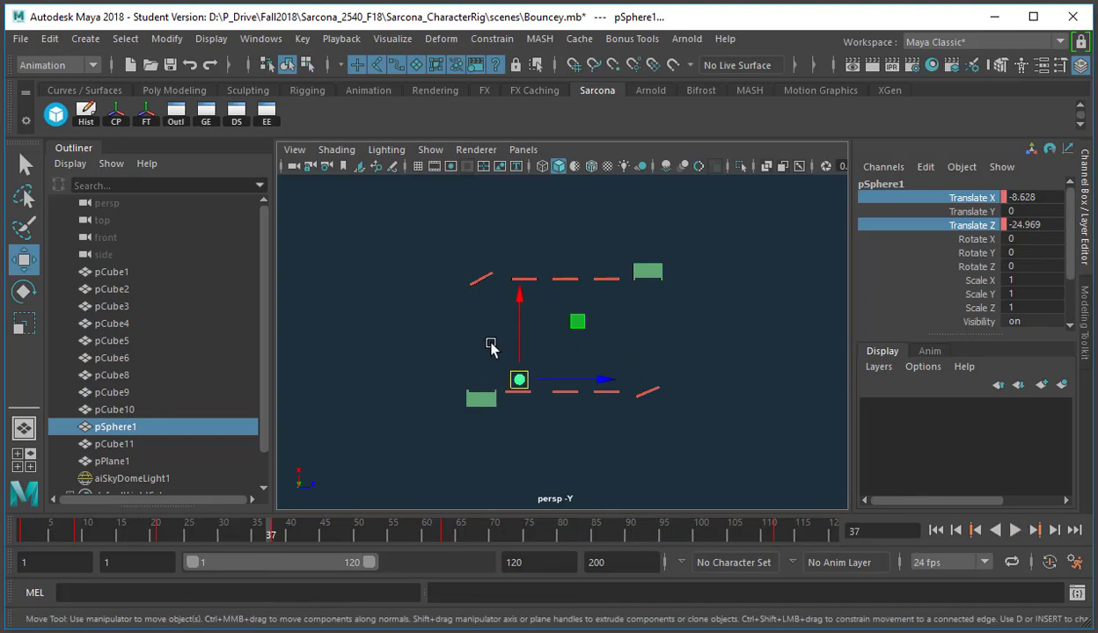
{"action": "left_click", "coordinate": [196, 110]}
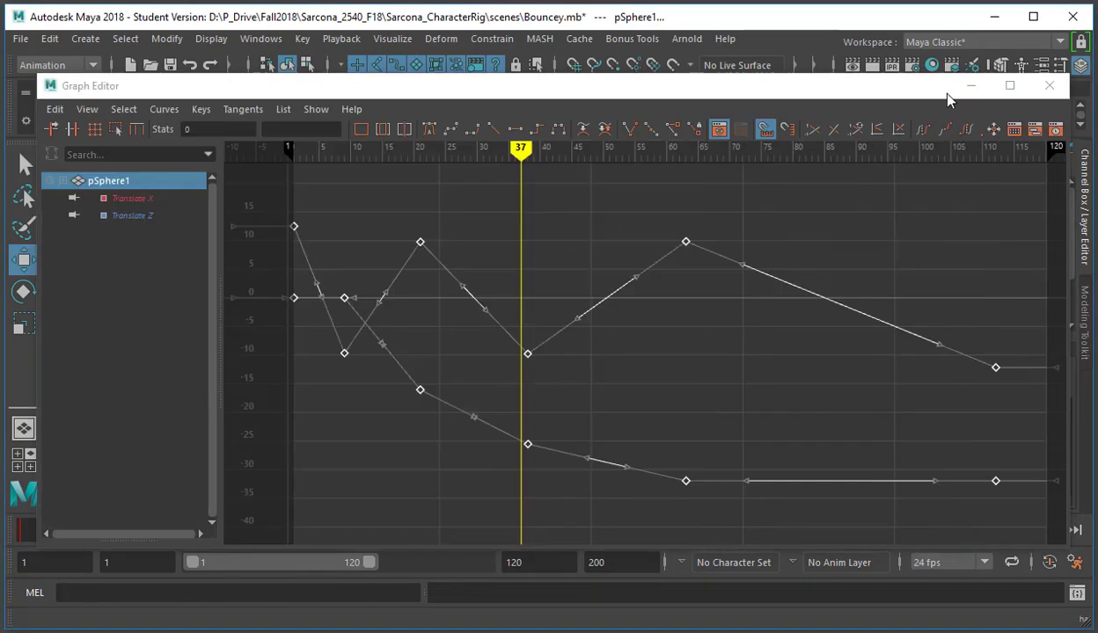
{"action": "left_click", "coordinate": [1047, 87]}
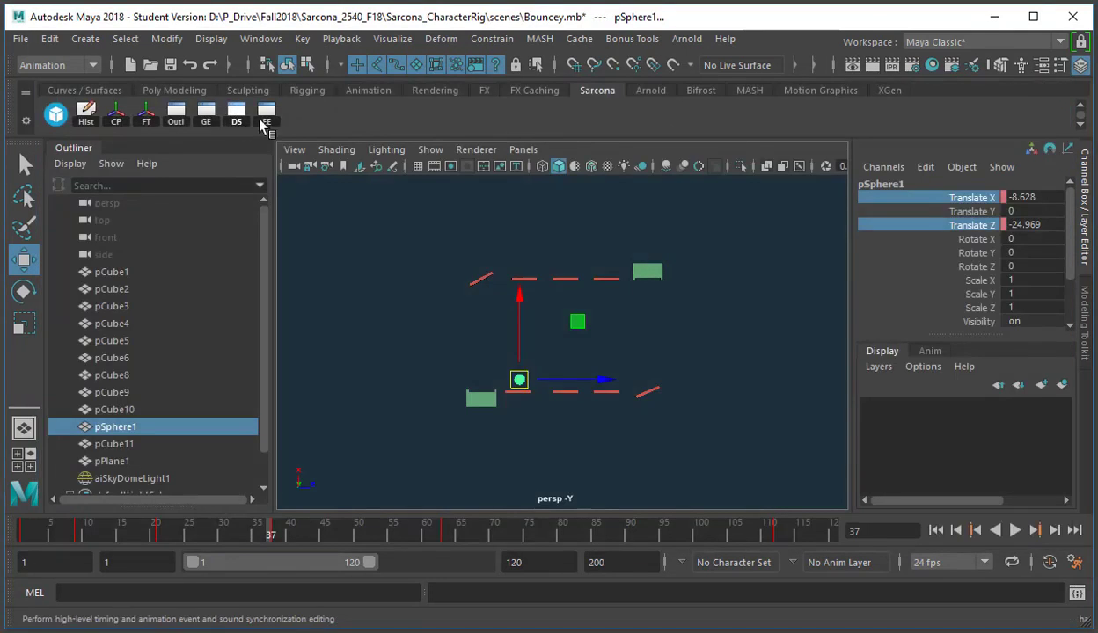
Step: In the Dope Sheet, shift the ball's last two keys 5 frames earlier and the last three keys 4 frames earlier
{"action": "left_click", "coordinate": [253, 116]}
{"action": "left_click_drag", "start_coordinate": [643, 161], "coordinate": [1001, 257]}
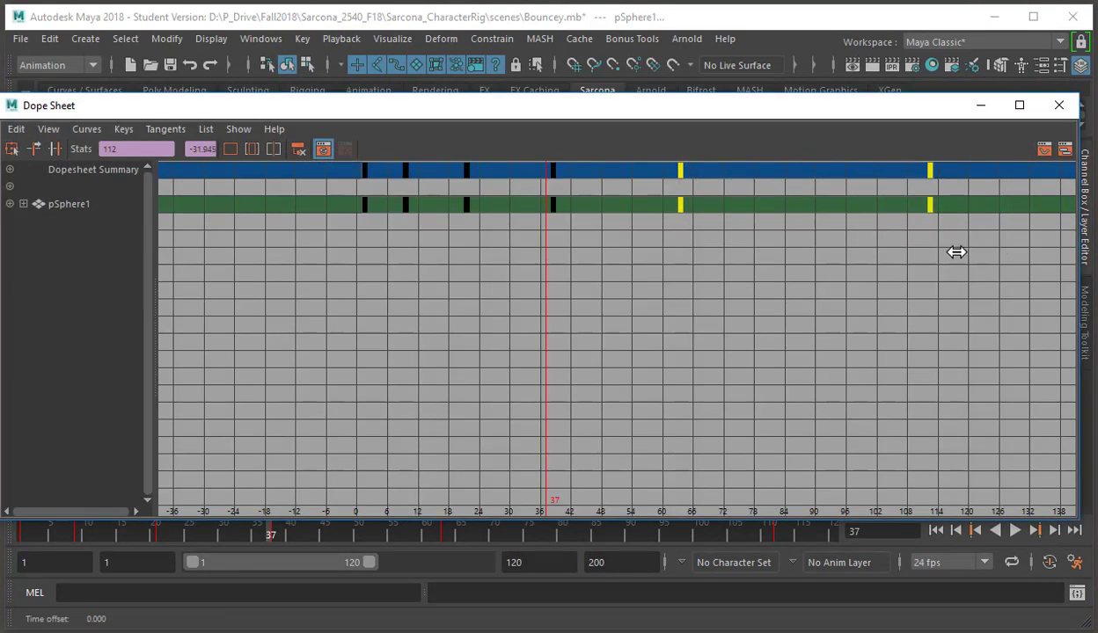
{"action": "middle_click_drag", "start_coordinate": [956, 247], "coordinate": [929, 261]}
{"action": "left_click_drag", "start_coordinate": [889, 256], "coordinate": [1003, 269]}
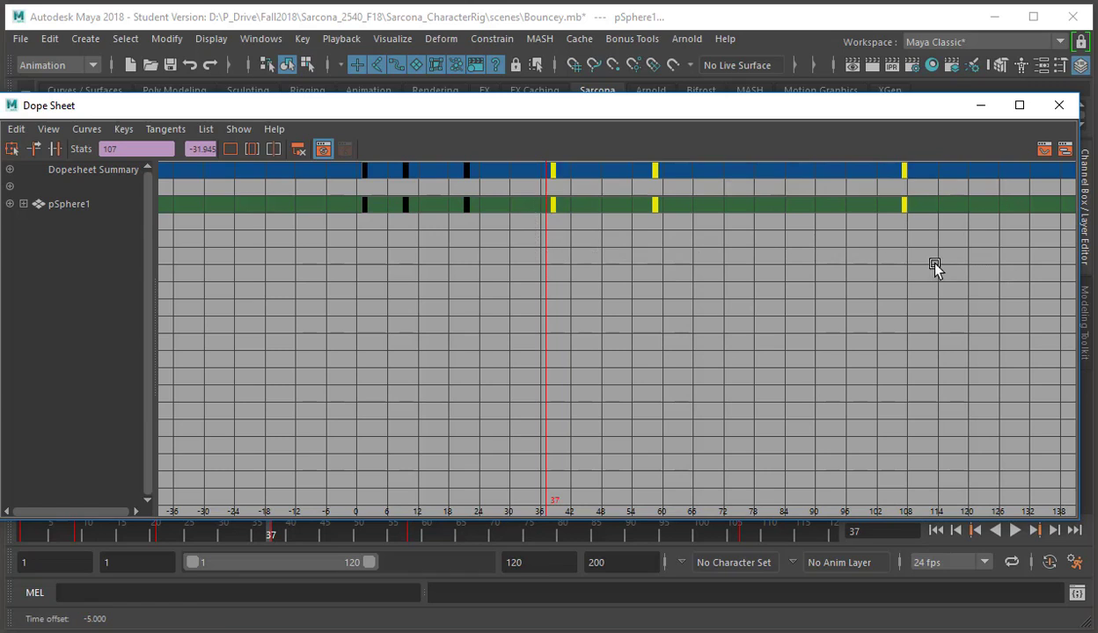
{"action": "middle_click_drag", "start_coordinate": [926, 268], "coordinate": [904, 268]}
Step: Shift the ball's last four keys 3 frames earlier, and its last two keys another 2 frames earlier
{"action": "left_click_drag", "start_coordinate": [458, 192], "coordinate": [983, 287]}
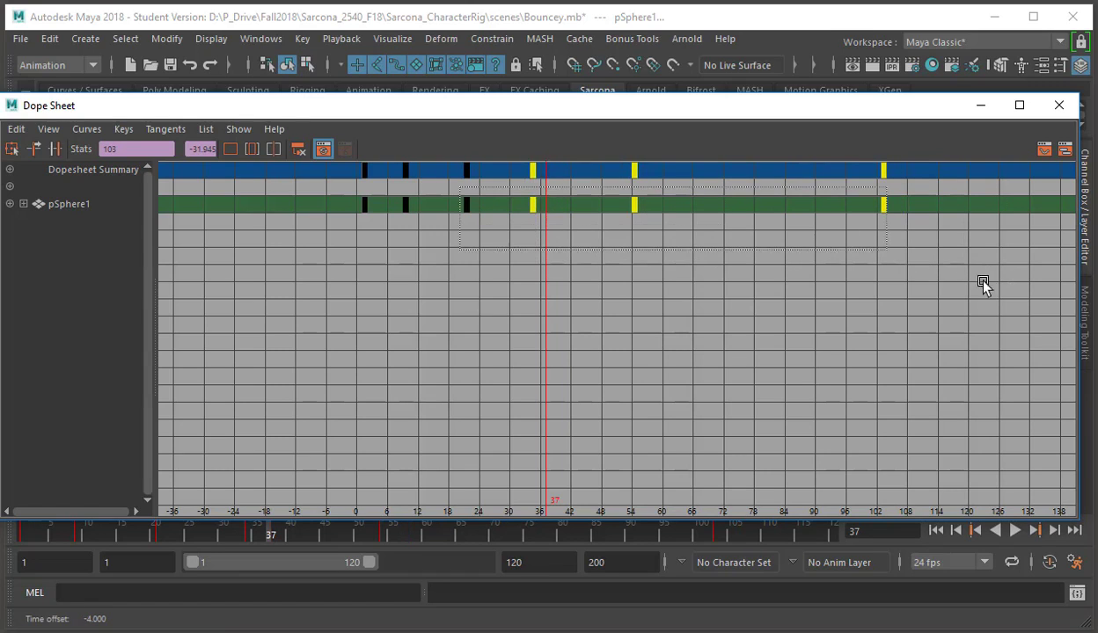
{"action": "middle_click_drag", "start_coordinate": [961, 289], "coordinate": [939, 294]}
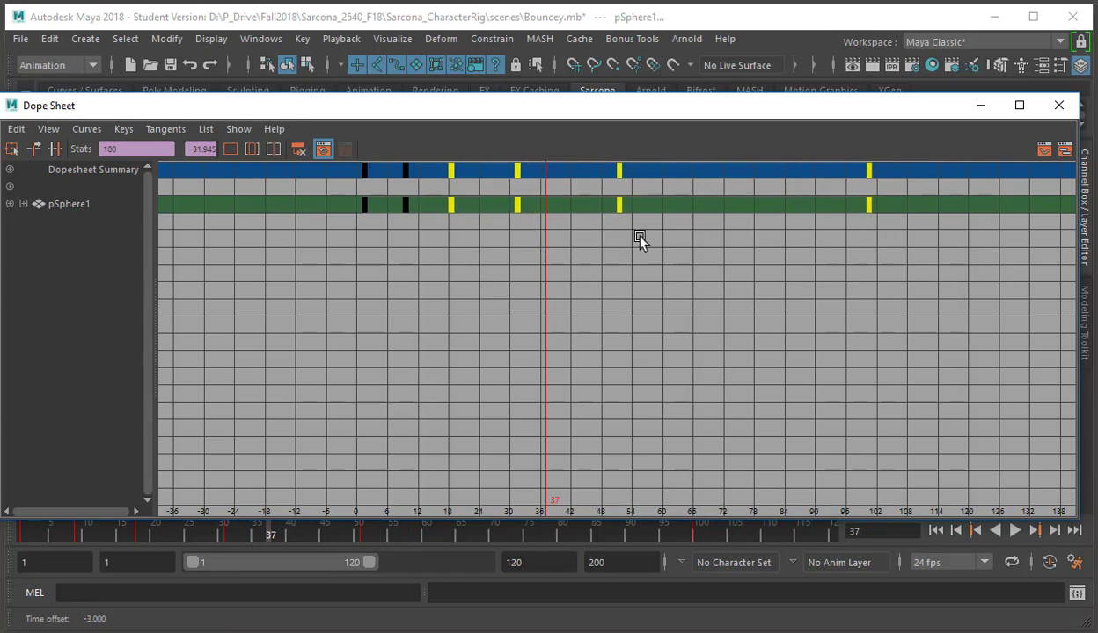
{"action": "left_click_drag", "start_coordinate": [593, 190], "coordinate": [975, 299]}
{"action": "middle_click_drag", "start_coordinate": [955, 299], "coordinate": [944, 304]}
Step: Move the ball's final key 6 frames earlier to frame 92, and close the Dope Sheet
{"action": "left_click_drag", "start_coordinate": [815, 180], "coordinate": [927, 254]}
{"action": "middle_click_drag", "start_coordinate": [896, 252], "coordinate": [877, 252]}
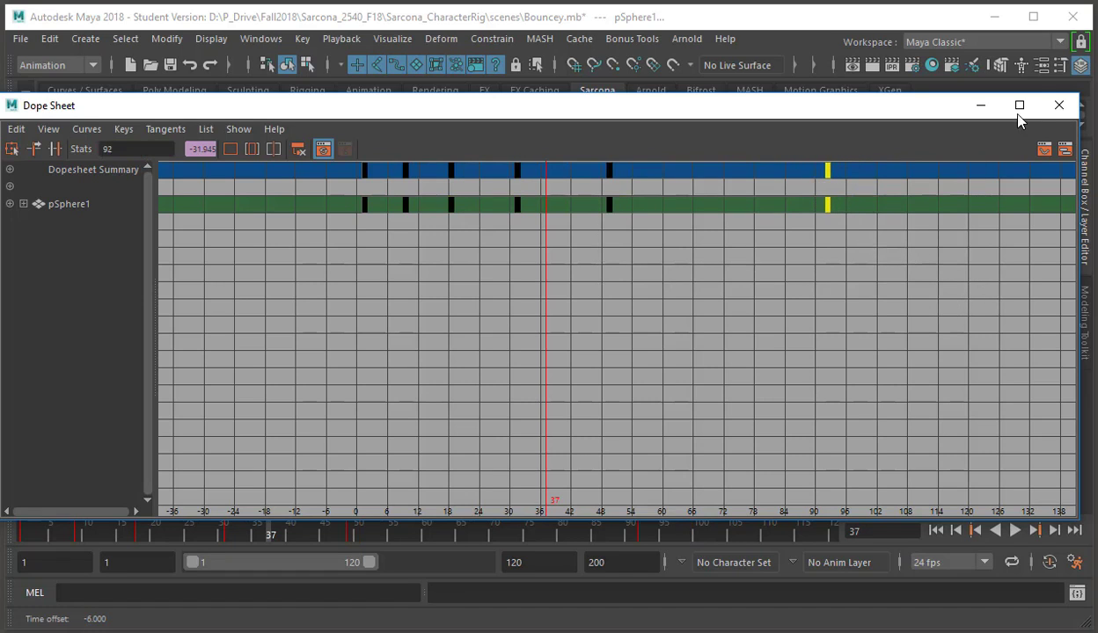
{"action": "left_click", "coordinate": [1058, 105]}
Step: Play the tightened animation from the first frame, then scrub back to frame 49 and replay the ball's final drop
{"action": "left_click", "coordinate": [935, 530]}
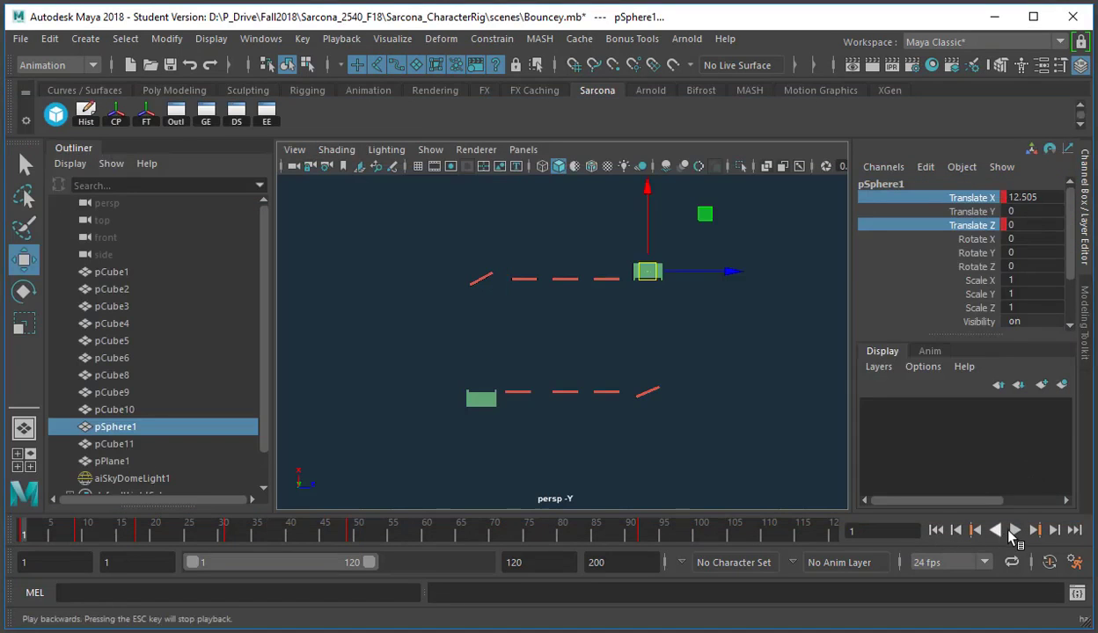
{"action": "left_click", "coordinate": [1014, 531]}
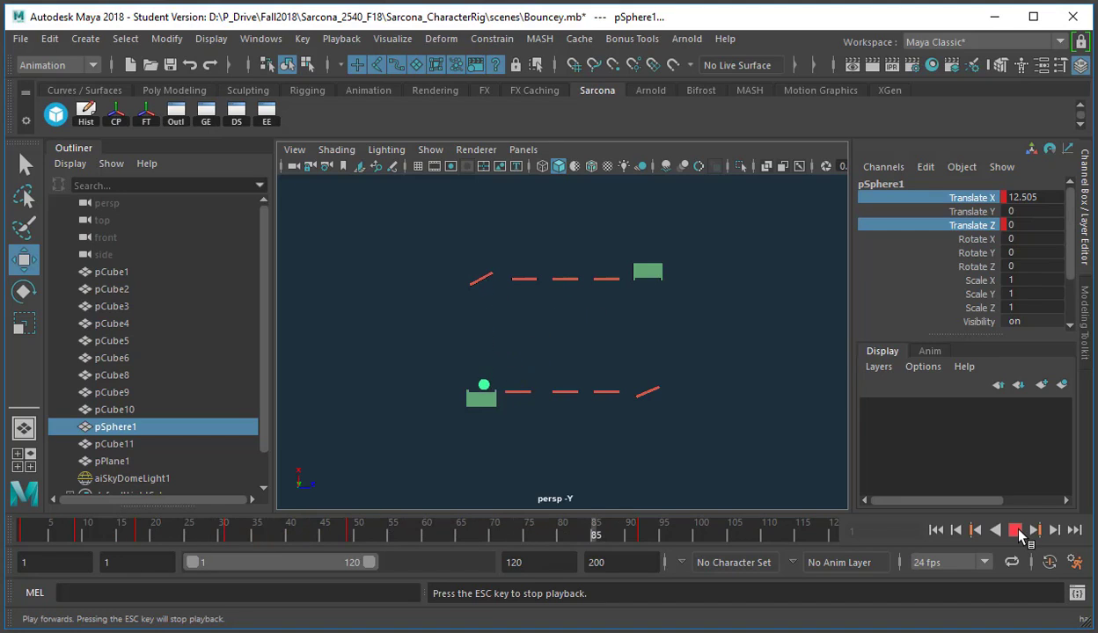
{"action": "left_click", "coordinate": [1015, 531]}
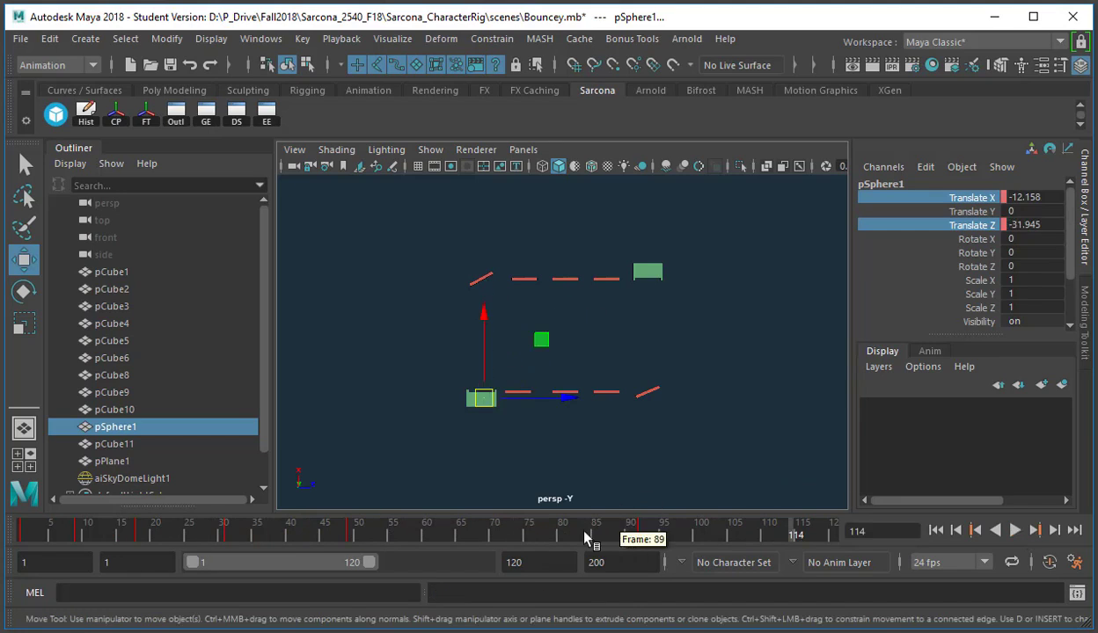
{"action": "key", "text": "alt+v"}
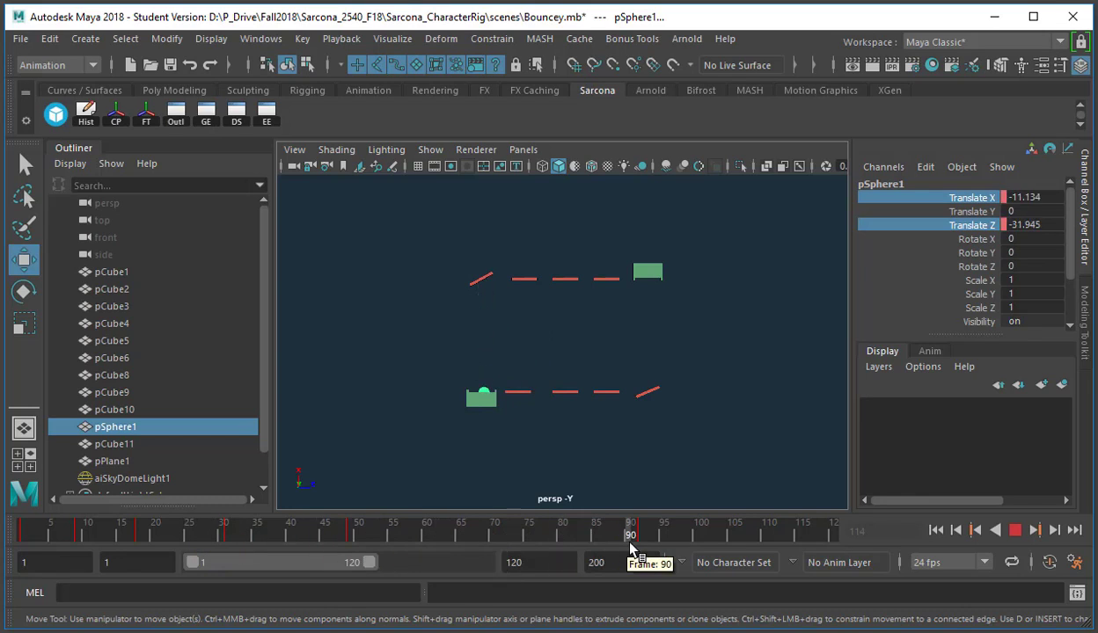
{"action": "left_click_drag", "start_coordinate": [606, 542], "coordinate": [354, 549]}
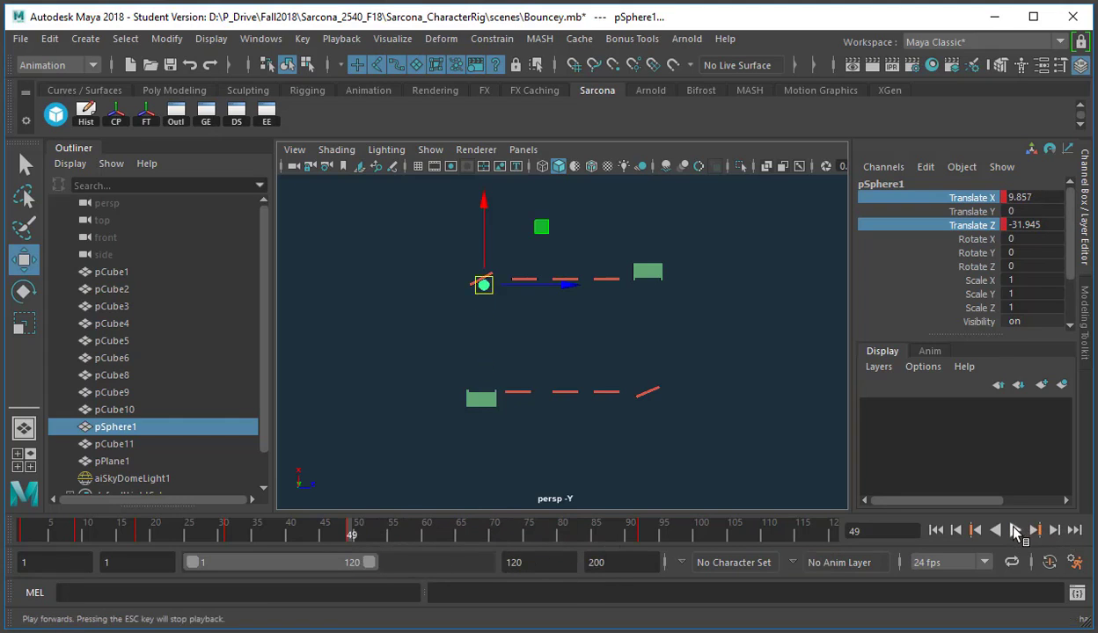
{"action": "left_click", "coordinate": [1014, 530]}
{"action": "left_click", "coordinate": [1015, 531]}
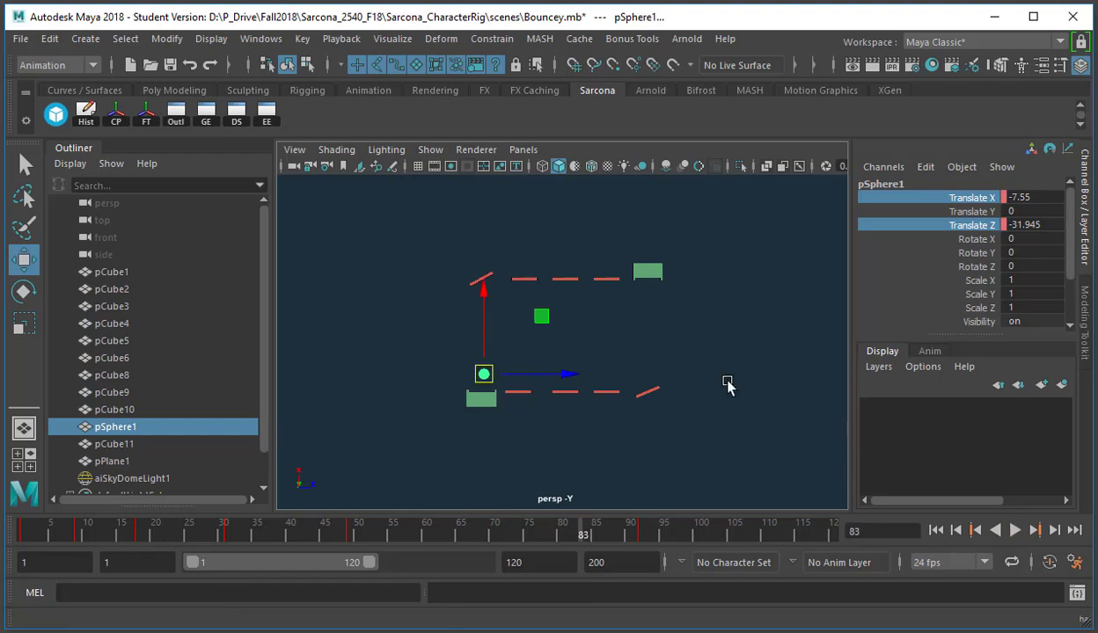
Step: In the Graph Editor, give the ball's final Translate X and Translate Z keys at frame 92 flat tangents, and close the editor
{"action": "left_click", "coordinate": [206, 112]}
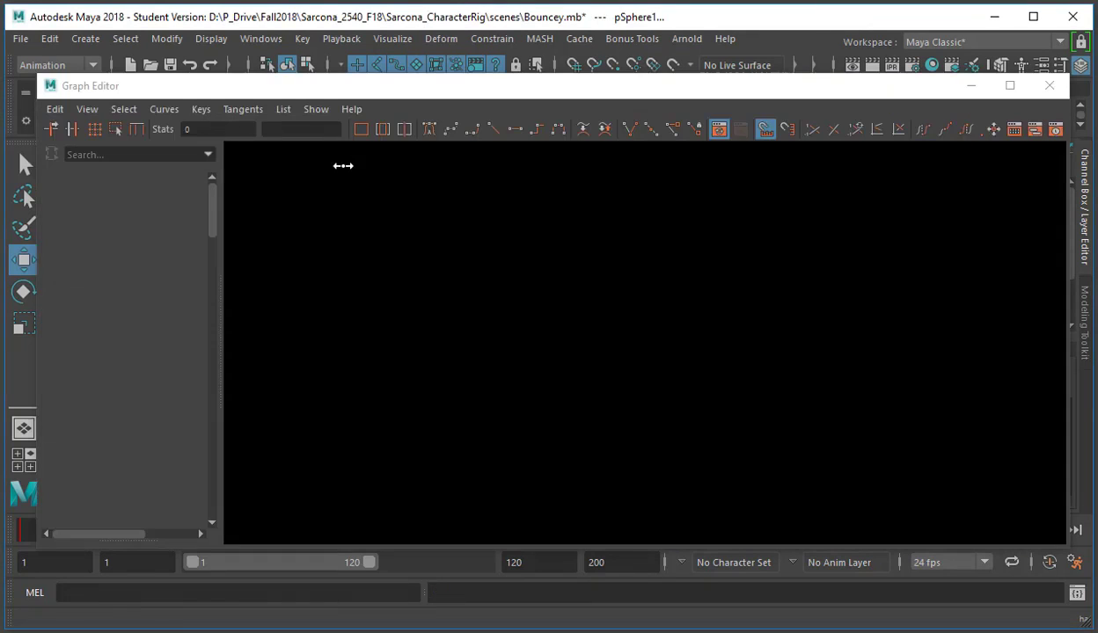
{"action": "left_click_drag", "start_coordinate": [957, 280], "coordinate": [1055, 543]}
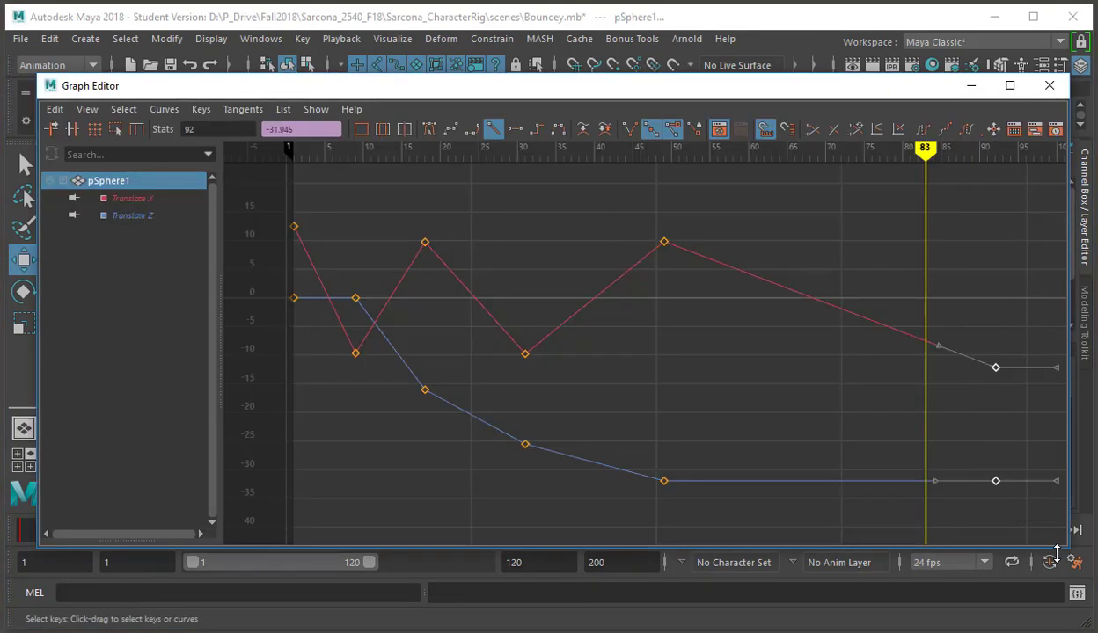
{"action": "left_click", "coordinate": [515, 130]}
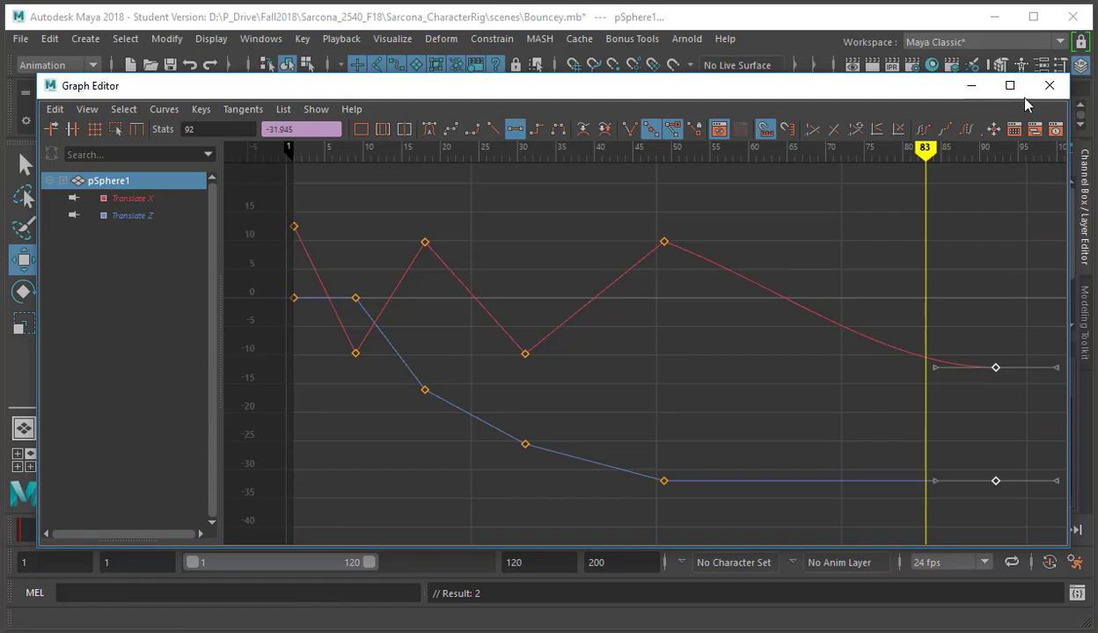
{"action": "left_click", "coordinate": [1049, 85]}
Step: Play the animation from the first frame to check how the ball settles into the lower box
{"action": "left_click", "coordinate": [938, 532]}
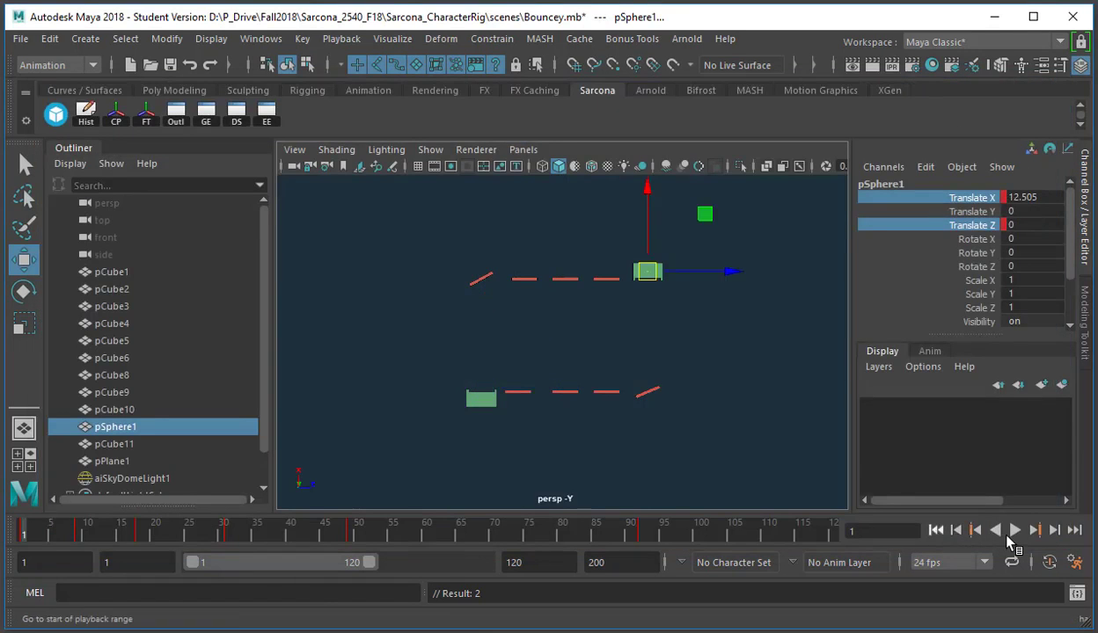
{"action": "left_click", "coordinate": [1014, 531]}
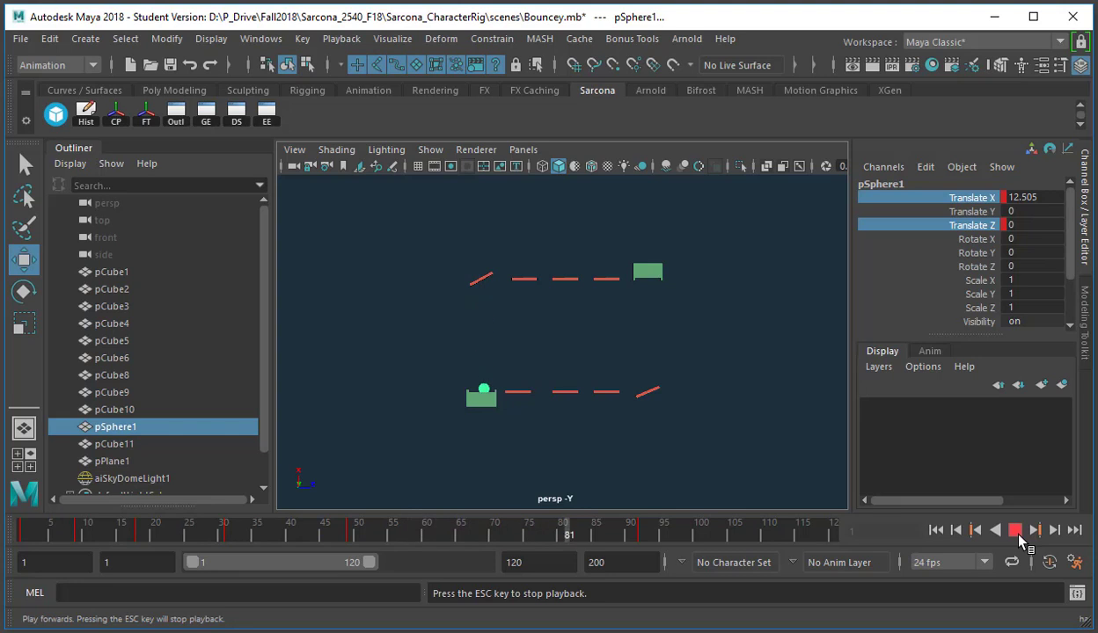
{"action": "left_click", "coordinate": [1015, 531]}
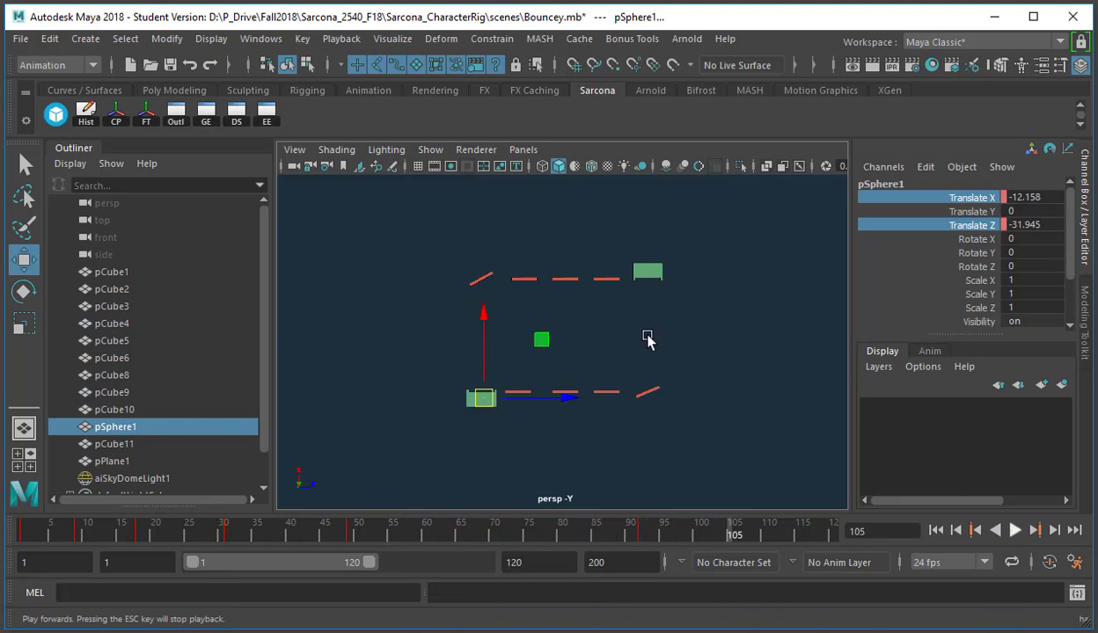
Step: Reopen the Graph Editor and select the in-tangent handle of the ball's final Translate X key at frame 92
{"action": "left_click", "coordinate": [207, 115]}
{"action": "left_click_drag", "start_coordinate": [899, 297], "coordinate": [1026, 416]}
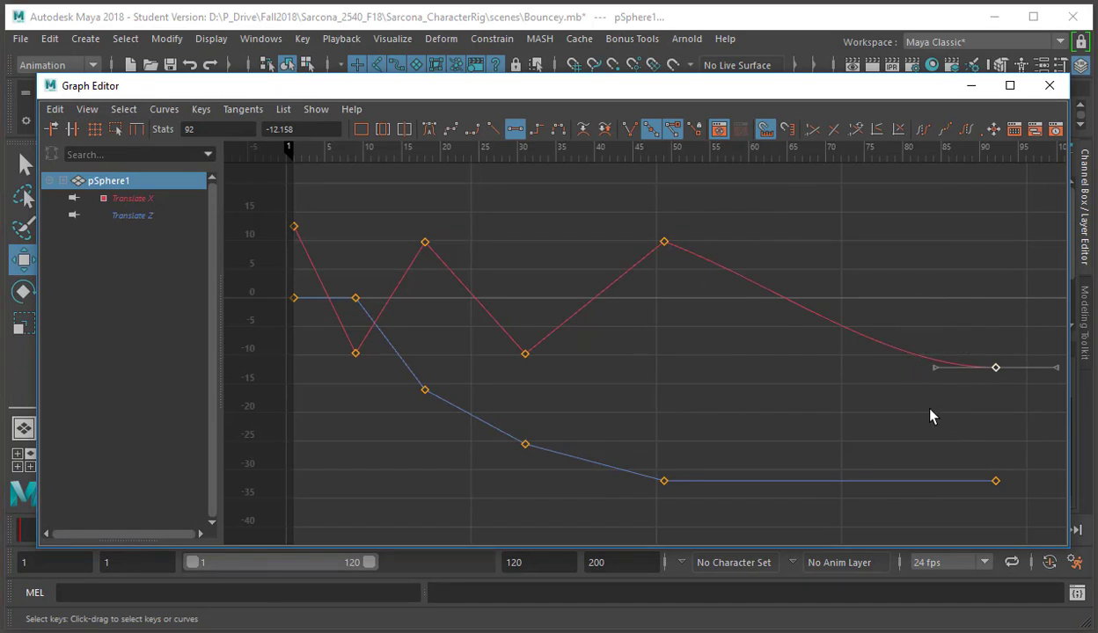
{"action": "left_click_drag", "start_coordinate": [911, 261], "coordinate": [1055, 451]}
{"action": "mouse_move", "coordinate": [948, 383]}
{"action": "left_mouse_down"}
{"action": "mouse_move", "coordinate": [1029, 412]}
{"action": "mouse_move", "coordinate": [941, 366]}
{"action": "left_mouse_up"}
Step: Try bending the final Translate X key's in-tangent handle down, sideways and up, undoing each change
{"action": "middle_click_drag", "start_coordinate": [936, 410], "coordinate": [914, 475]}
{"action": "key", "text": "ctrl+z"}
{"action": "key", "text": "ctrl+z"}
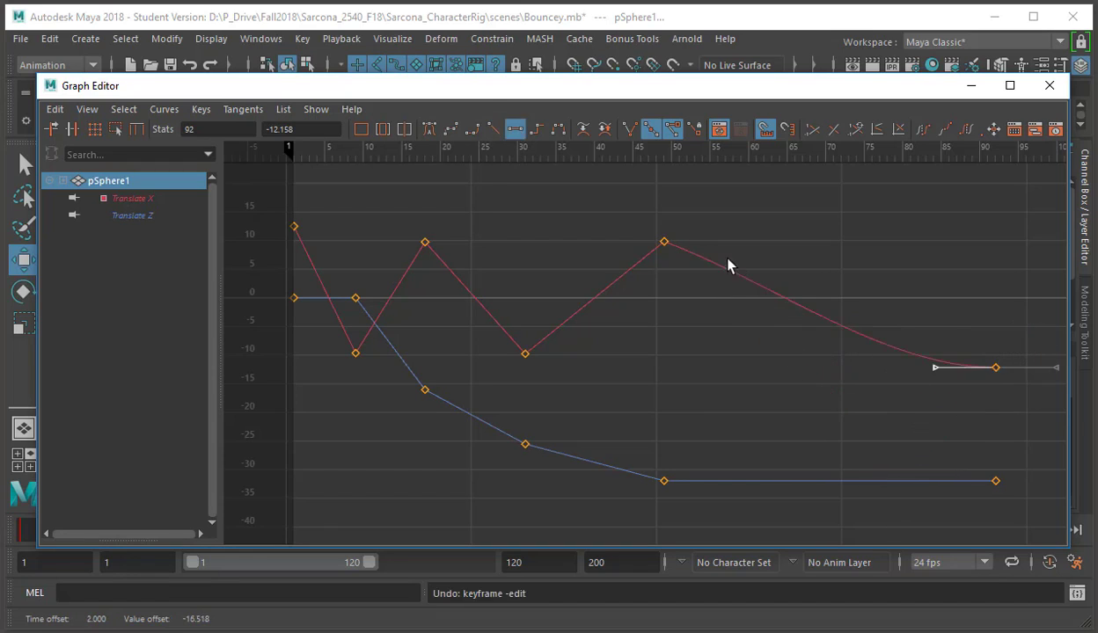
{"action": "middle_click_drag", "start_coordinate": [877, 373], "coordinate": [777, 352]}
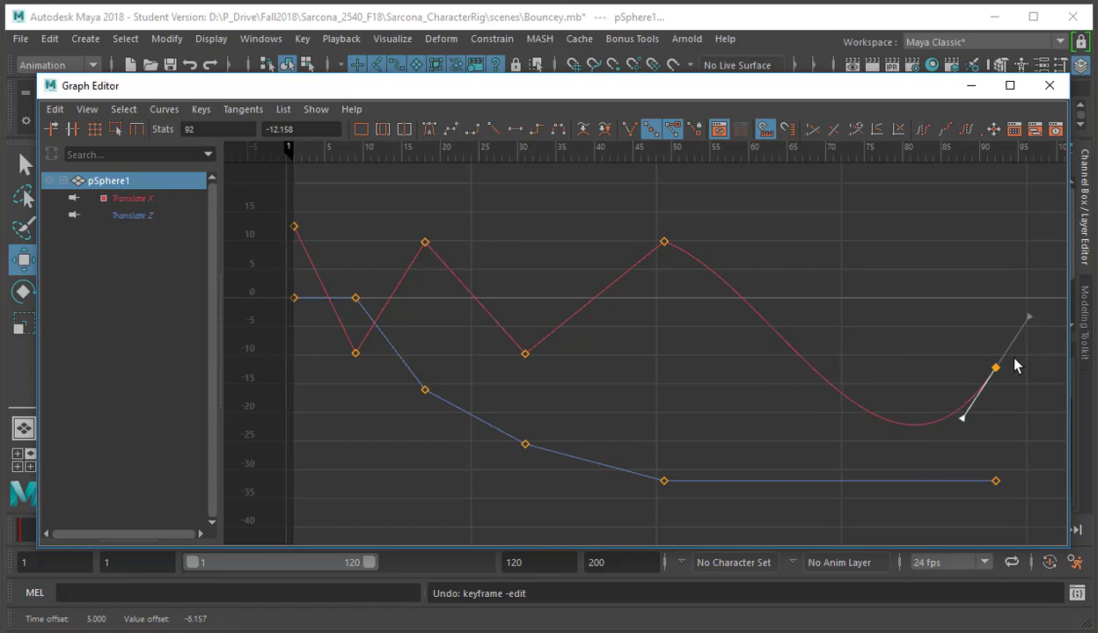
{"action": "key", "text": "ctrl+z"}
{"action": "middle_click_drag", "start_coordinate": [928, 407], "coordinate": [833, 306]}
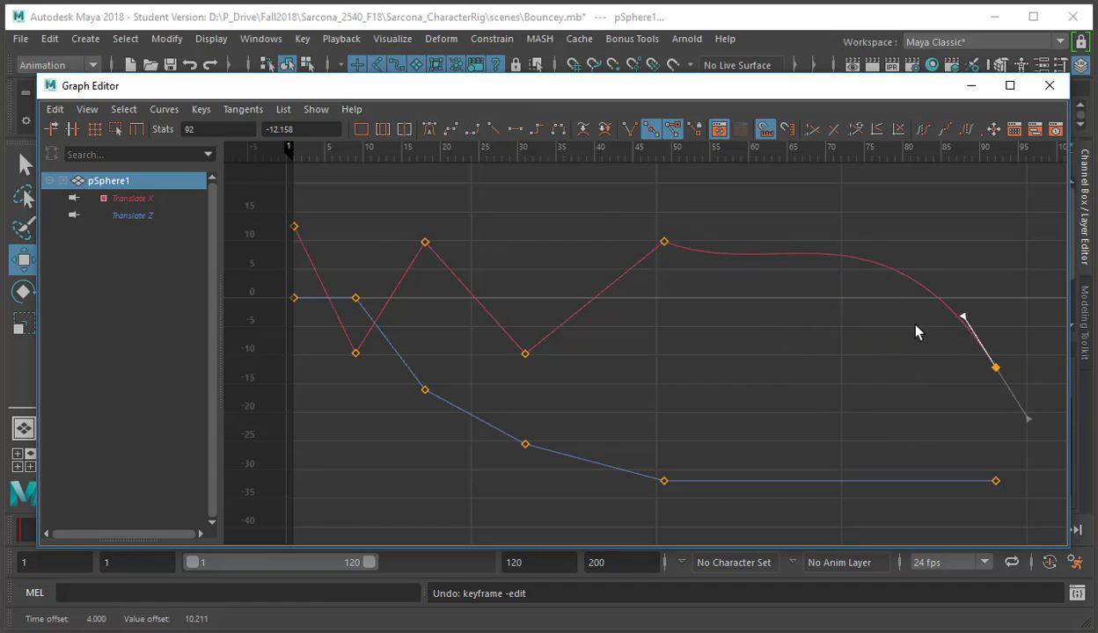
{"action": "key", "text": "ctrl+z"}
{"action": "middle_click_drag", "start_coordinate": [930, 379], "coordinate": [930, 397]}
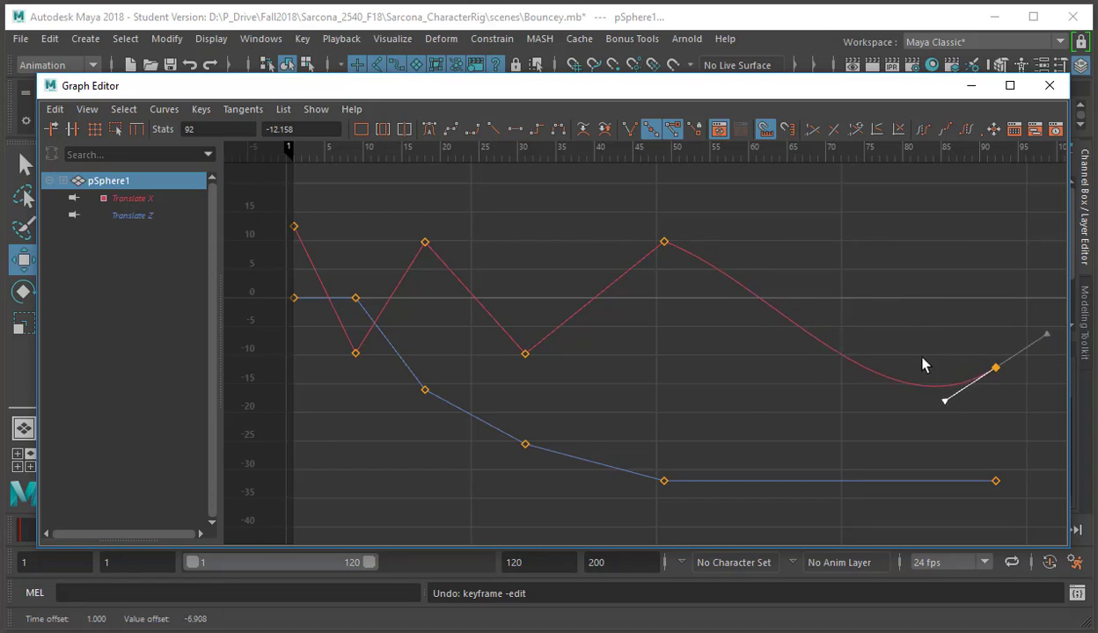
{"action": "key", "text": "ctrl+z"}
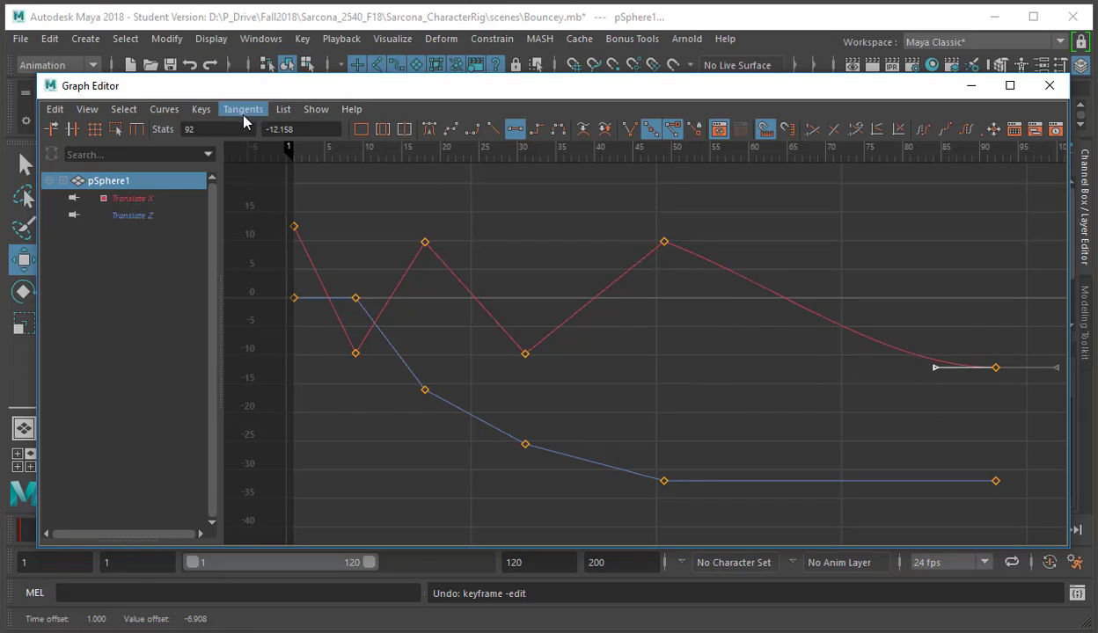
Step: Convert the Translate X curve to weighted tangents, free the final key's tangent length, and stretch its in-tangent handle about 19 frames earlier
{"action": "left_click", "coordinate": [164, 109]}
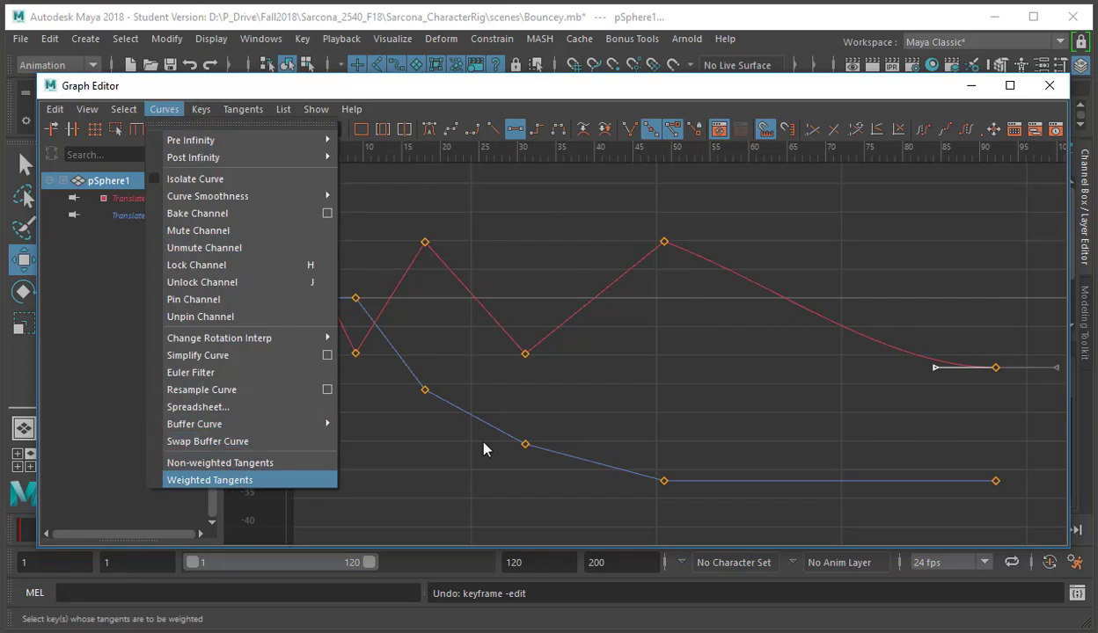
{"action": "left_click", "coordinate": [252, 481]}
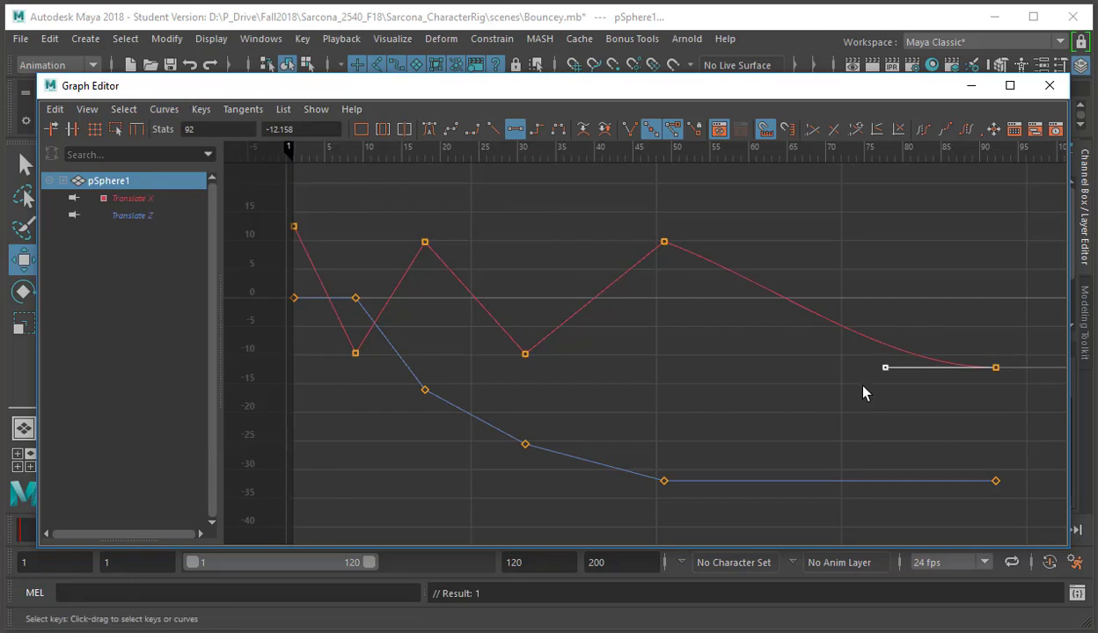
{"action": "left_click", "coordinate": [245, 109]}
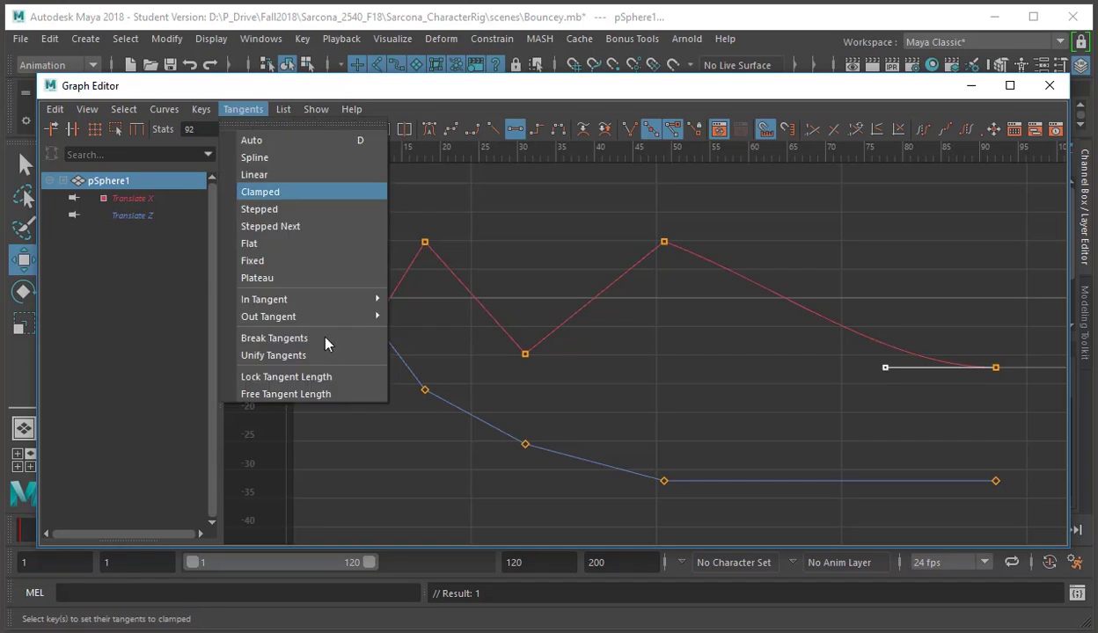
{"action": "left_click", "coordinate": [325, 396]}
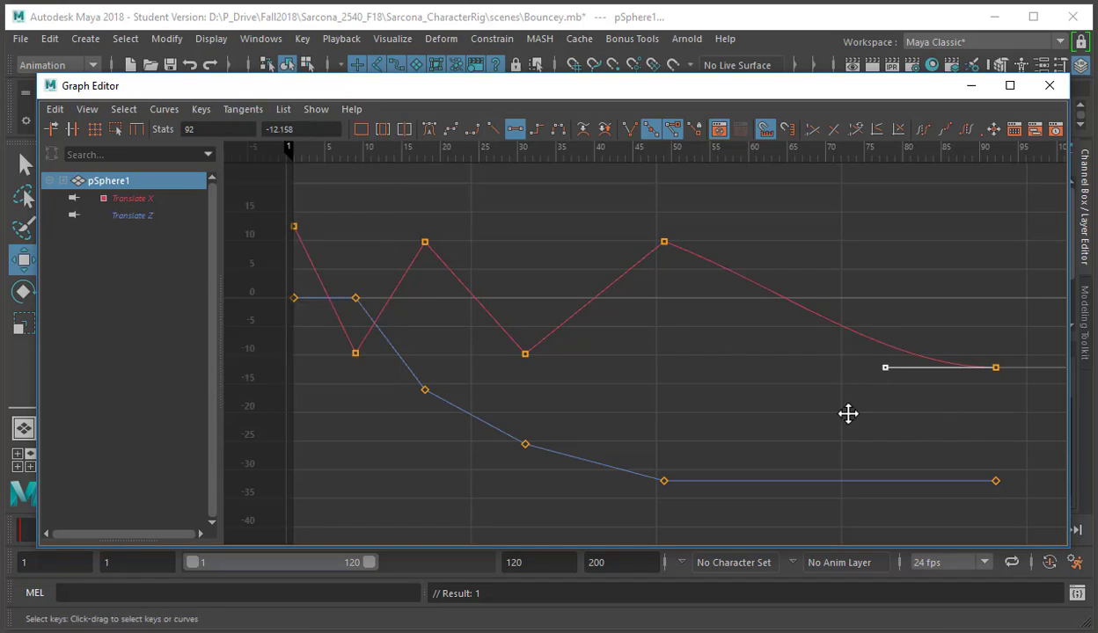
{"action": "middle_click_drag", "start_coordinate": [848, 414], "coordinate": [711, 414]}
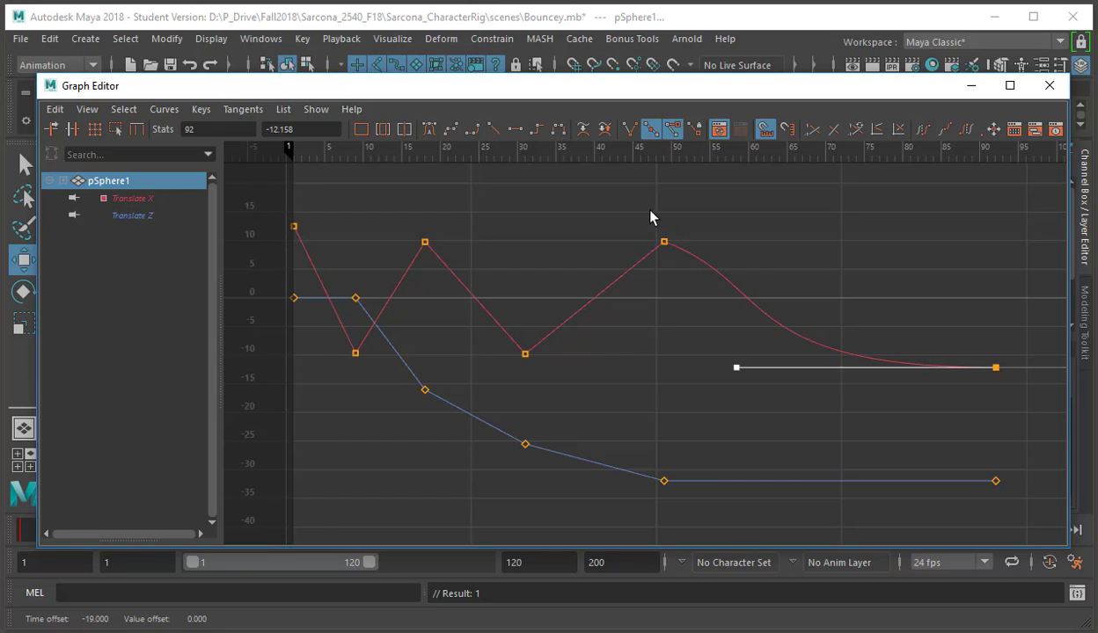
Step: Break the tangents of the Translate X key at frame 49 and pull its out-tangent handle down about 8.4 units for a steeper drop
{"action": "left_click_drag", "start_coordinate": [652, 215], "coordinate": [739, 305]}
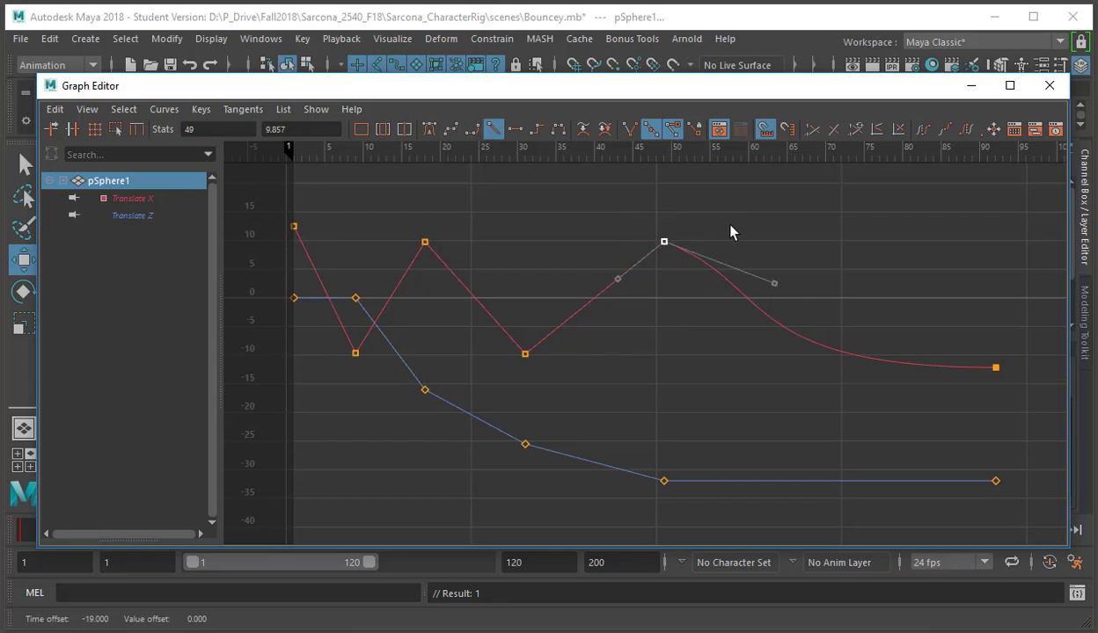
{"action": "left_click_drag", "start_coordinate": [802, 317], "coordinate": [802, 296]}
{"action": "middle_click_drag", "start_coordinate": [801, 296], "coordinate": [719, 291]}
{"action": "key", "text": "ctrl+z"}
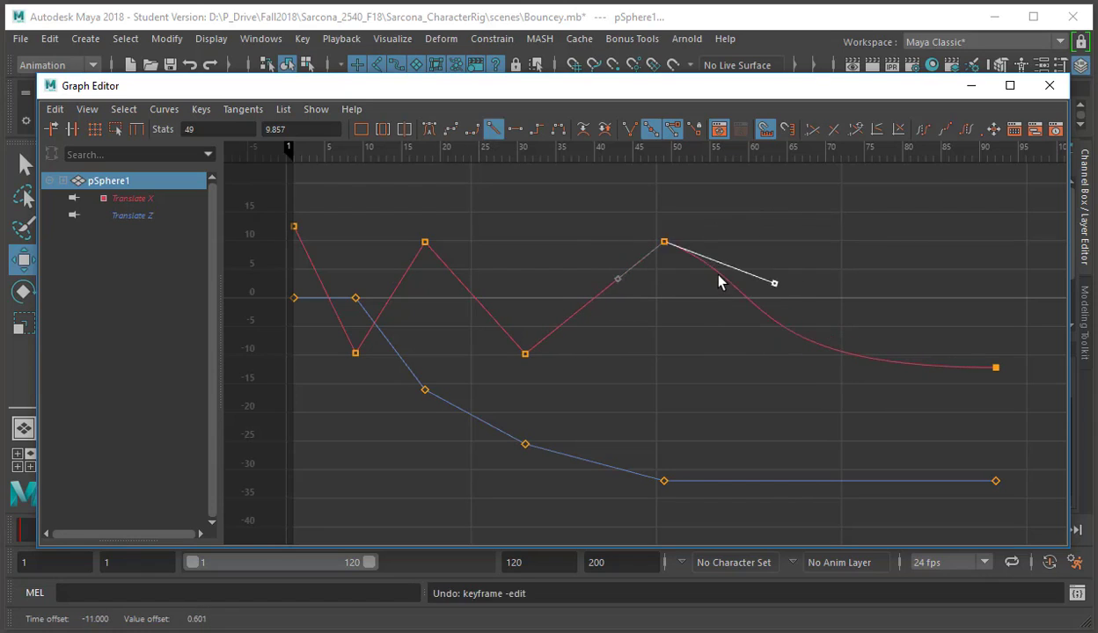
{"action": "left_click", "coordinate": [630, 132]}
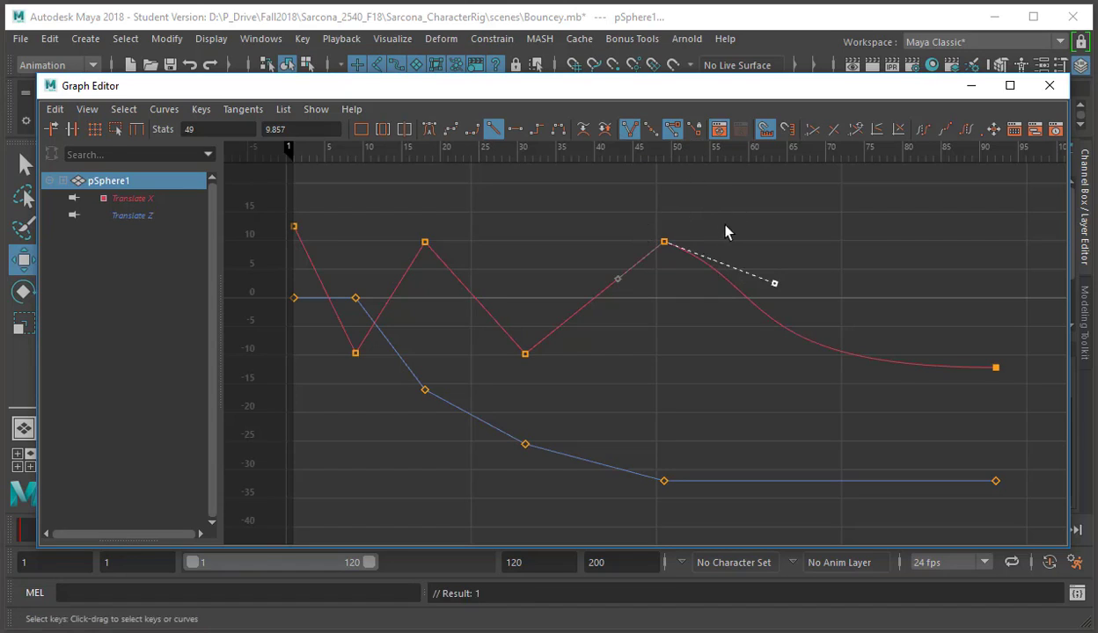
{"action": "left_click_drag", "start_coordinate": [725, 232], "coordinate": [818, 318]}
{"action": "middle_click_drag", "start_coordinate": [818, 319], "coordinate": [792, 314]}
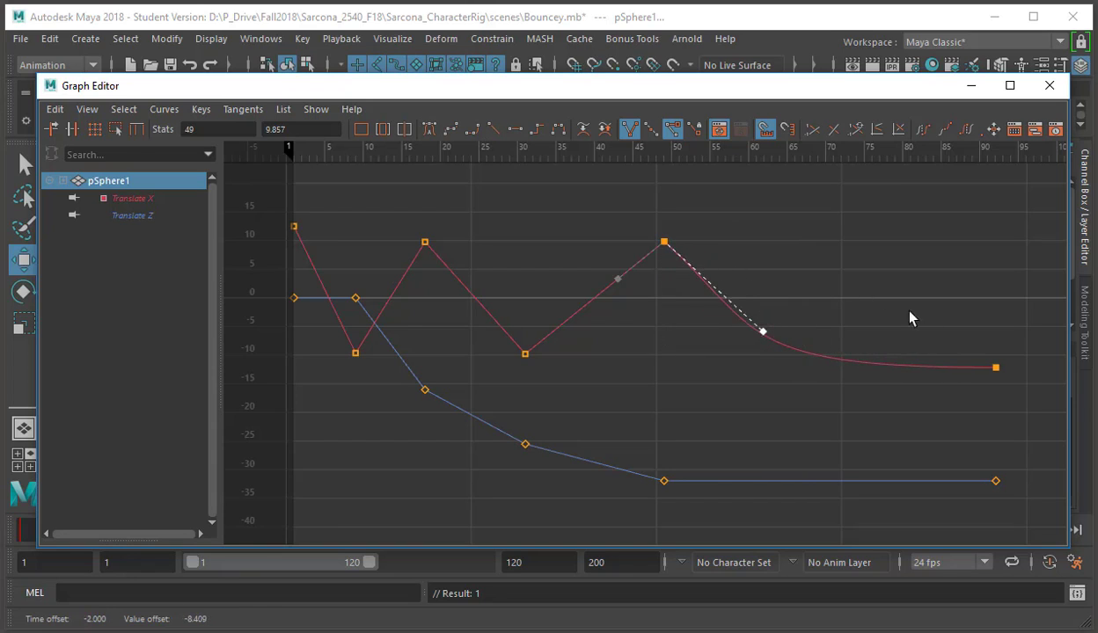
Step: Shorten the final Translate X key's in-tangent handle by about 11 frames, and close the Graph Editor
{"action": "left_click", "coordinate": [996, 368]}
{"action": "left_click", "coordinate": [736, 367]}
{"action": "middle_click_drag", "start_coordinate": [737, 400], "coordinate": [820, 396]}
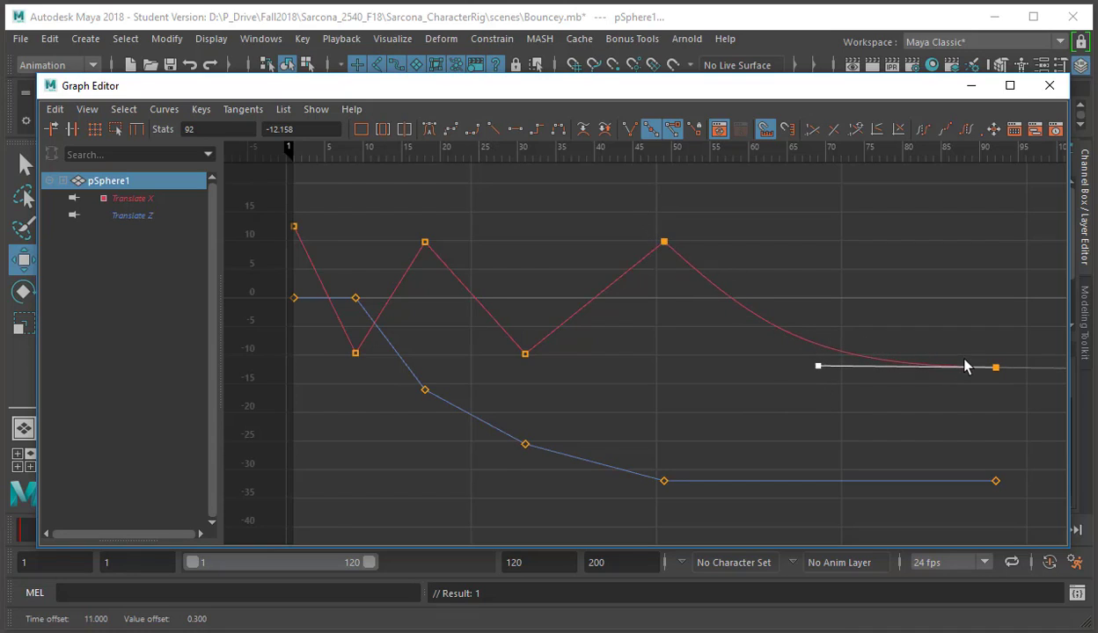
{"action": "left_click", "coordinate": [1049, 86]}
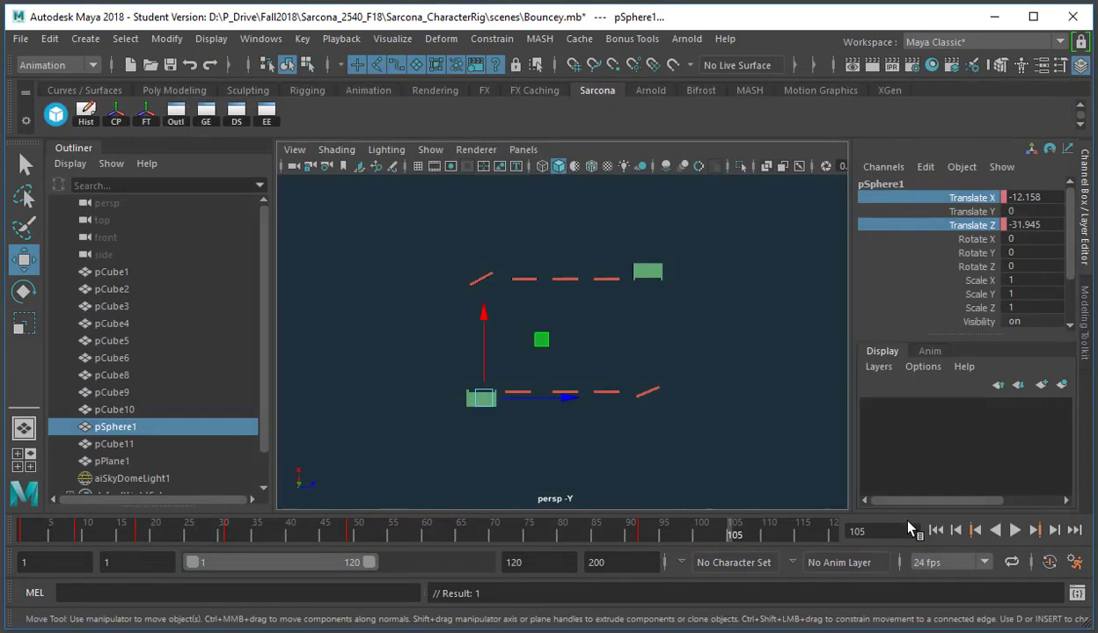
Step: Play the animation from the first frame, replay it from frame 20, and scrub through the final drop to frame 63
{"action": "left_click", "coordinate": [934, 530]}
{"action": "left_click", "coordinate": [1014, 530]}
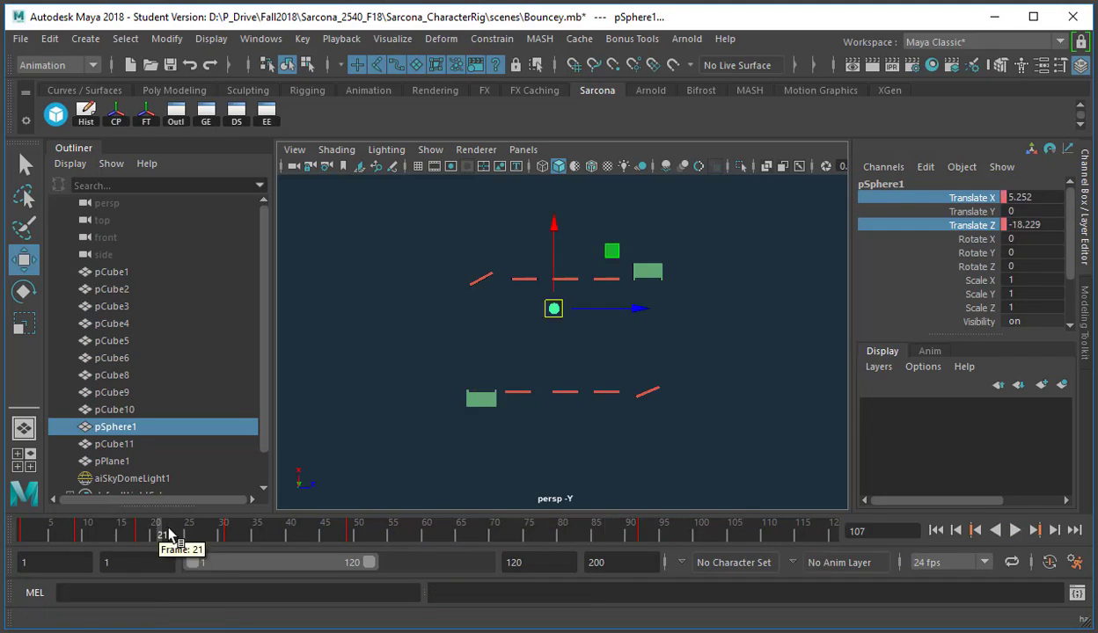
{"action": "left_click_drag", "start_coordinate": [226, 535], "coordinate": [153, 532]}
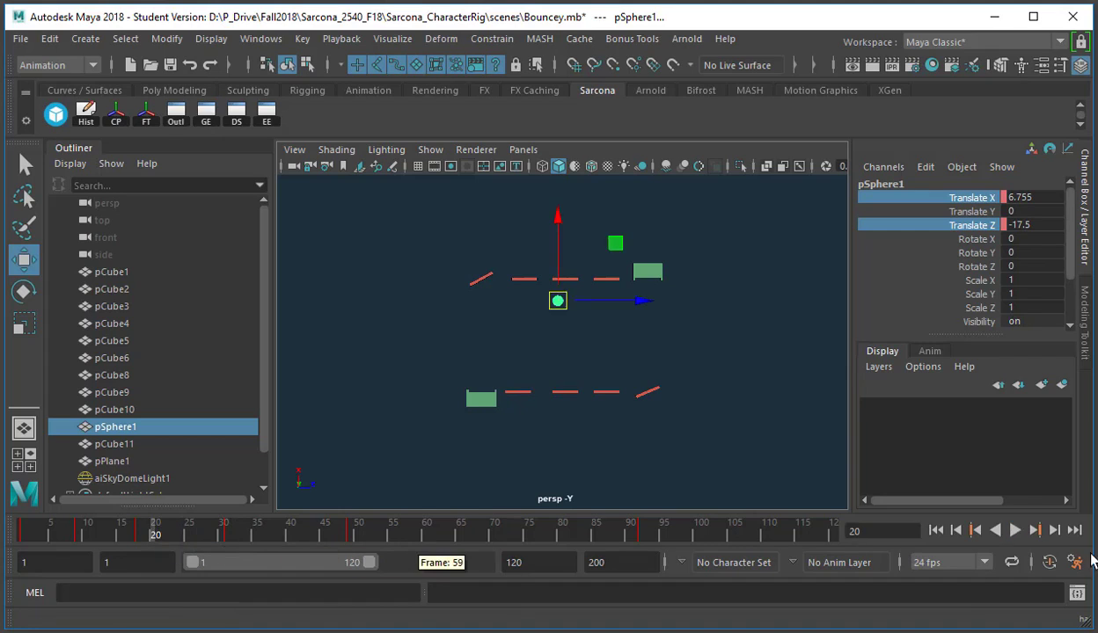
{"action": "left_click", "coordinate": [1015, 530]}
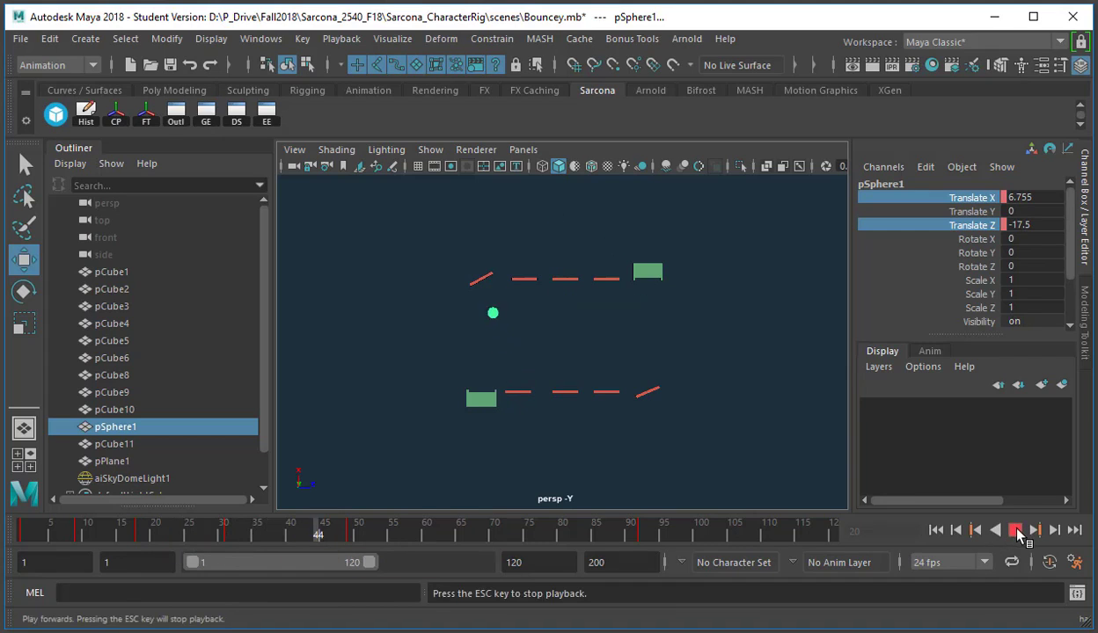
{"action": "left_click", "coordinate": [1015, 530]}
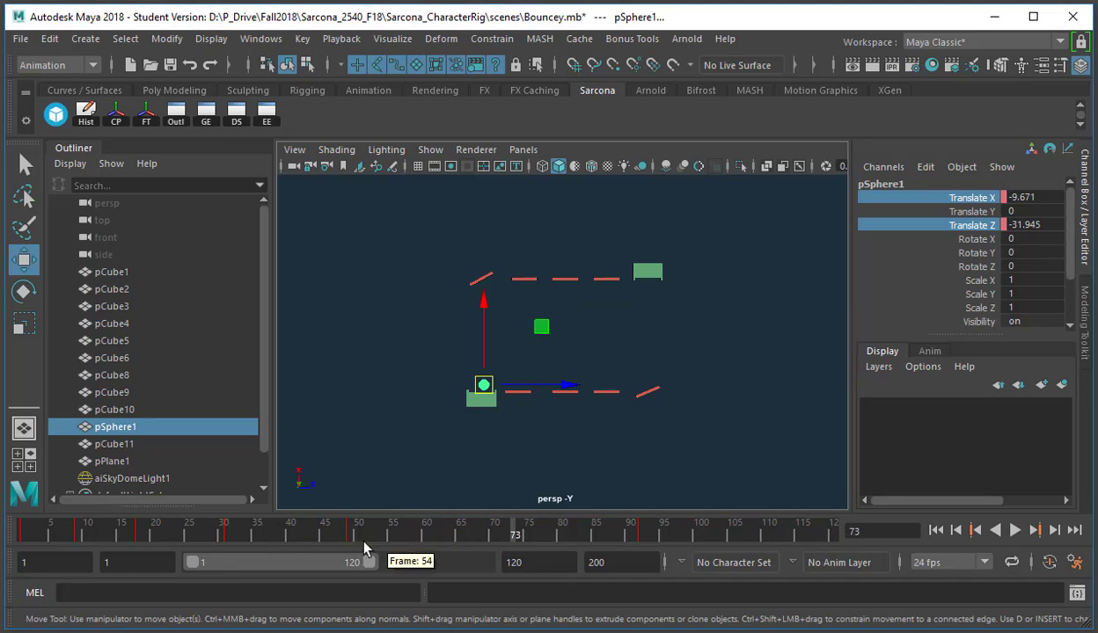
{"action": "left_click_drag", "start_coordinate": [365, 539], "coordinate": [445, 538]}
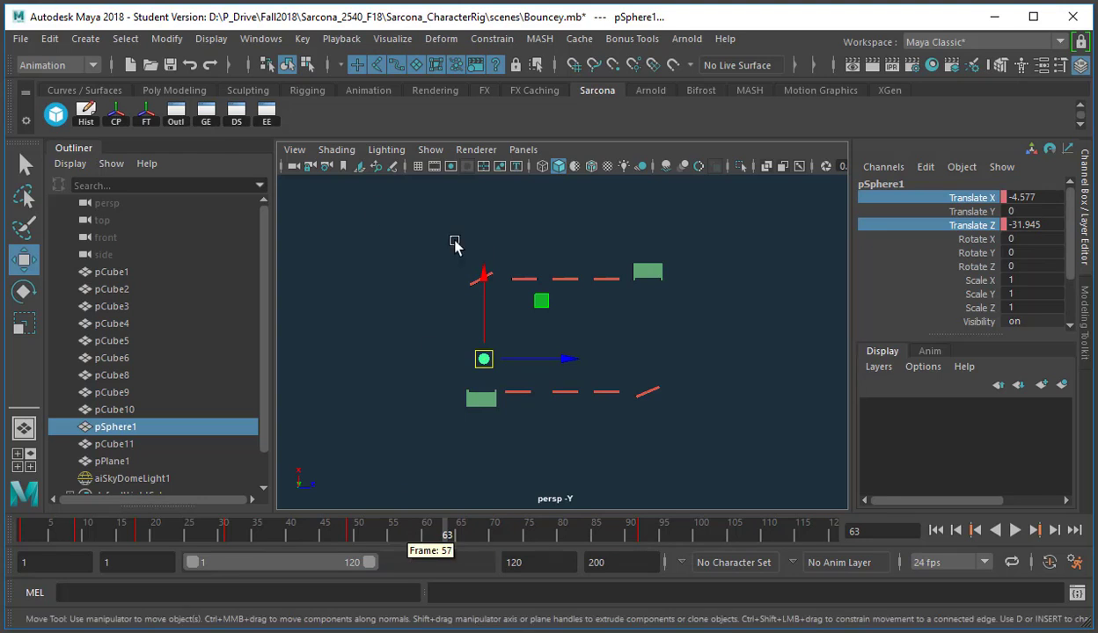
Step: In the Dope Sheet, move the ball's final key 18 frames later to frame 110, and close the Dope Sheet
{"action": "left_click", "coordinate": [236, 115]}
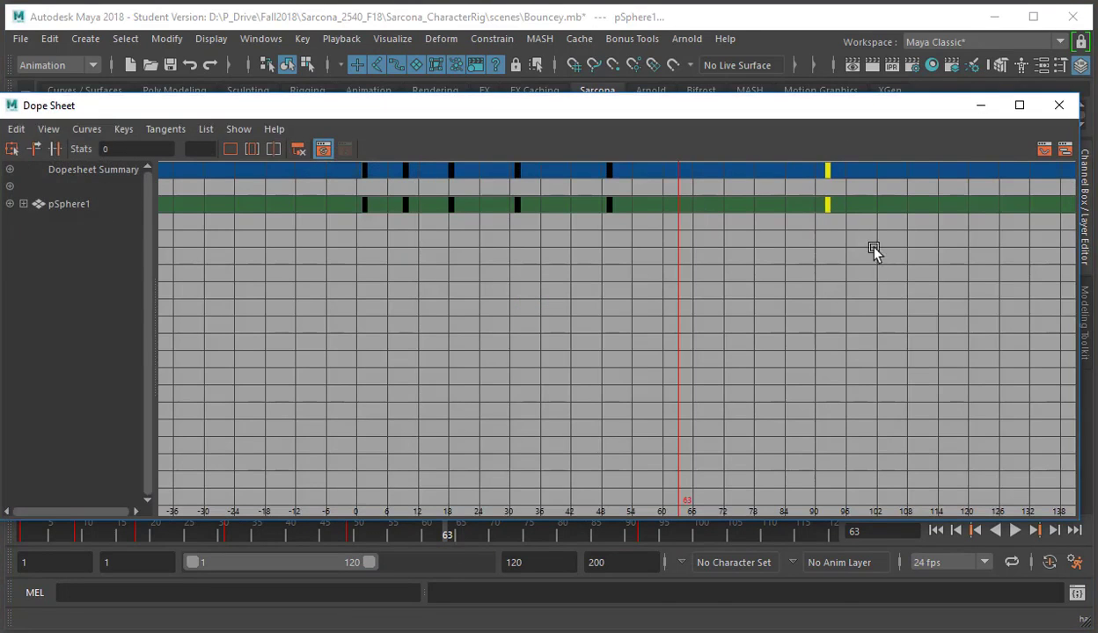
{"action": "middle_click_drag", "start_coordinate": [745, 255], "coordinate": [848, 274]}
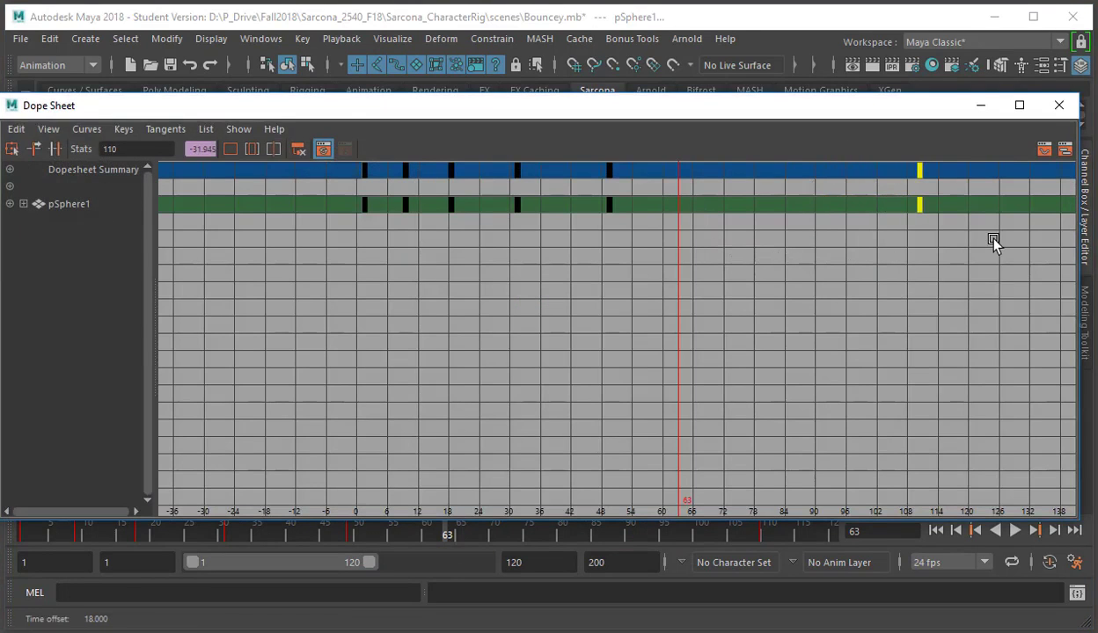
{"action": "left_click", "coordinate": [1059, 105]}
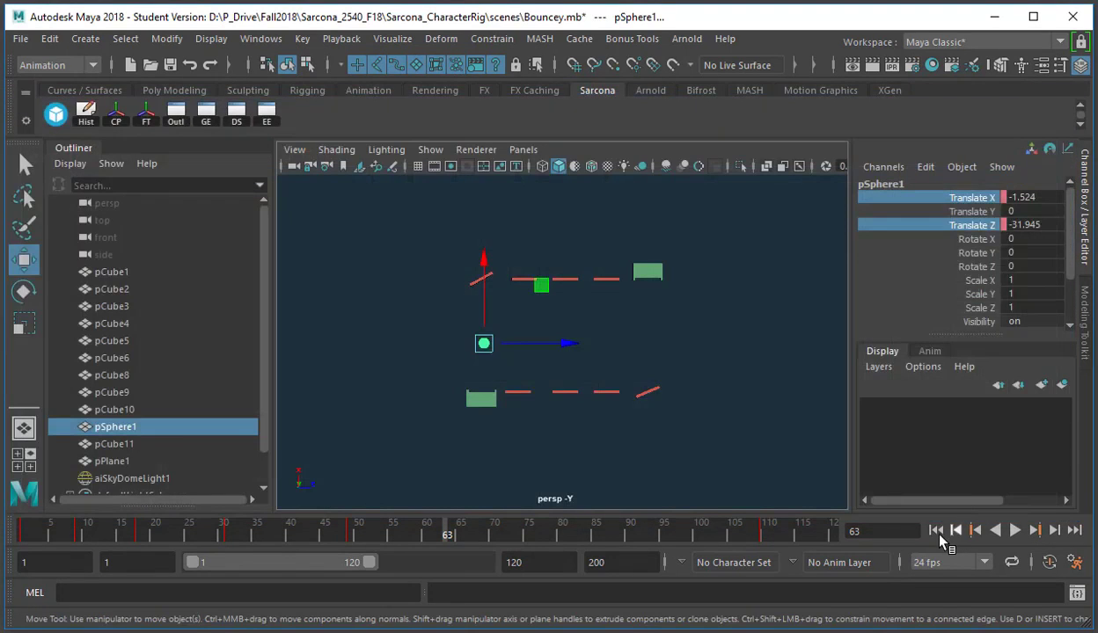
Step: Play the retimed animation from the first frame and stop it at frame 58 during the ball's final drop
{"action": "left_click", "coordinate": [936, 530]}
{"action": "left_click", "coordinate": [1013, 534]}
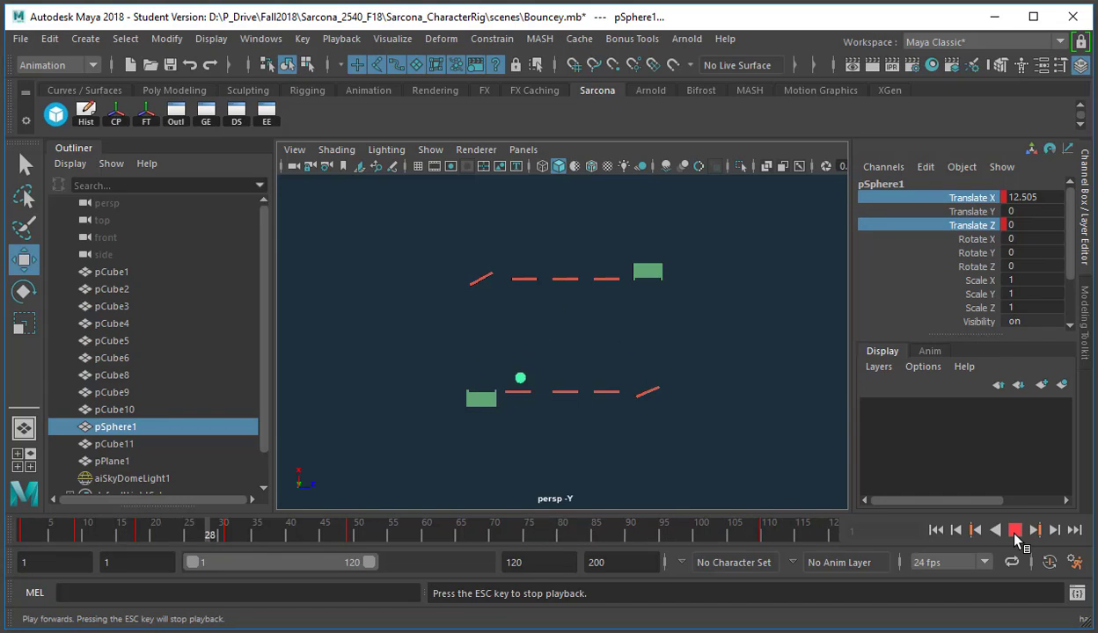
{"action": "left_click", "coordinate": [1014, 532]}
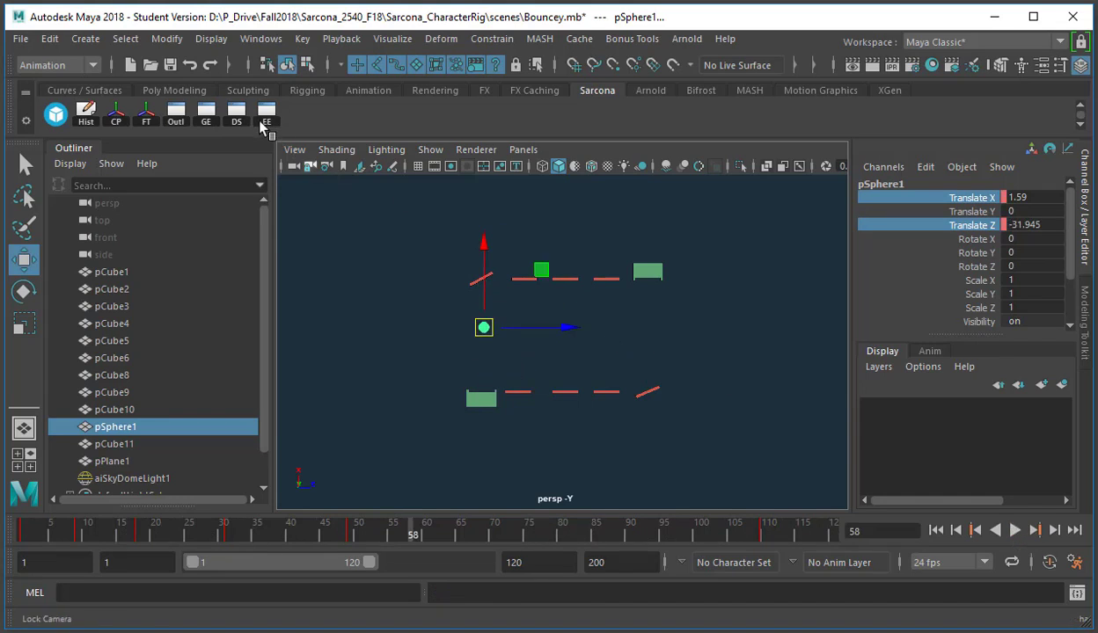
{"action": "left_click", "coordinate": [237, 115]}
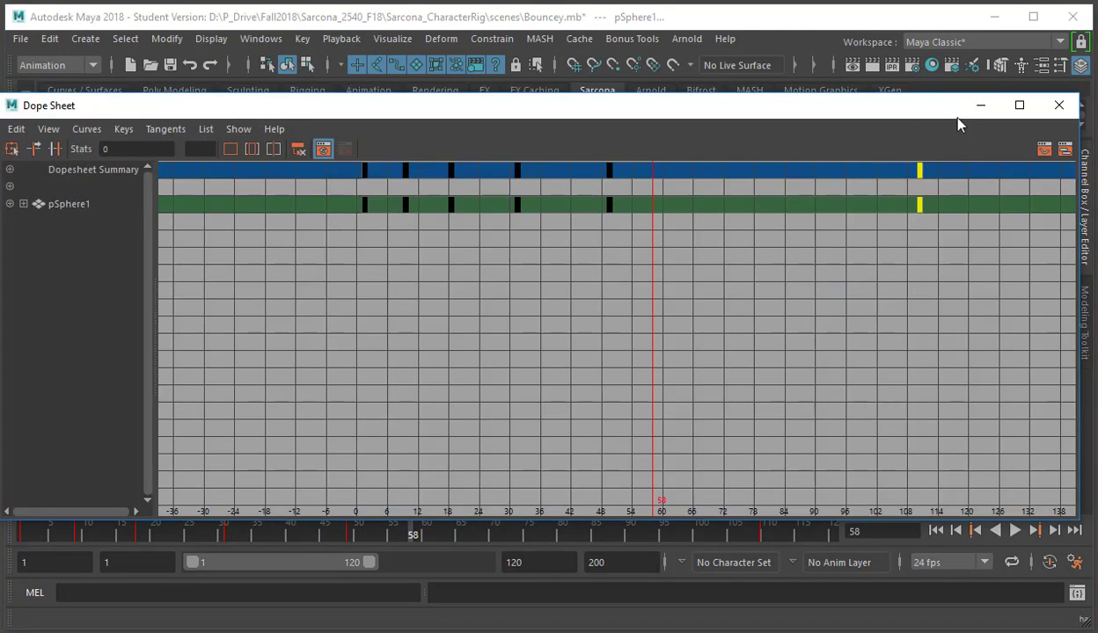
{"action": "left_click", "coordinate": [1059, 104]}
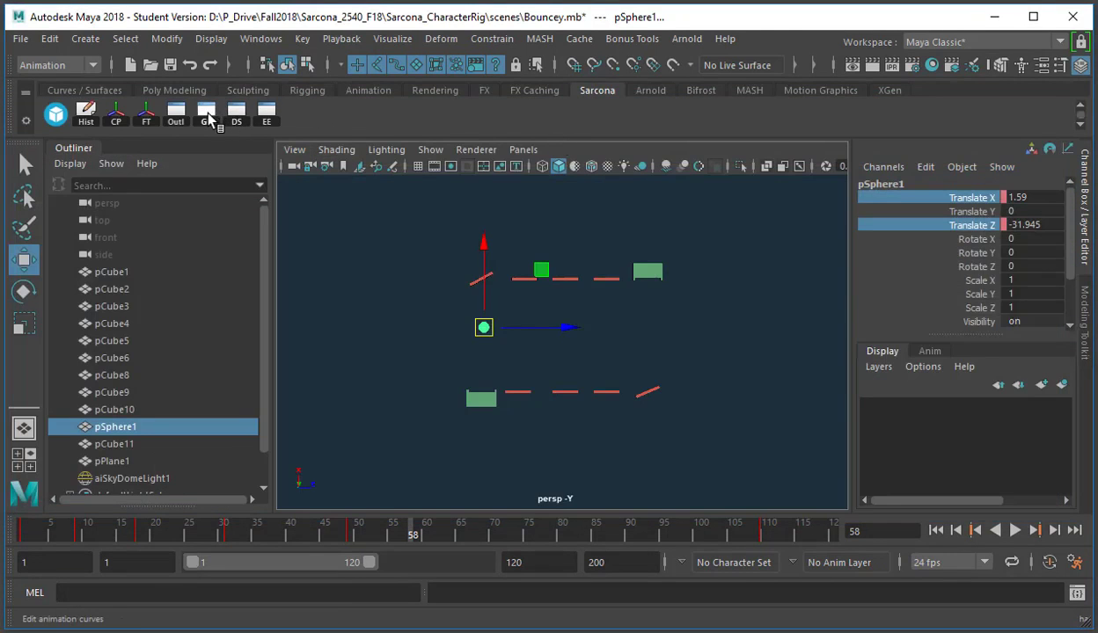
Step: Open the Graph Editor and try free and constrained moves of the Translate X key at frame 49, undoing them
{"action": "left_click", "coordinate": [208, 116]}
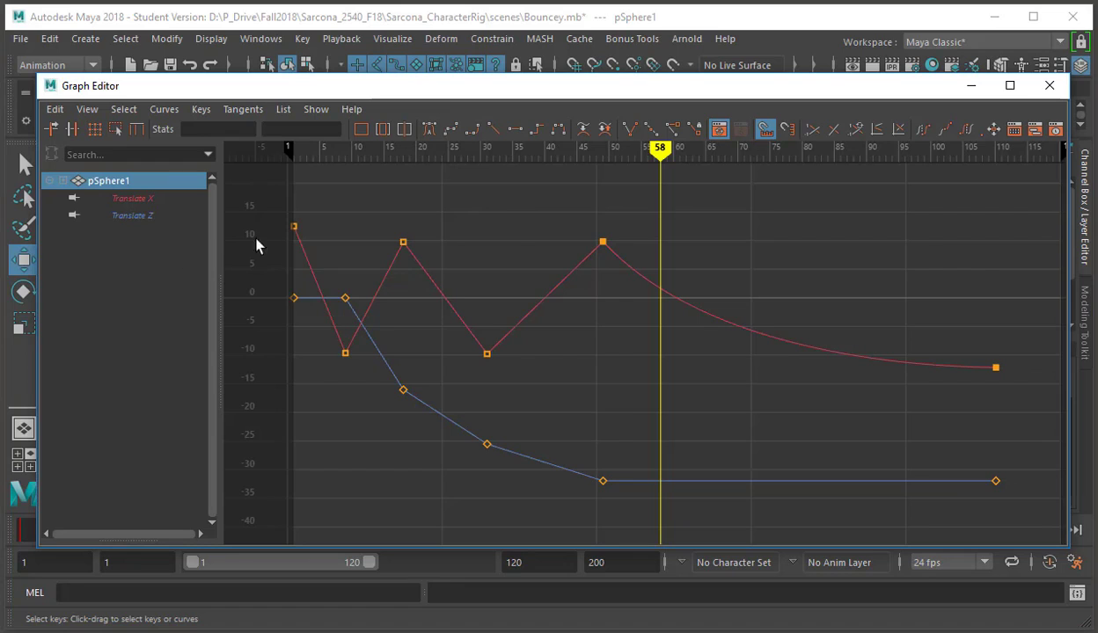
{"action": "left_click_drag", "start_coordinate": [585, 227], "coordinate": [651, 317]}
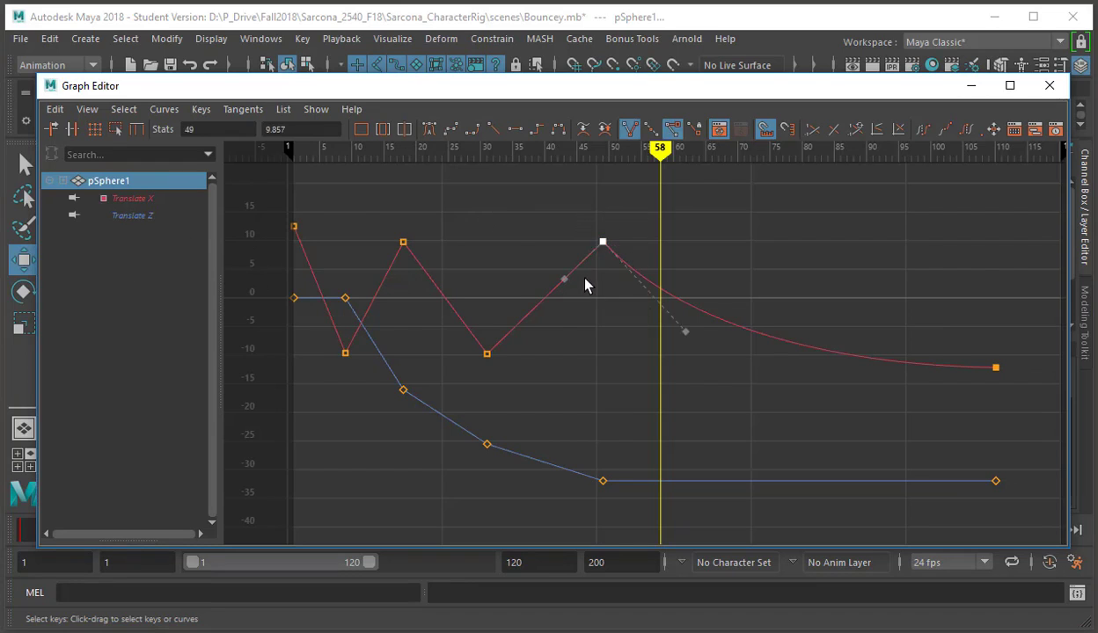
{"action": "middle_click_drag", "start_coordinate": [703, 380], "coordinate": [590, 262]}
{"action": "key", "text": "ctrl+z"}
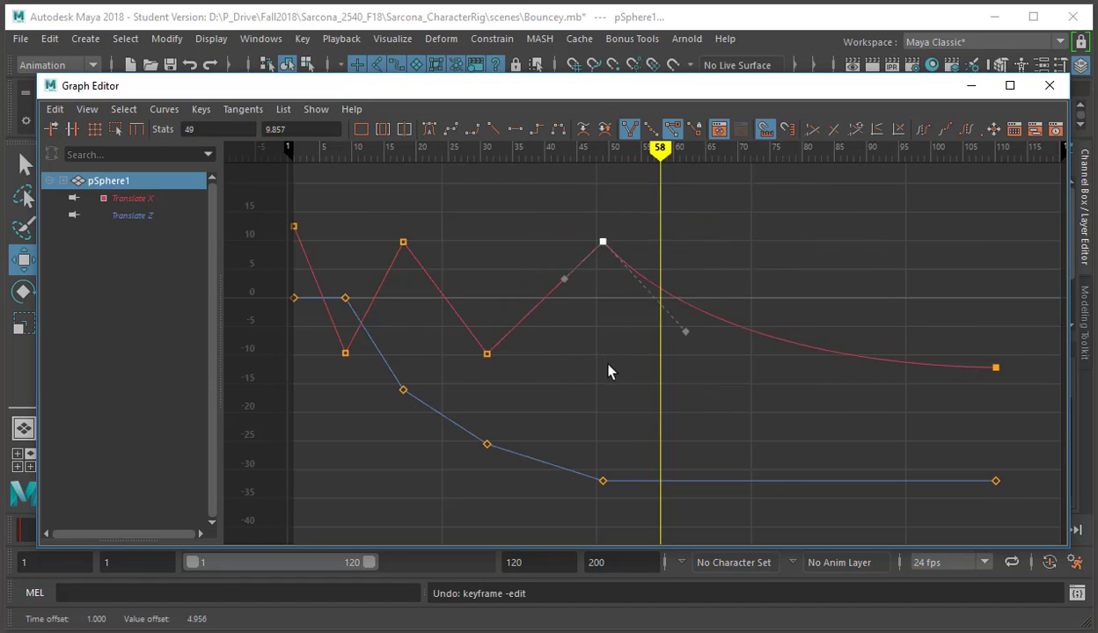
{"action": "middle_click_drag", "start_coordinate": [616, 216], "coordinate": [641, 243], "text": "shift"}
{"action": "key", "text": "ctrl+z"}
{"action": "mouse_move", "coordinate": [660, 331]}
{"action": "middle_mouse_down", "text": "shift"}
{"action": "mouse_move", "coordinate": [790, 325]}
{"action": "mouse_move", "coordinate": [764, 319]}
{"action": "mouse_move", "coordinate": [671, 337]}
{"action": "middle_mouse_up", "text": "shift"}
Step: Try moving the Translate Z key at frame 49, restore it, and clear the key selection
{"action": "left_click_drag", "start_coordinate": [587, 319], "coordinate": [583, 299]}
{"action": "middle_click_drag", "start_coordinate": [582, 299], "coordinate": [620, 478]}
{"action": "left_click_drag", "start_coordinate": [572, 436], "coordinate": [671, 532]}
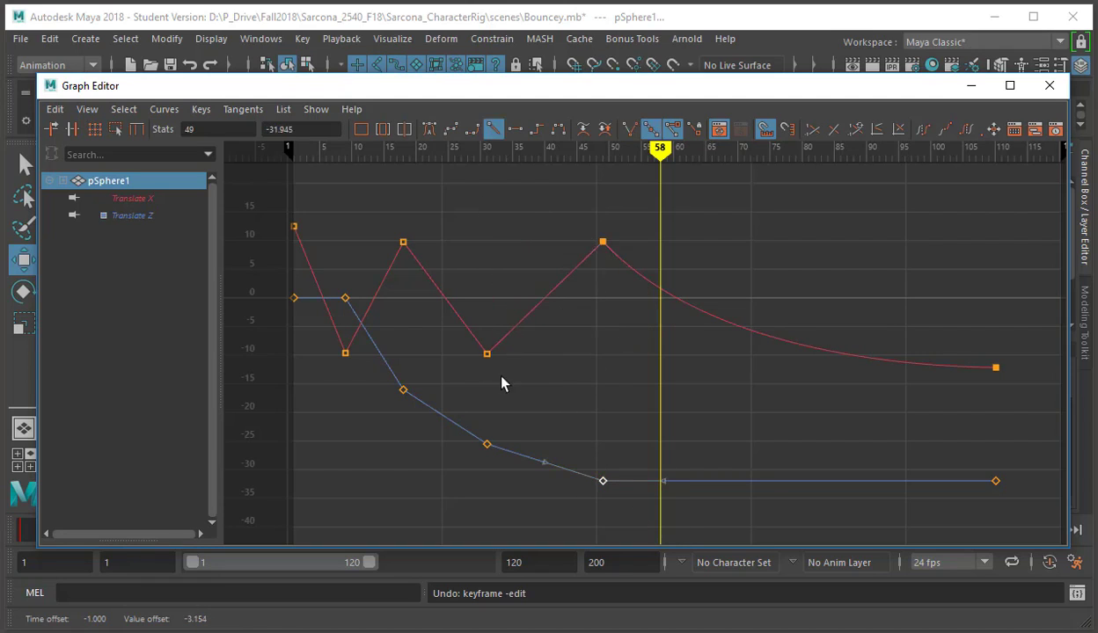
{"action": "left_click", "coordinate": [613, 411]}
{"action": "middle_click_drag", "start_coordinate": [577, 360], "coordinate": [565, 352], "text": "alt+shift"}
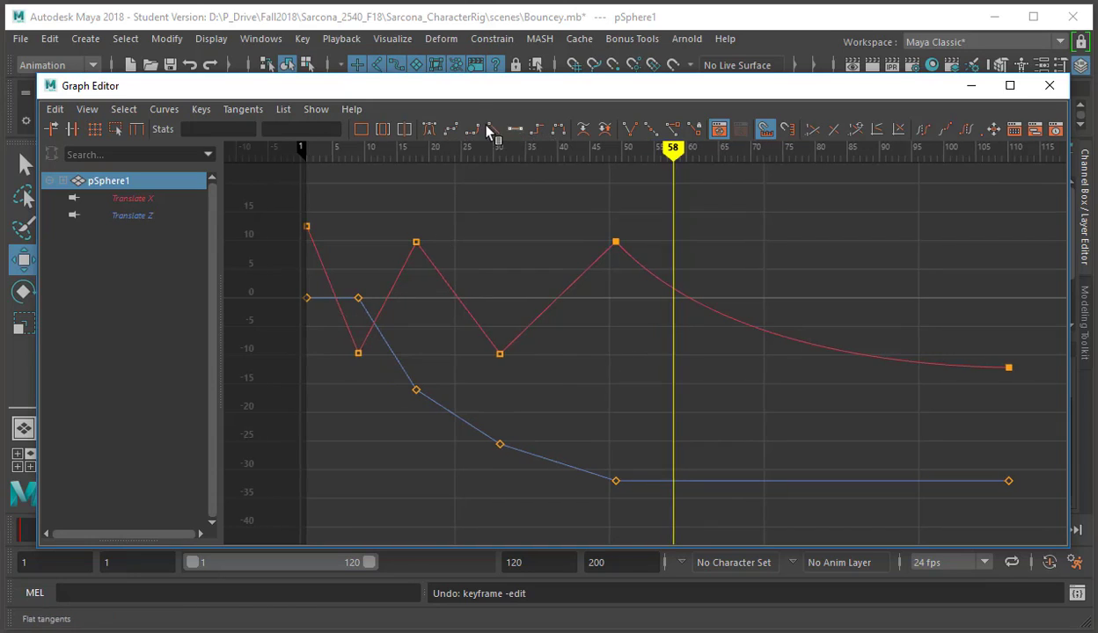
Step: Apply auto and then spline tangents to the whole Translate X curve, and examine the spline tangent at frame 9
{"action": "left_click", "coordinate": [574, 274]}
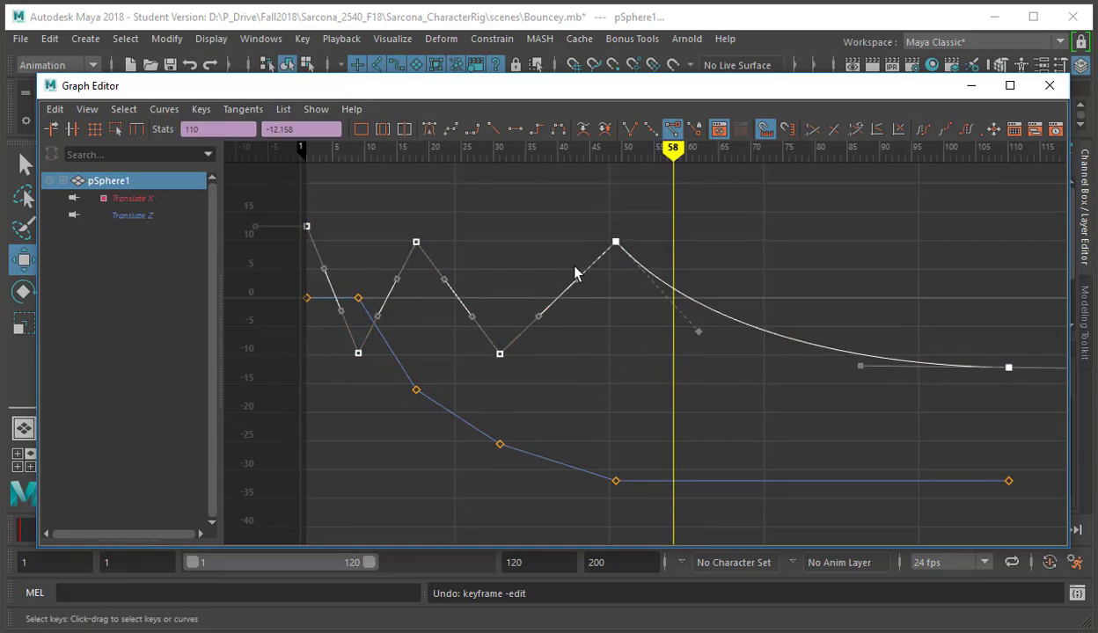
{"action": "left_click", "coordinate": [427, 130]}
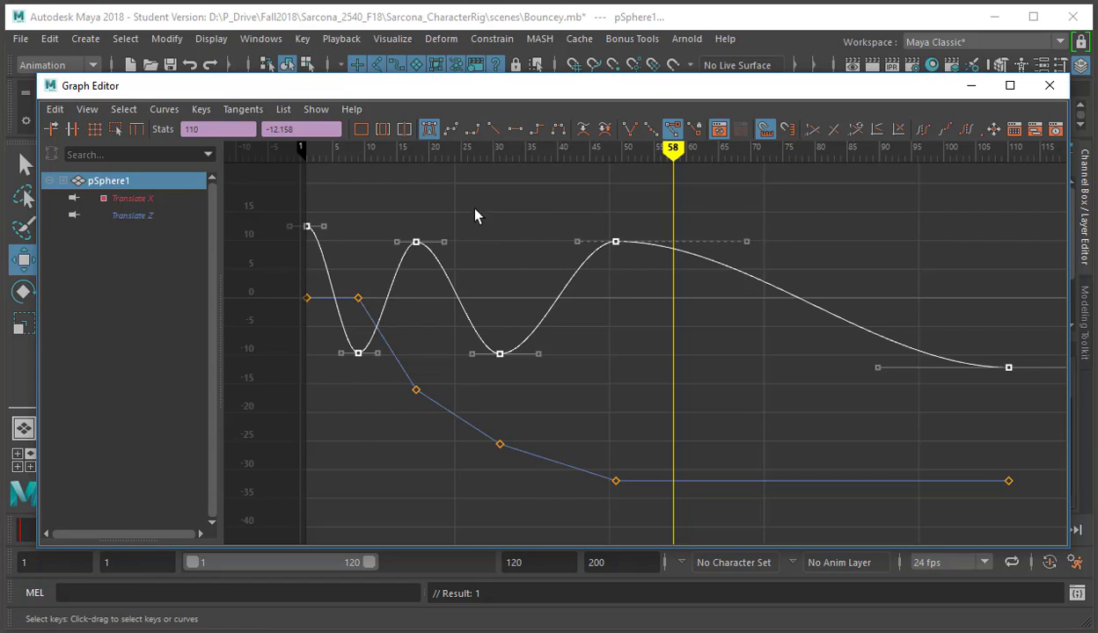
{"action": "left_click", "coordinate": [450, 130]}
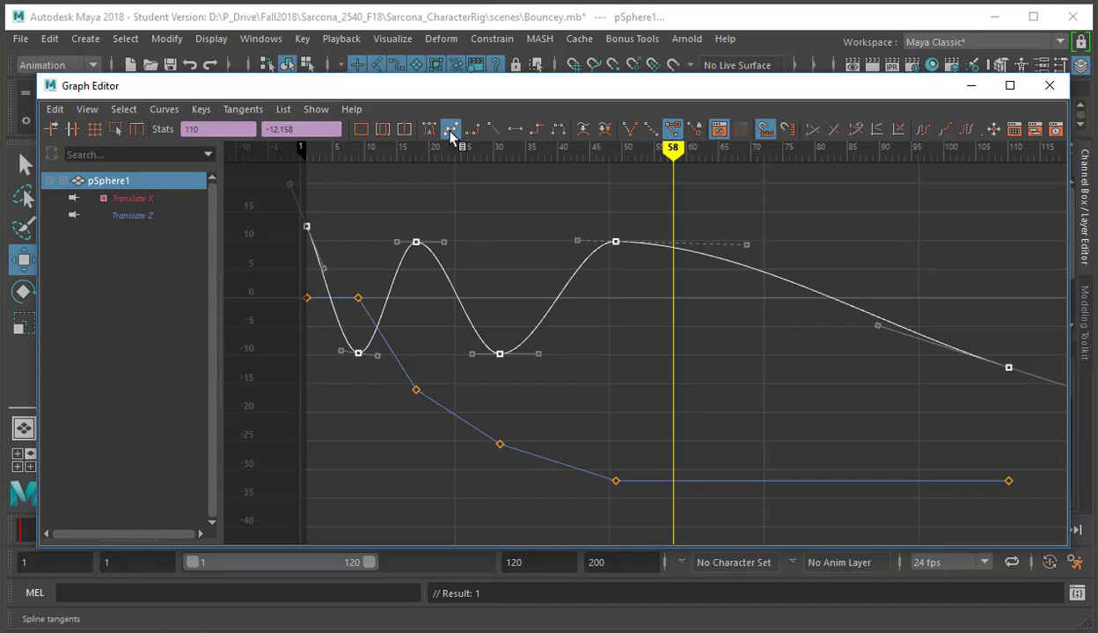
{"action": "scroll", "coordinate": [366, 414], "scroll_direction": "up", "scroll_amount": 3}
{"action": "middle_click_drag", "start_coordinate": [528, 385], "coordinate": [946, 425], "text": "alt"}
{"action": "scroll", "coordinate": [531, 417], "scroll_direction": "up", "scroll_amount": 3}
{"action": "middle_click_drag", "start_coordinate": [518, 436], "coordinate": [645, 304], "text": "alt"}
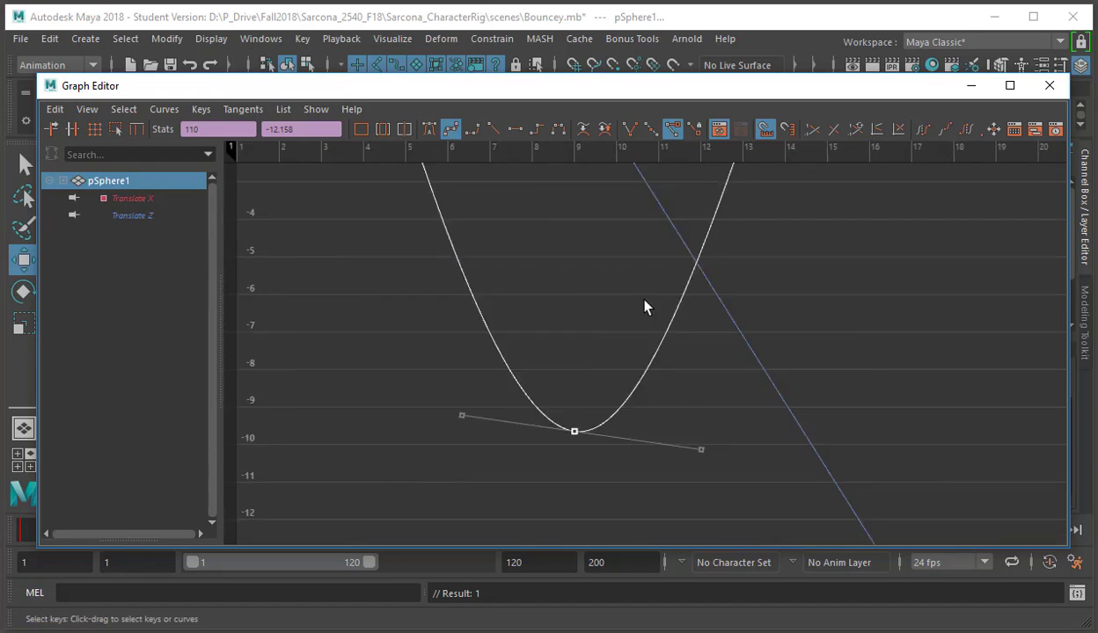
{"action": "scroll", "coordinate": [586, 374], "scroll_direction": "up", "scroll_amount": 2}
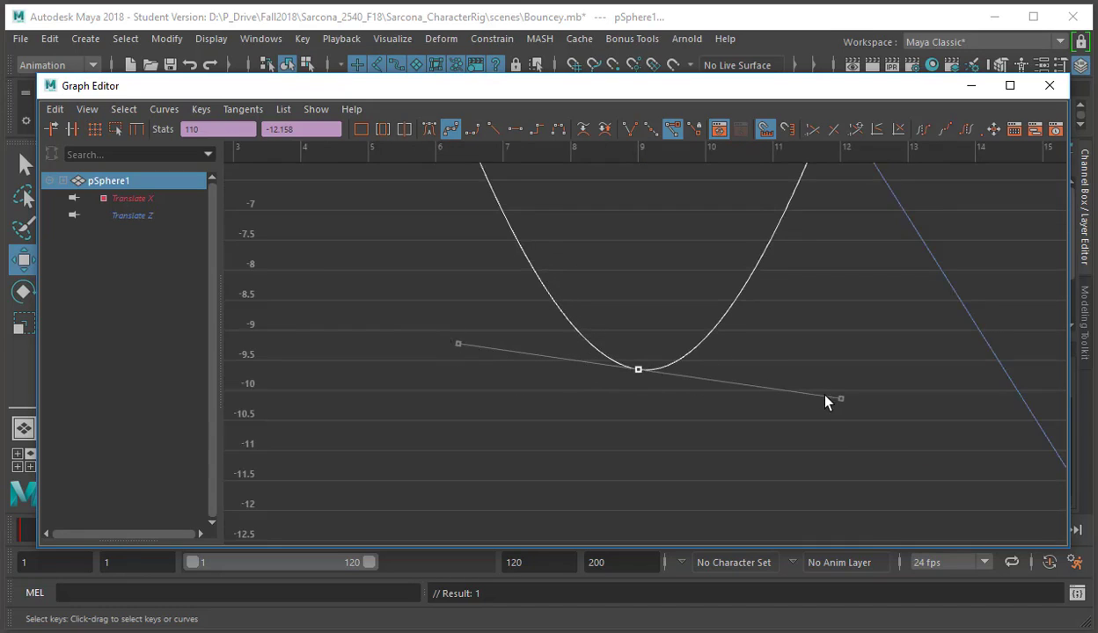
Step: Adjust the Translate X tangent handle at frame 9 slightly, and apply clamped tangents to the whole curve
{"action": "left_click", "coordinate": [458, 345]}
{"action": "mouse_move", "coordinate": [493, 362]}
{"action": "middle_mouse_down"}
{"action": "mouse_move", "coordinate": [492, 391]}
{"action": "mouse_move", "coordinate": [503, 352]}
{"action": "middle_mouse_up"}
{"action": "key", "text": "a"}
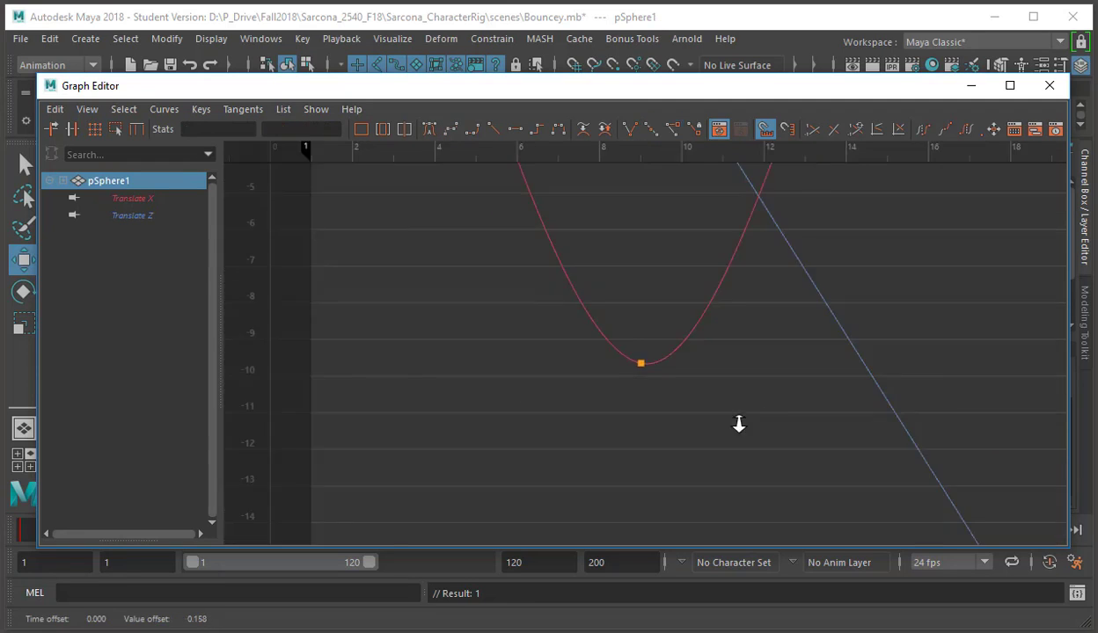
{"action": "left_click_drag", "start_coordinate": [728, 348], "coordinate": [699, 338]}
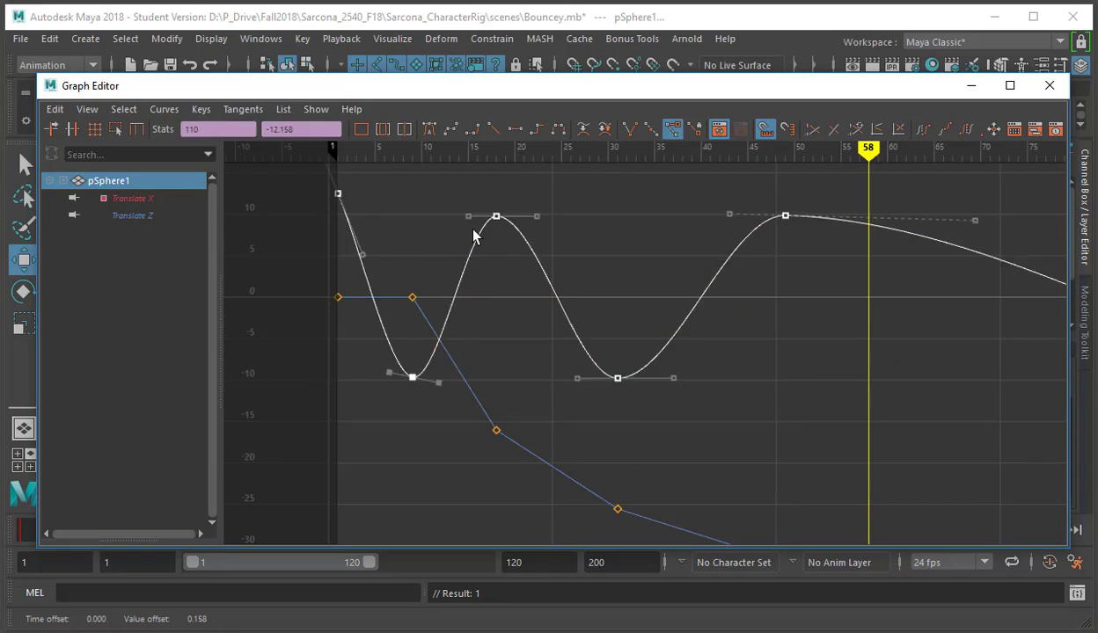
{"action": "left_click", "coordinate": [472, 130]}
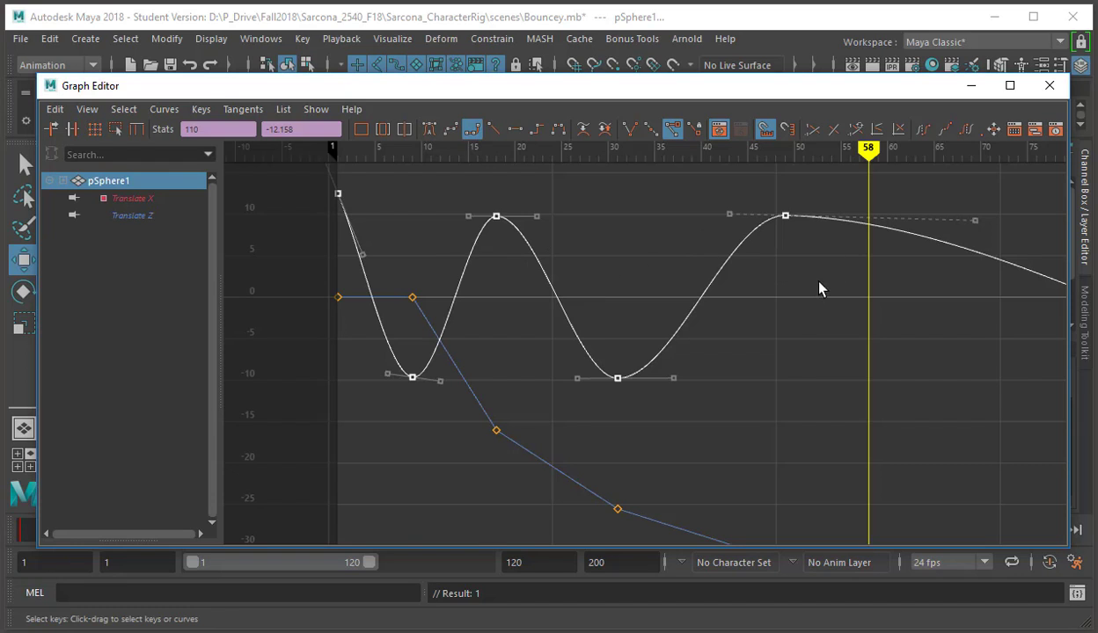
Step: Move the Graph Editor aside and hold the ball's frame 18 position by keying Translate X and Translate Z at frame 23
{"action": "middle_click_drag", "start_coordinate": [818, 289], "coordinate": [657, 312], "text": "alt"}
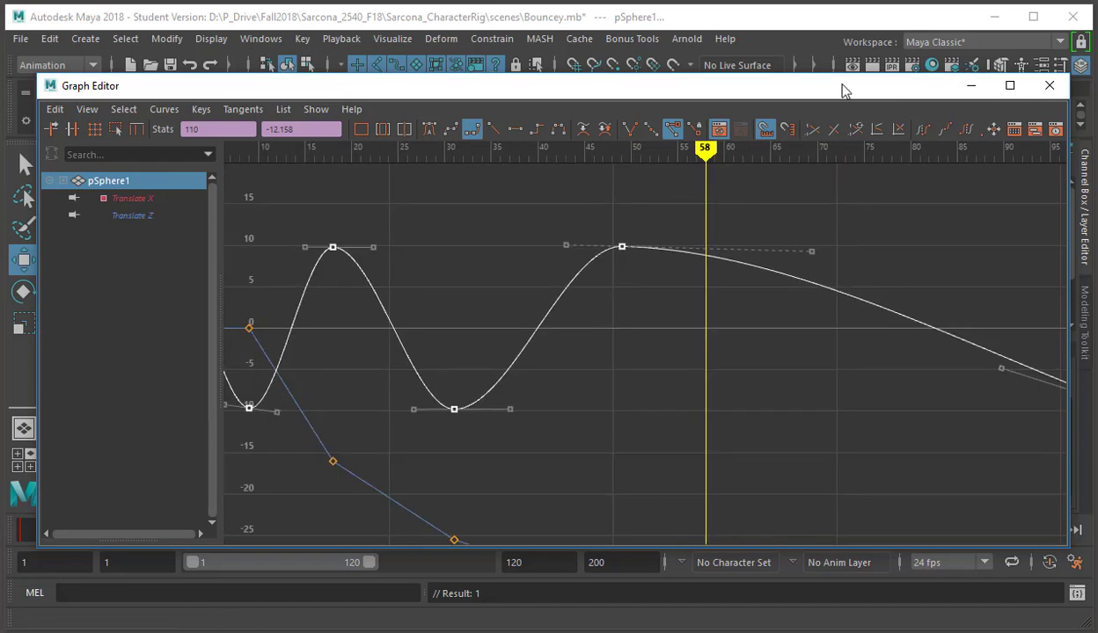
{"action": "left_click_drag", "start_coordinate": [616, 85], "coordinate": [1097, 111]}
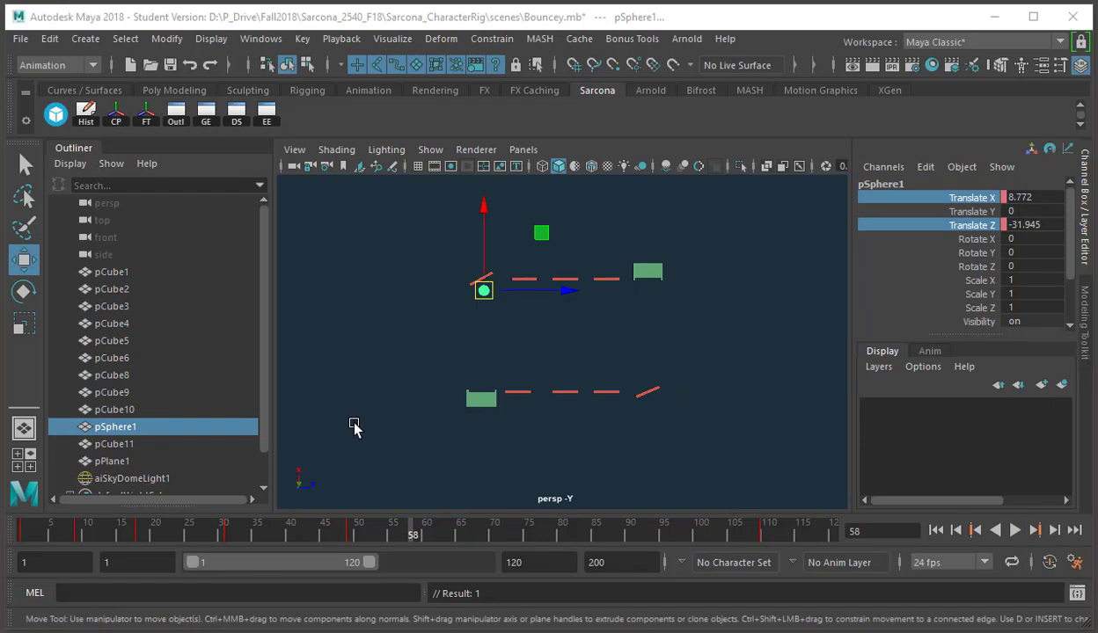
{"action": "mouse_move", "coordinate": [417, 533]}
{"action": "left_mouse_down"}
{"action": "mouse_move", "coordinate": [444, 533]}
{"action": "mouse_move", "coordinate": [118, 535]}
{"action": "mouse_move", "coordinate": [179, 552]}
{"action": "mouse_move", "coordinate": [172, 534]}
{"action": "mouse_move", "coordinate": [157, 540]}
{"action": "mouse_move", "coordinate": [188, 550]}
{"action": "mouse_move", "coordinate": [137, 540]}
{"action": "mouse_move", "coordinate": [175, 541]}
{"action": "left_mouse_up"}
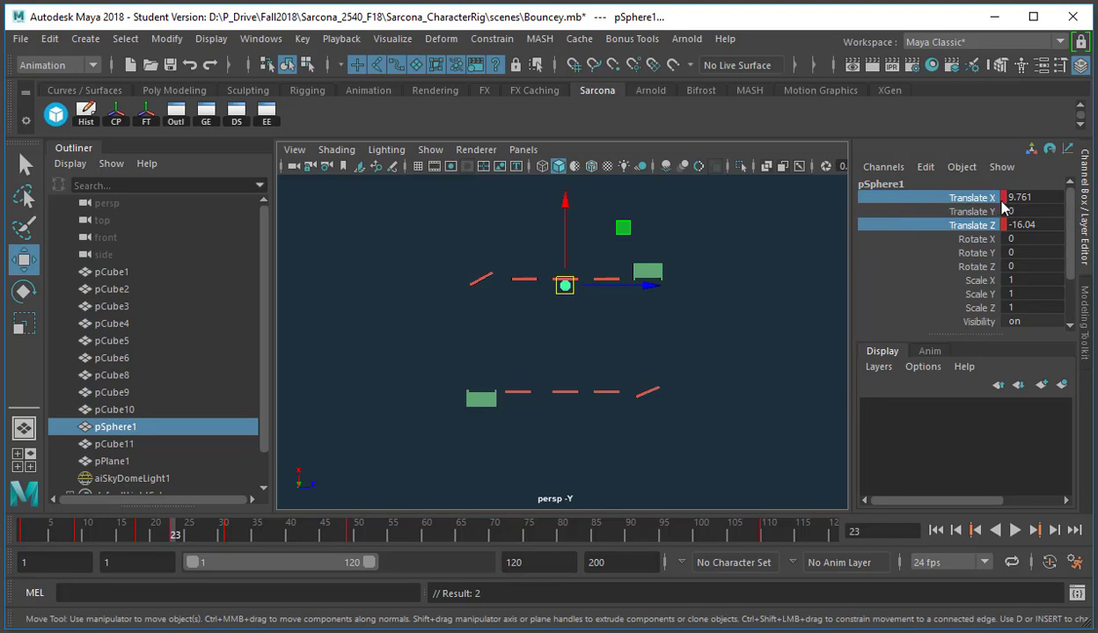
Step: Bring the Graph Editor back into view, select the whole Translate X curve, and undo the trial move of its keys
{"action": "left_click_drag", "start_coordinate": [1096, 115], "coordinate": [343, 92]}
{"action": "left_click", "coordinate": [332, 250]}
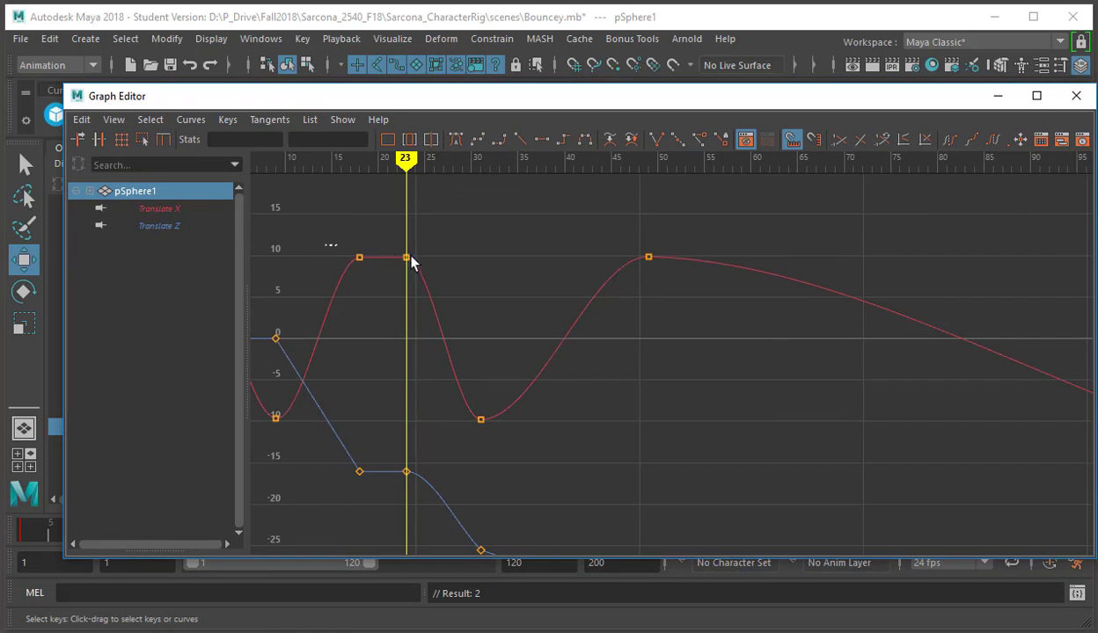
{"action": "left_click_drag", "start_coordinate": [411, 263], "coordinate": [318, 244]}
{"action": "left_click", "coordinate": [456, 277]}
{"action": "left_click_drag", "start_coordinate": [455, 278], "coordinate": [394, 339]}
{"action": "middle_click_drag", "start_coordinate": [571, 327], "coordinate": [498, 226]}
{"action": "key", "text": "ctrl+z"}
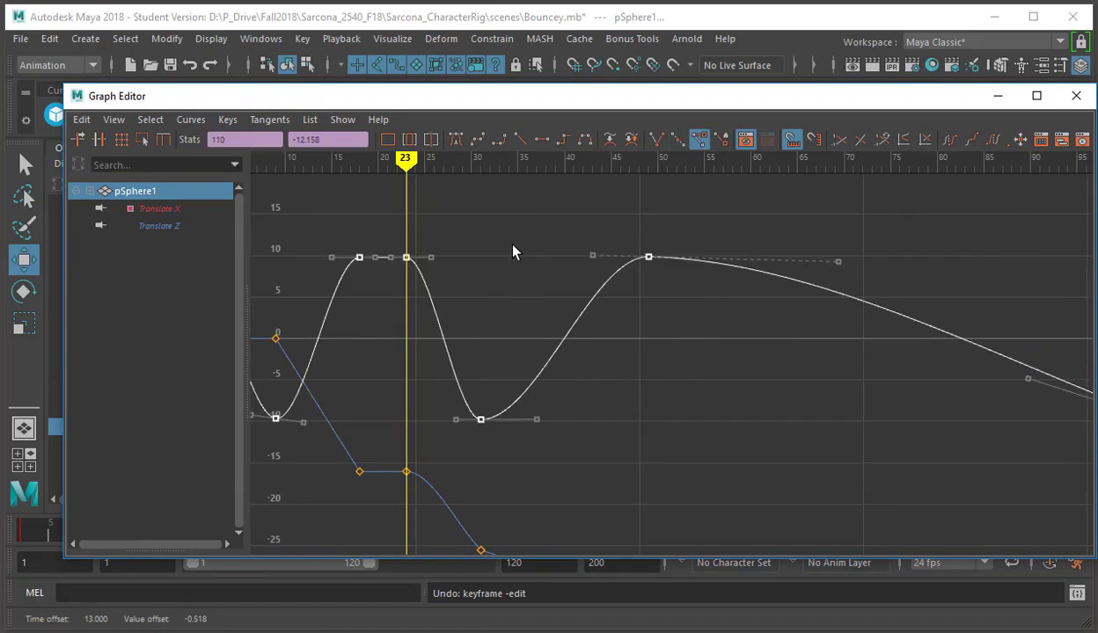
{"action": "middle_click_drag", "start_coordinate": [483, 299], "coordinate": [567, 297], "text": "alt"}
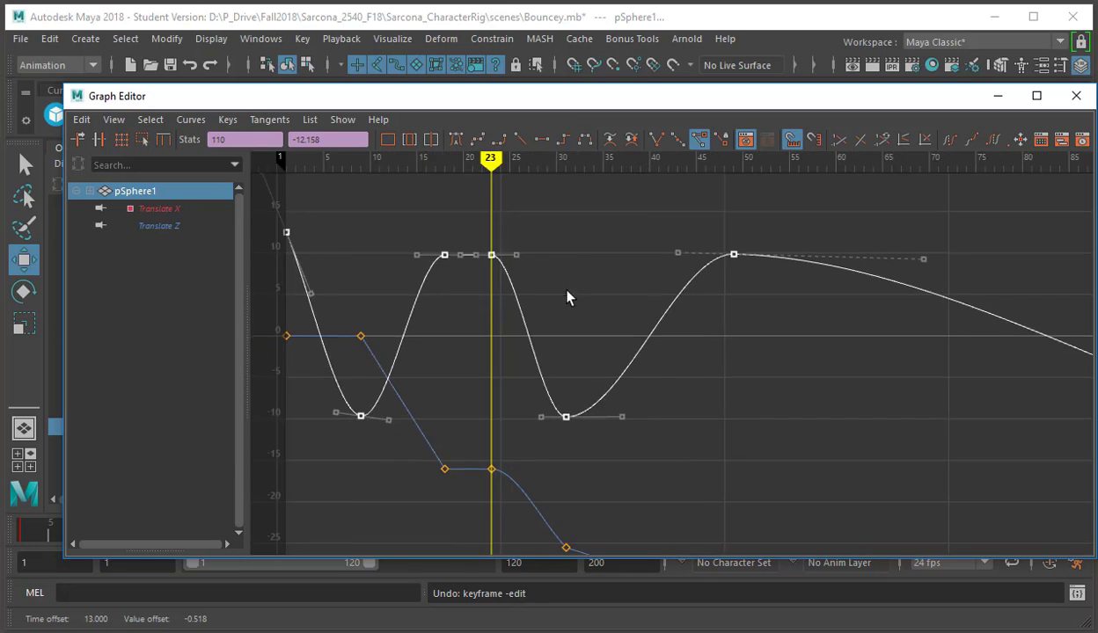
Step: Apply spline, clamped, linear, flat, stepped, and plateau tangents in turn to the whole Translate X curve
{"action": "left_click", "coordinate": [477, 139]}
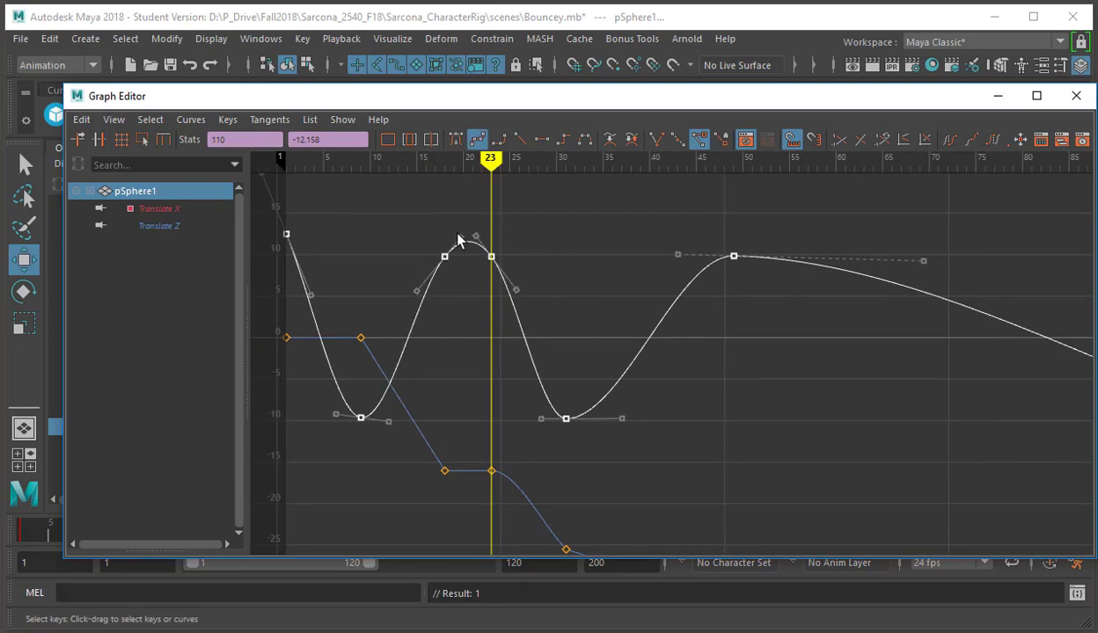
{"action": "left_click", "coordinate": [499, 141]}
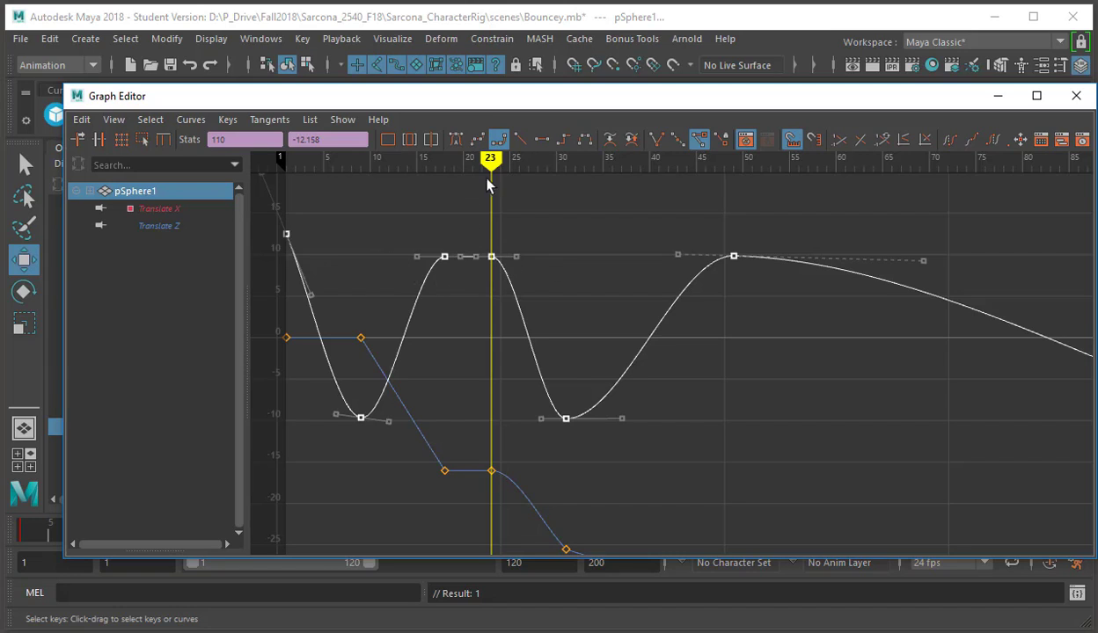
{"action": "left_click", "coordinate": [519, 139]}
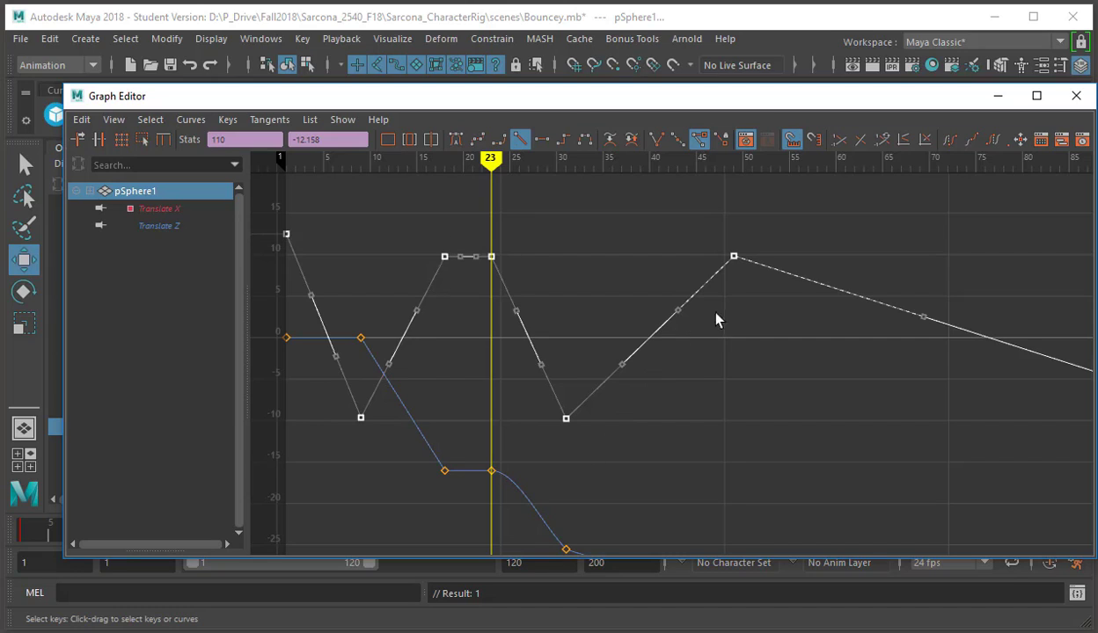
{"action": "left_click", "coordinate": [544, 139]}
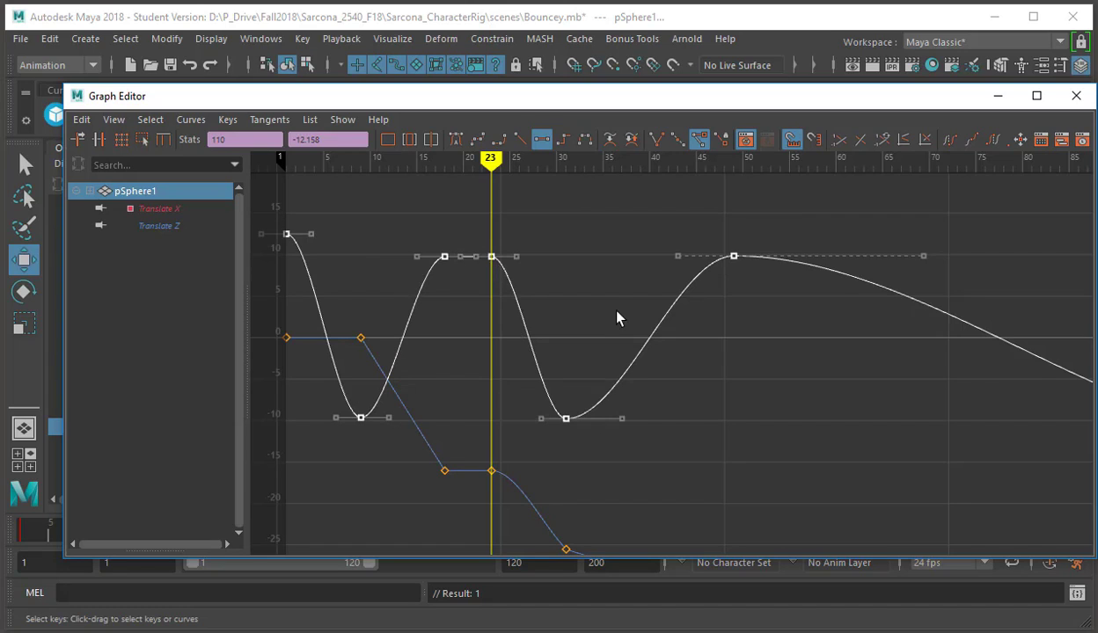
{"action": "left_click", "coordinate": [568, 142]}
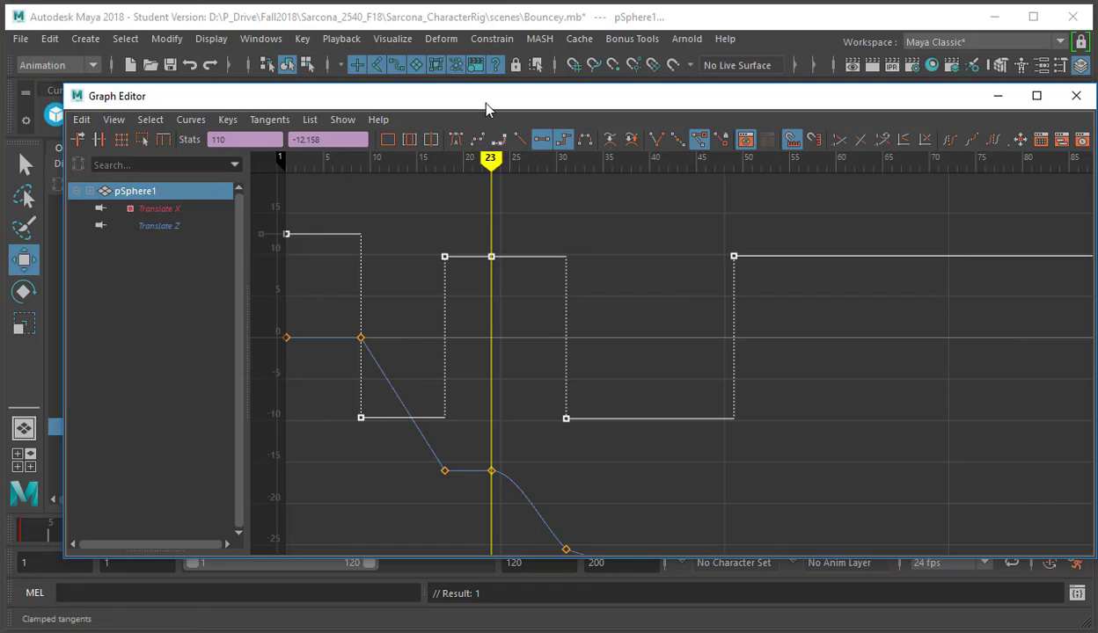
{"action": "left_click", "coordinate": [585, 141]}
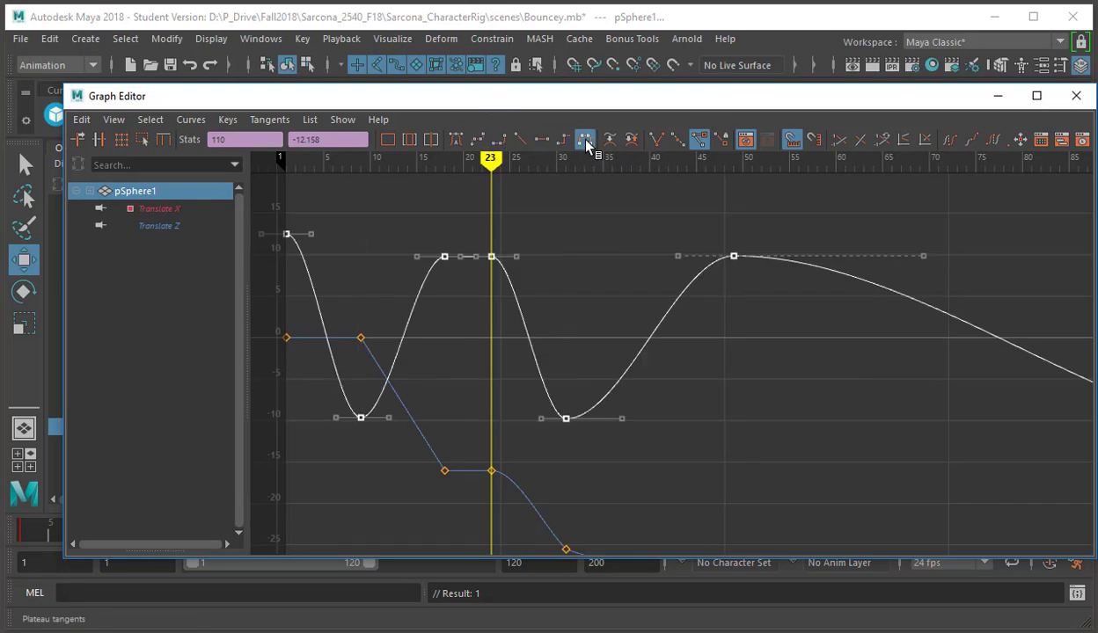
Step: Compare tangent types on the Translate X curve again, switching through flat, linear, stepped, spline, and clamped, ending on linear
{"action": "left_click", "coordinate": [541, 141]}
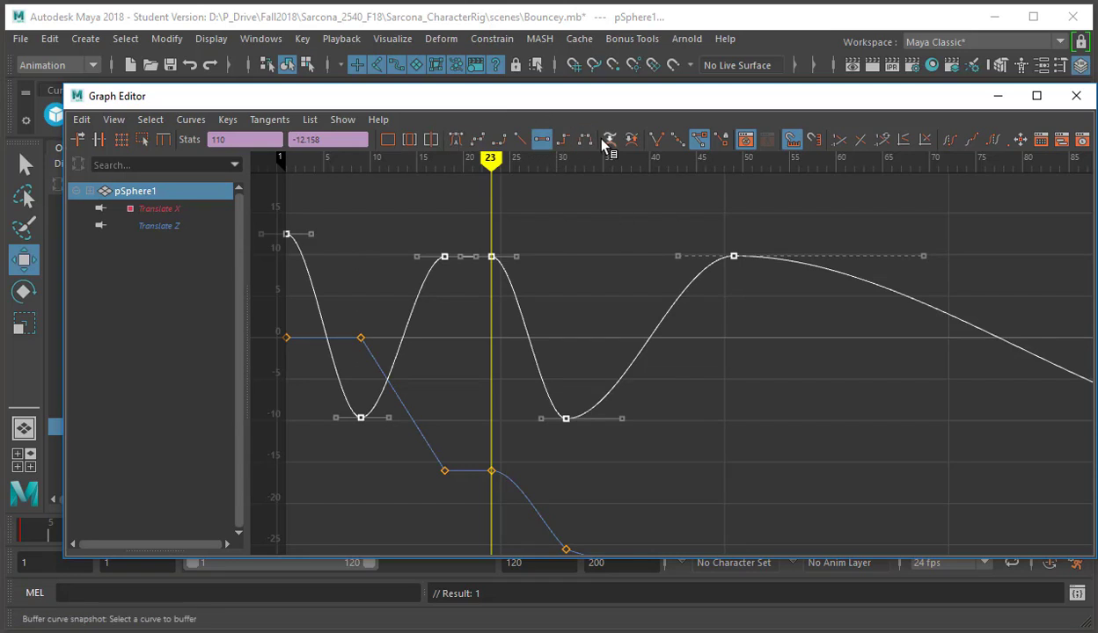
{"action": "left_click", "coordinate": [525, 146]}
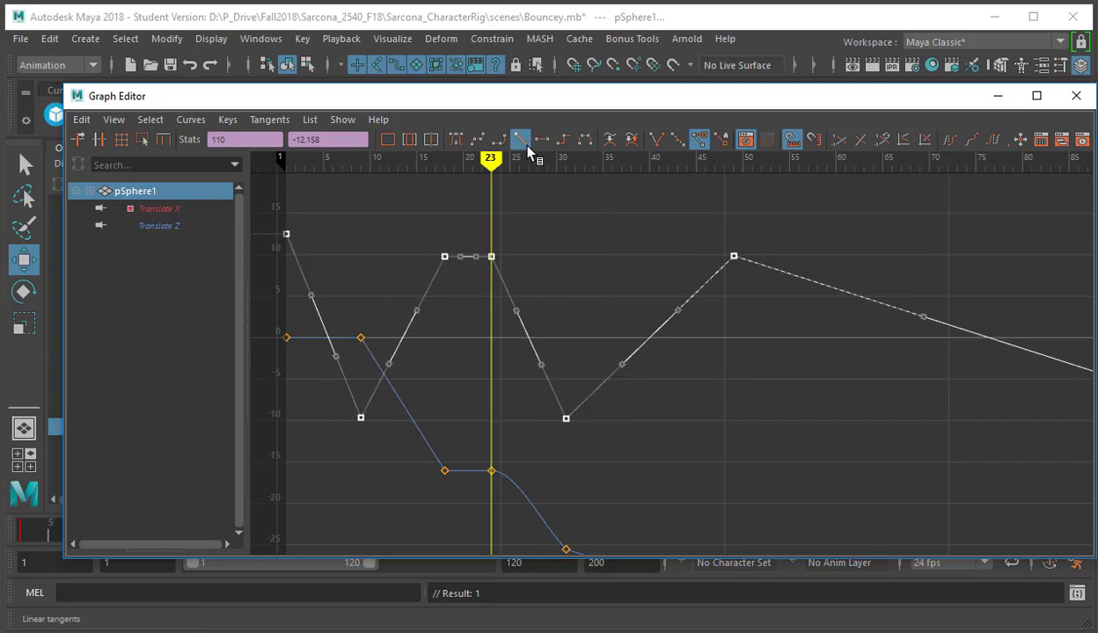
{"action": "left_click", "coordinate": [543, 143]}
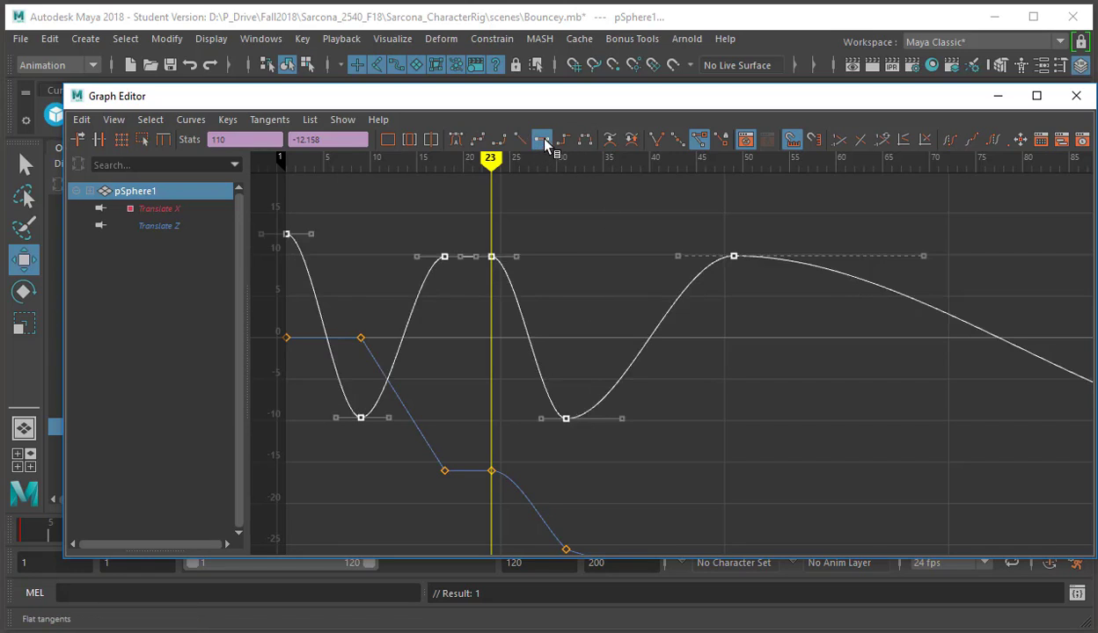
{"action": "left_click", "coordinate": [563, 141]}
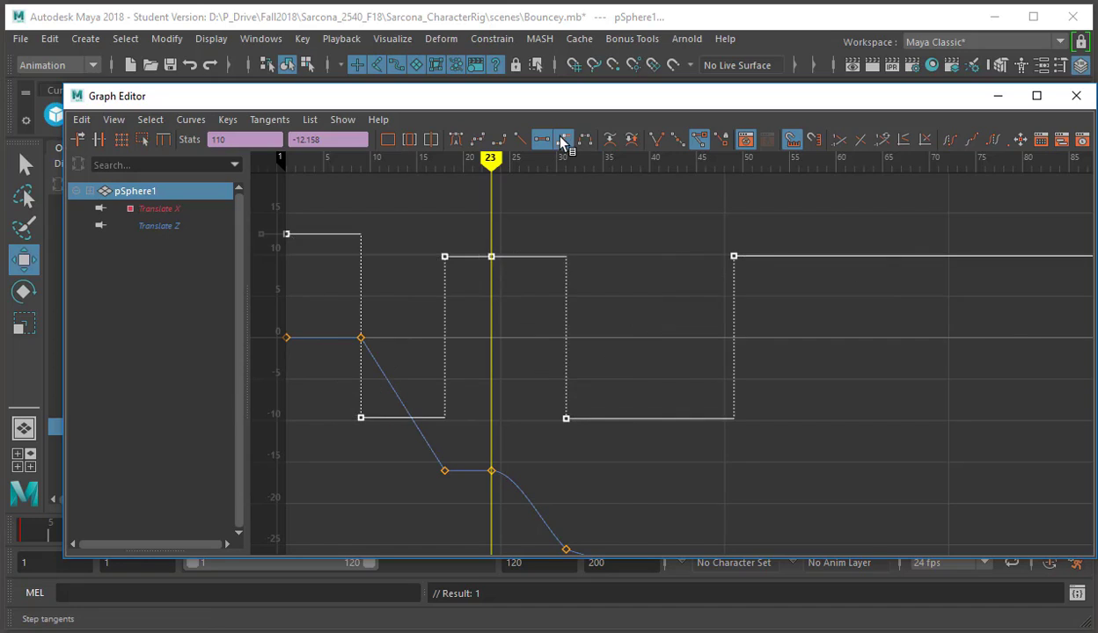
{"action": "left_click", "coordinate": [478, 141]}
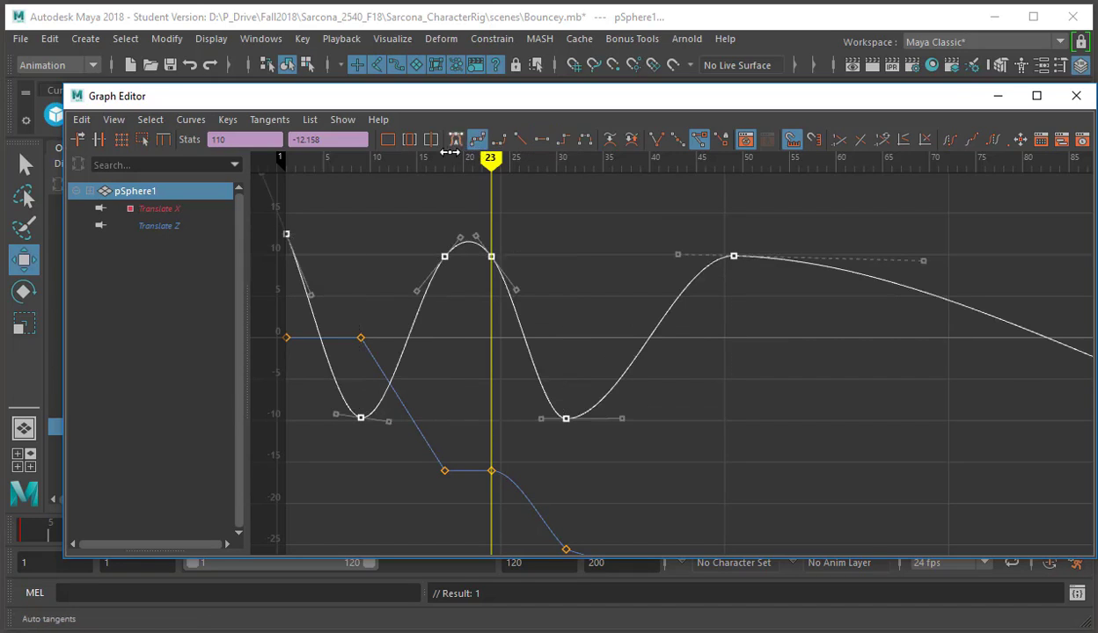
{"action": "left_click", "coordinate": [498, 141]}
{"action": "left_click", "coordinate": [518, 141]}
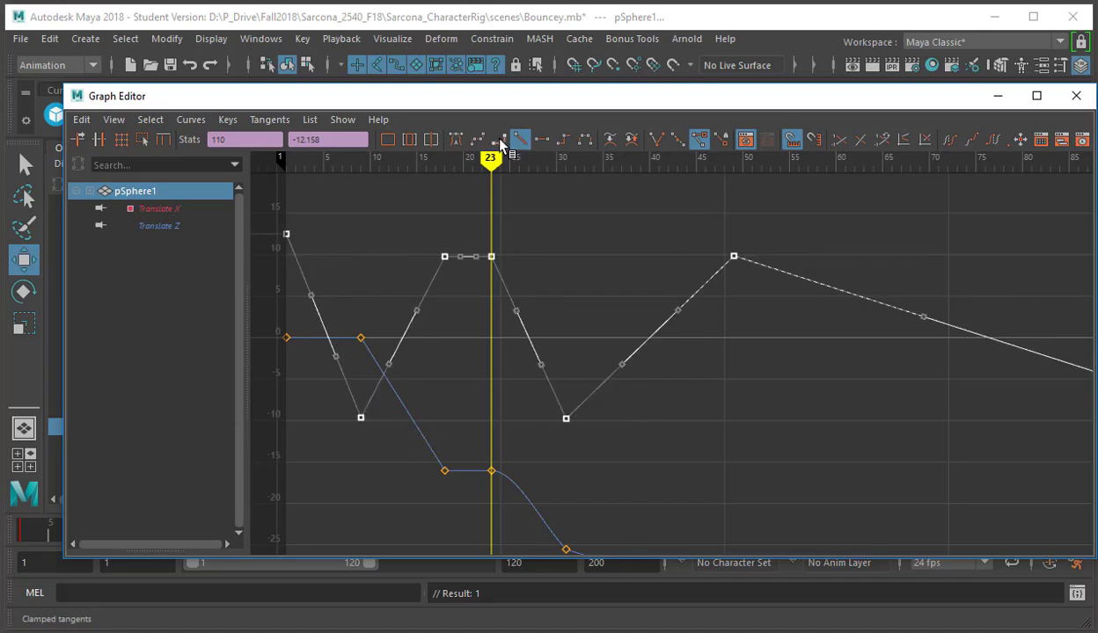
{"action": "left_click", "coordinate": [499, 141]}
{"action": "left_click", "coordinate": [518, 143]}
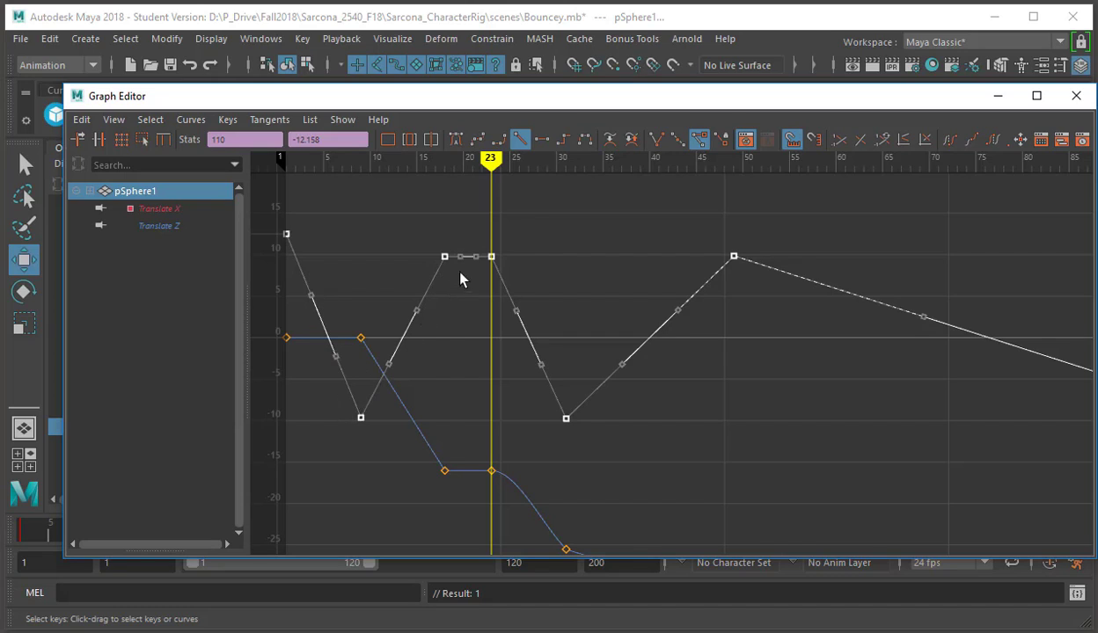
Step: Apply flat tangents to the whole Translate X curve and inspect the held keys at frames 18 and 23
{"action": "left_click", "coordinate": [541, 139]}
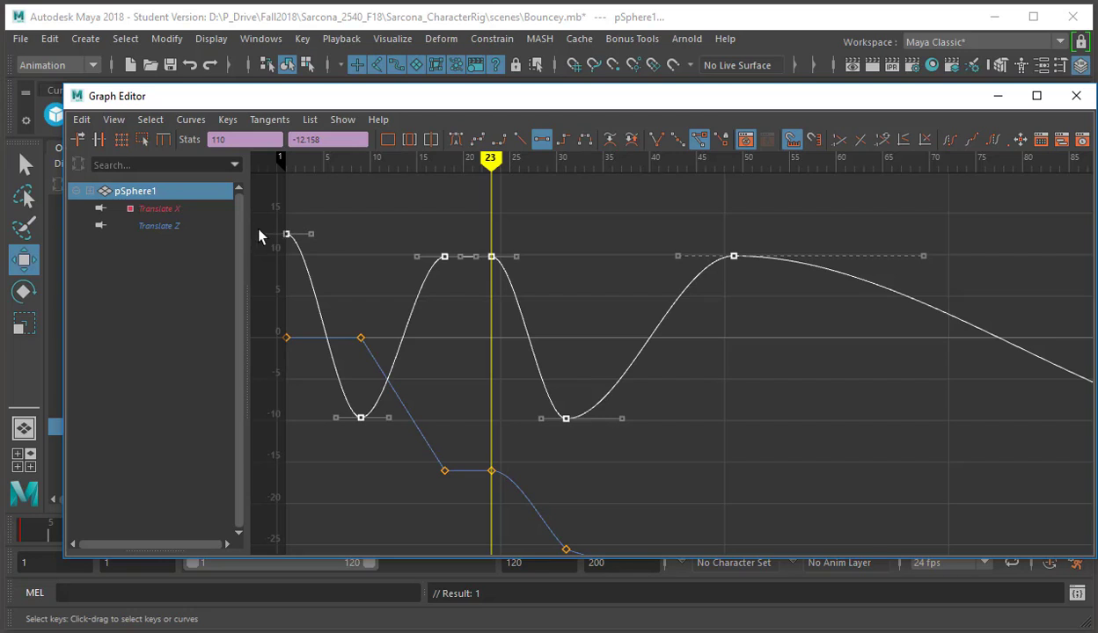
{"action": "scroll", "coordinate": [519, 297], "scroll_direction": "up", "scroll_amount": 6}
{"action": "middle_click_drag", "start_coordinate": [681, 360], "coordinate": [845, 402], "text": "alt"}
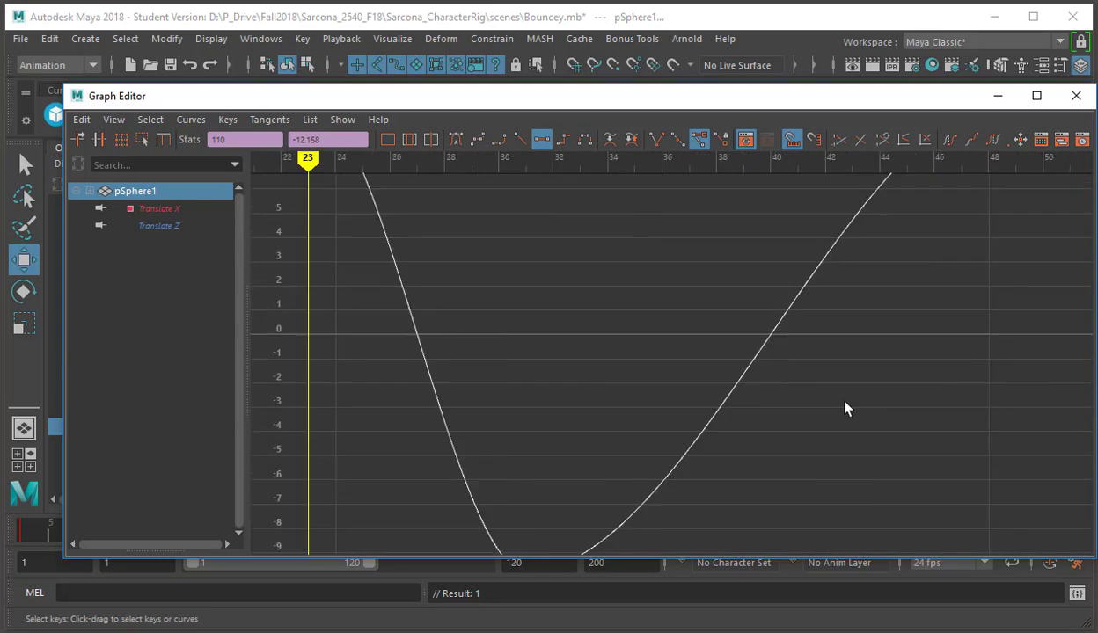
{"action": "middle_click_drag", "start_coordinate": [303, 181], "coordinate": [514, 335], "text": "alt"}
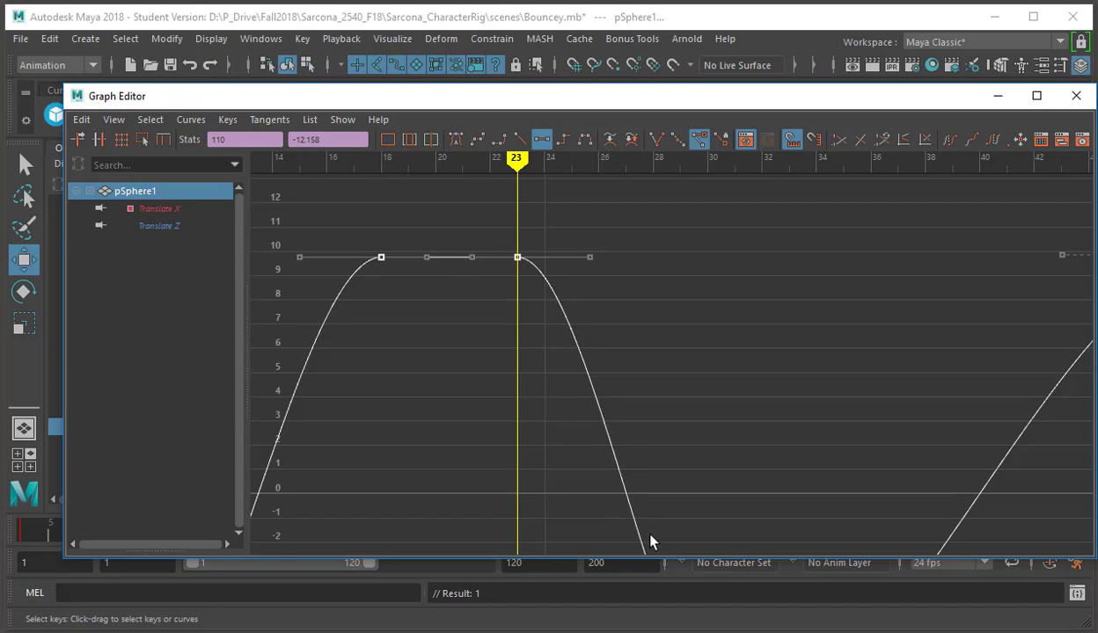
Step: Stretch the incoming tangent handle of the Translate X key at frame 110 horizontally by 16 frames, away from the key
{"action": "middle_click_drag", "start_coordinate": [649, 543], "coordinate": [541, 420], "text": "alt"}
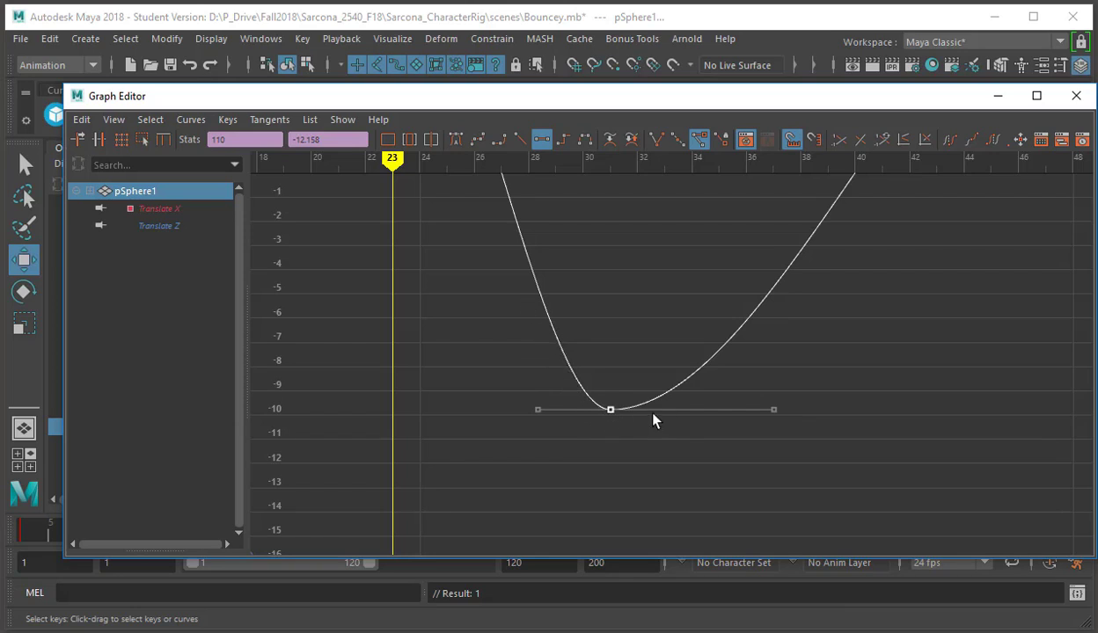
{"action": "right_click_drag", "start_coordinate": [837, 304], "coordinate": [730, 319], "text": "alt"}
{"action": "middle_click_drag", "start_coordinate": [730, 318], "coordinate": [519, 325], "text": "alt"}
{"action": "right_click_drag", "start_coordinate": [519, 326], "coordinate": [394, 330], "text": "alt"}
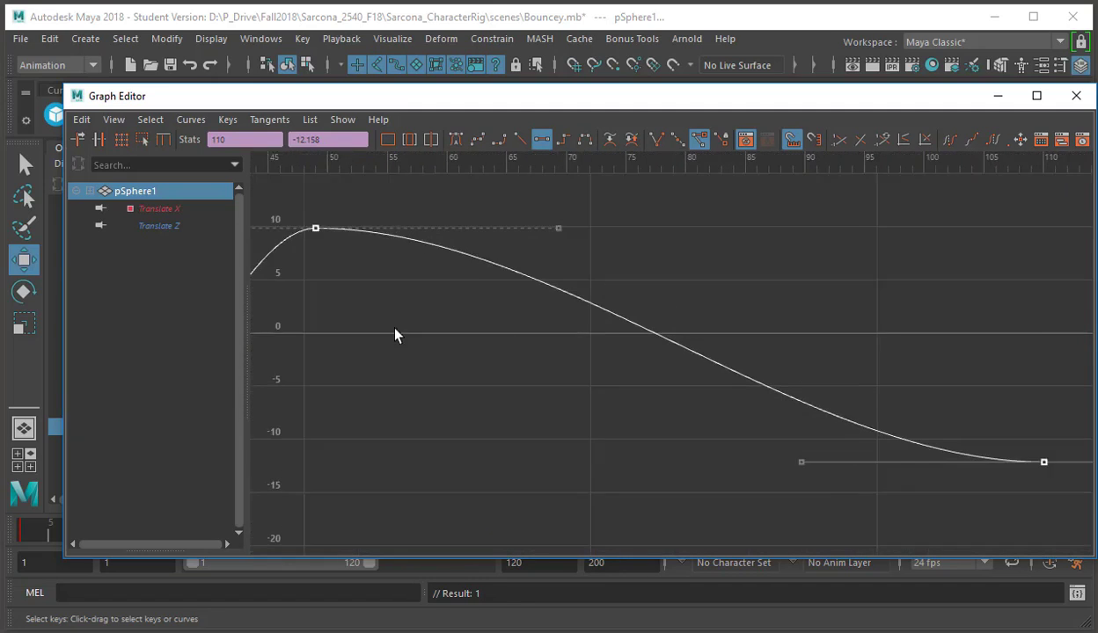
{"action": "middle_click_drag", "start_coordinate": [394, 331], "coordinate": [316, 259], "text": "alt"}
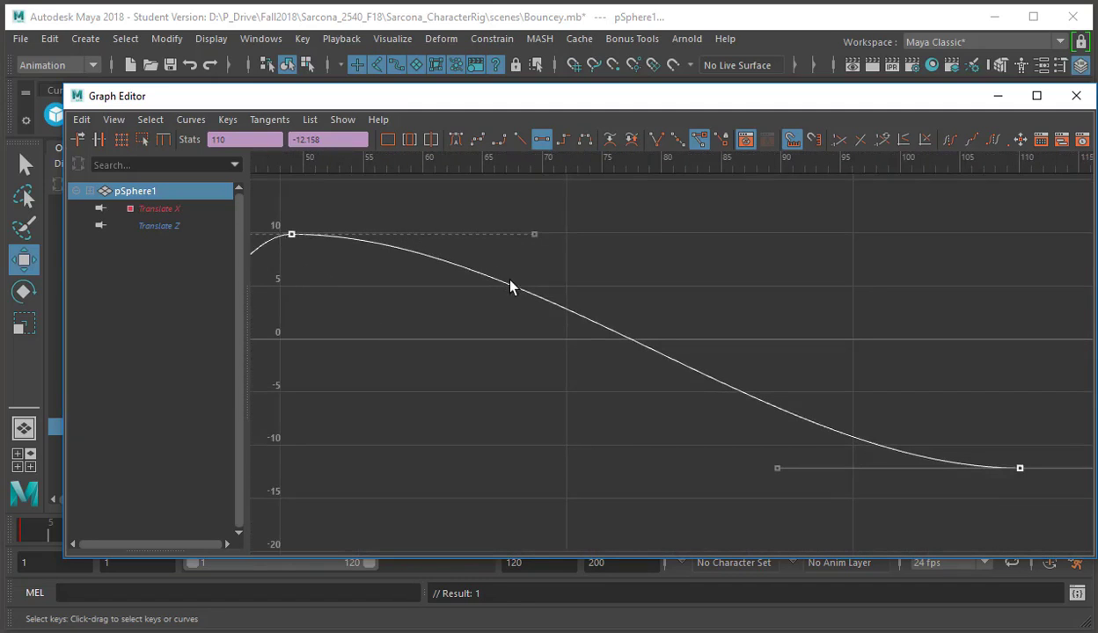
{"action": "left_click_drag", "start_coordinate": [808, 510], "coordinate": [820, 521]}
{"action": "middle_click_drag", "start_coordinate": [822, 522], "coordinate": [636, 515], "text": "shift"}
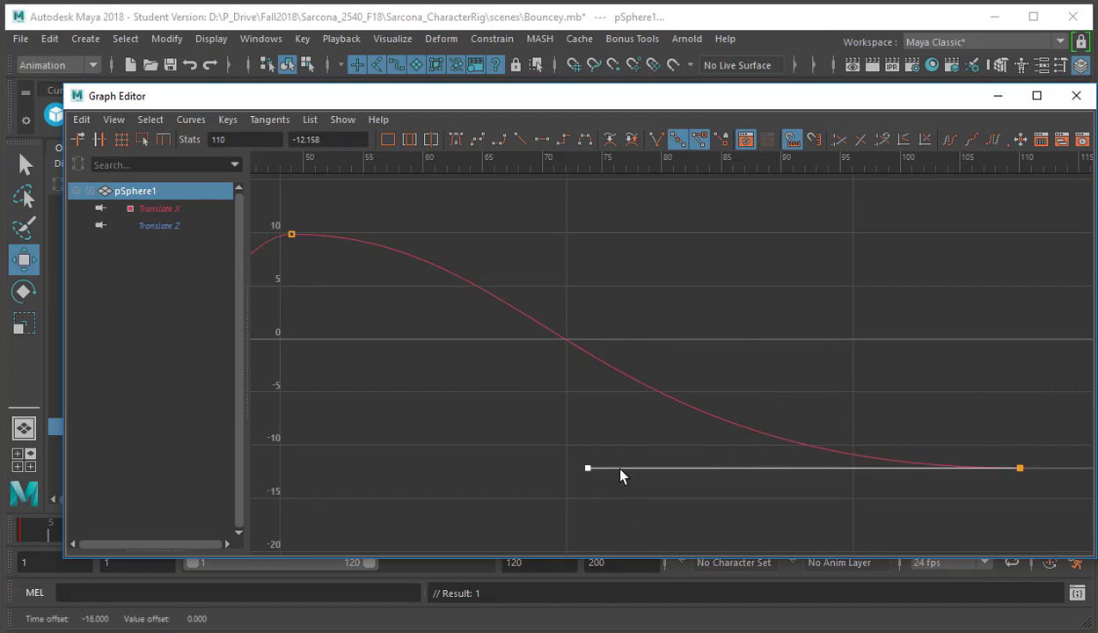
Step: Apply linear tangents to the Translate X key at frame 49 and to all Translate X and Z keys from frame 1 to 31
{"action": "right_click_drag", "start_coordinate": [620, 474], "coordinate": [629, 378], "text": "alt"}
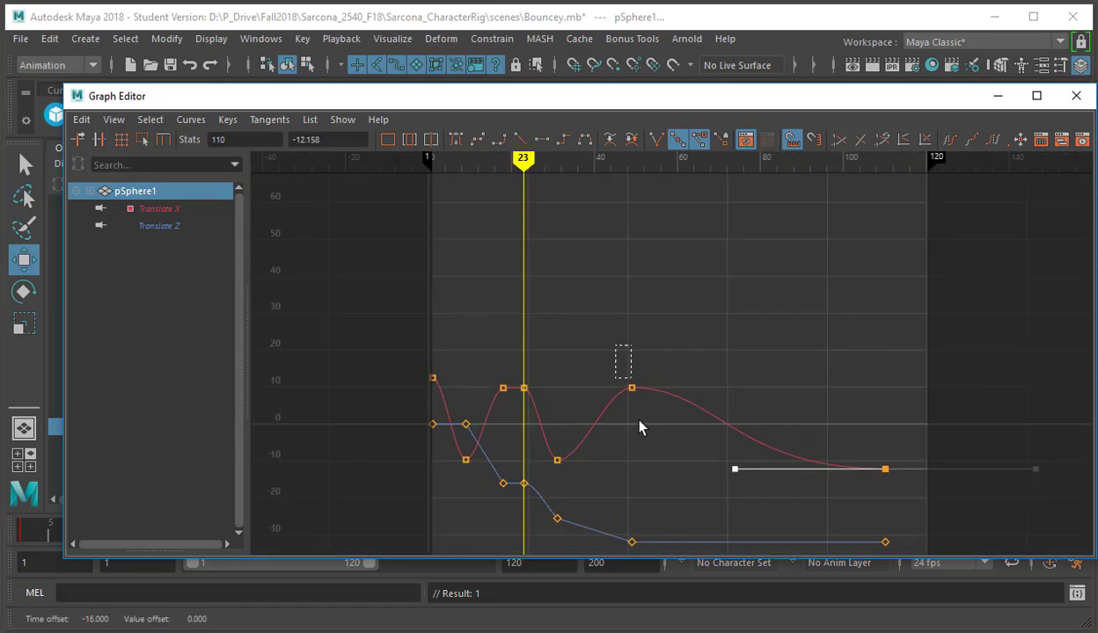
{"action": "left_click_drag", "start_coordinate": [640, 428], "coordinate": [637, 422]}
{"action": "left_click", "coordinate": [519, 139]}
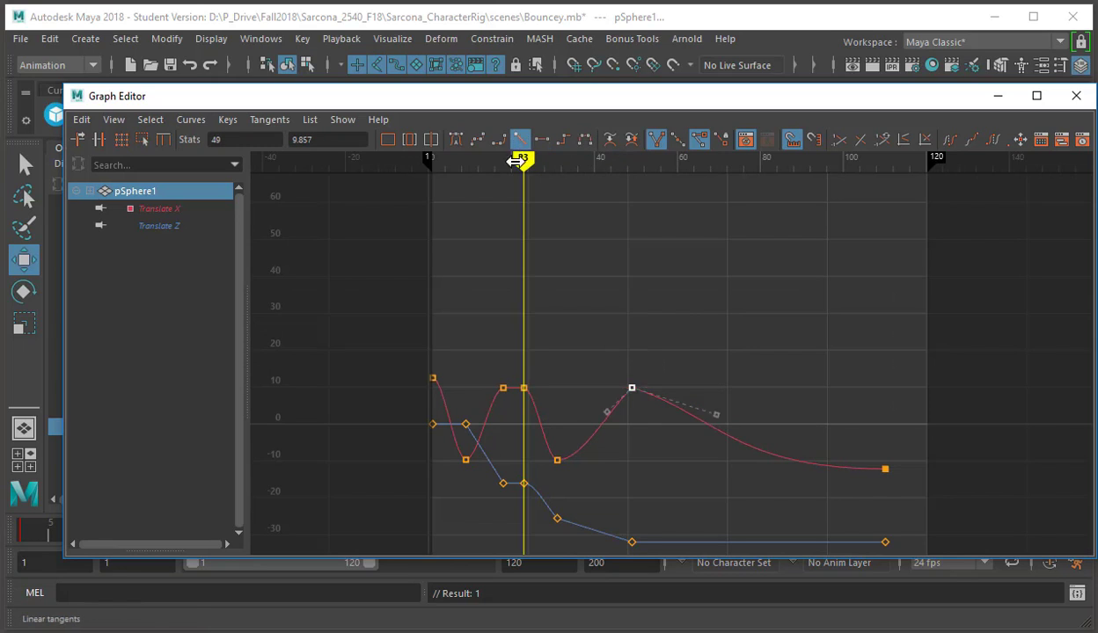
{"action": "left_click_drag", "start_coordinate": [573, 353], "coordinate": [348, 552]}
{"action": "left_click", "coordinate": [518, 140]}
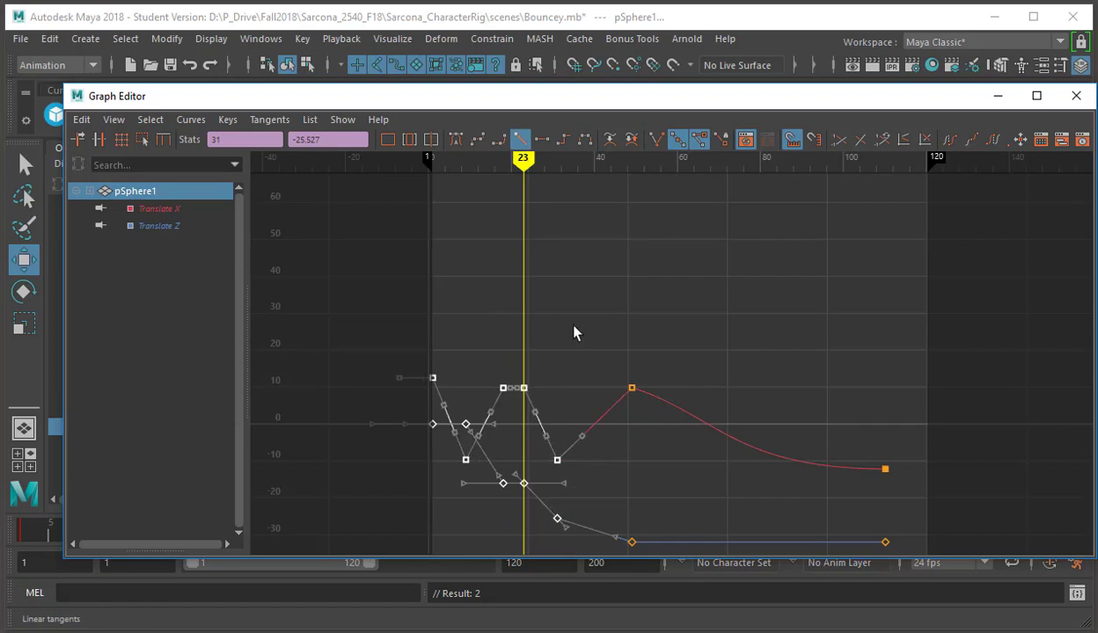
Step: Try spline tangents on the Translate X key at frame 18, continue through the student version notice, and undo the tangent change
{"action": "left_click", "coordinate": [542, 375]}
{"action": "right_click_drag", "start_coordinate": [542, 377], "coordinate": [587, 415], "text": "alt"}
{"action": "middle_click_drag", "start_coordinate": [425, 378], "coordinate": [534, 336], "text": "alt"}
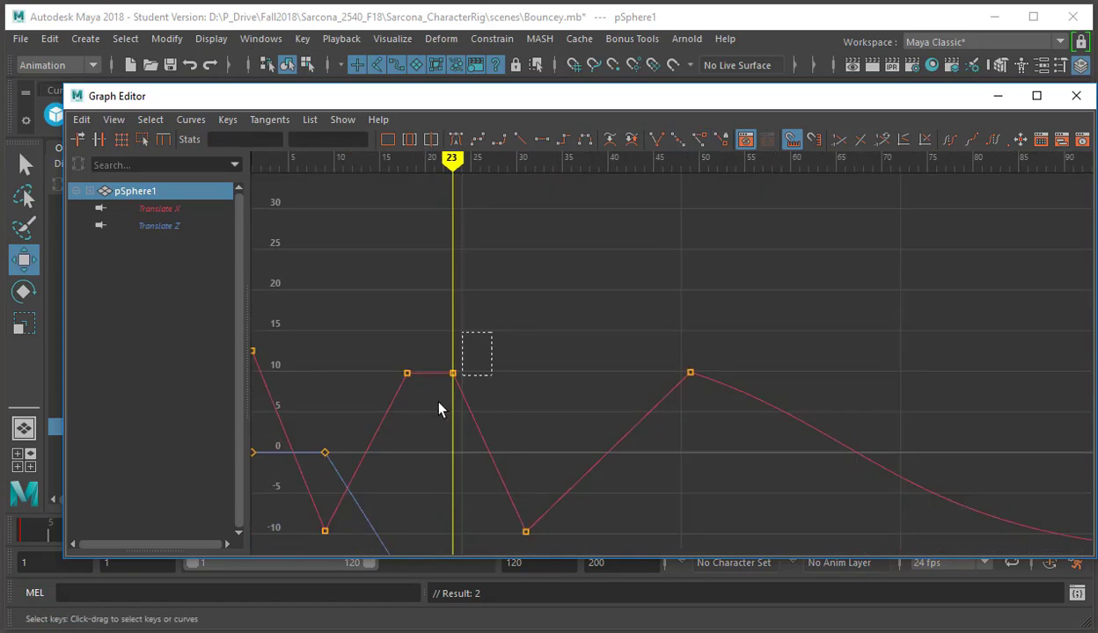
{"action": "left_click_drag", "start_coordinate": [439, 410], "coordinate": [413, 381]}
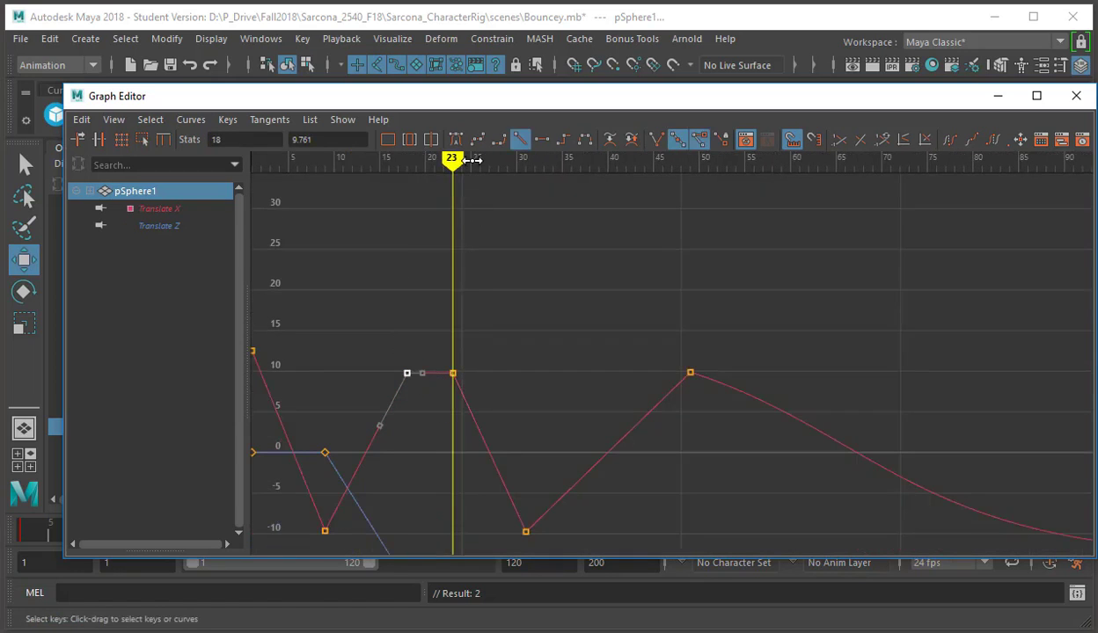
{"action": "left_click", "coordinate": [477, 140]}
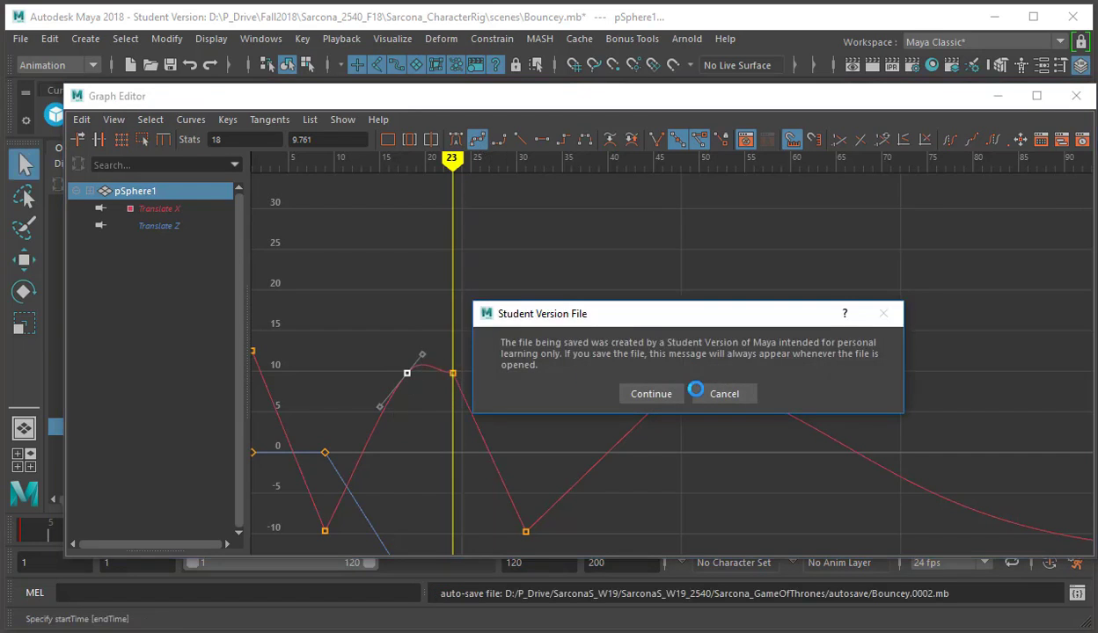
{"action": "left_click", "coordinate": [649, 392]}
{"action": "key", "text": "ctrl+z"}
{"action": "key", "text": "w"}
Step: Try a spline tangent with only the outgoing handle of the frame 18 Translate X key selected, and undo it
{"action": "left_click", "coordinate": [422, 373]}
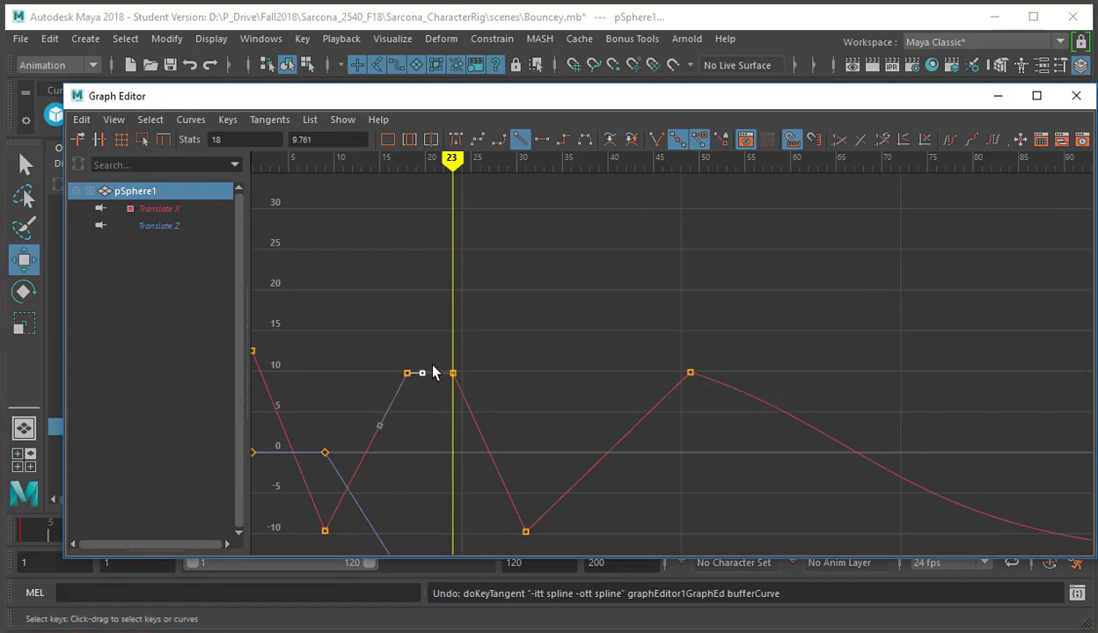
{"action": "left_click", "coordinate": [480, 140]}
{"action": "key", "text": "ctrl+z"}
Step: Break the tangents of the Translate X key at frame 31 and move its outgoing handle 2 frames forward and about 6.6 down, level with the key
{"action": "middle_click_drag", "start_coordinate": [494, 310], "coordinate": [409, 243], "text": "alt"}
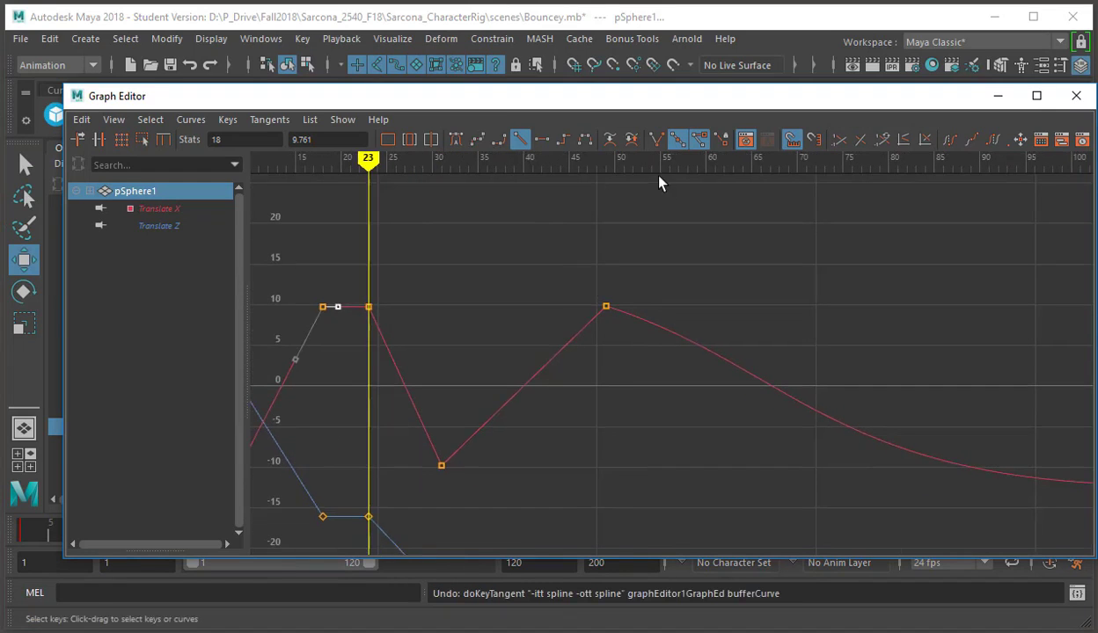
{"action": "left_click_drag", "start_coordinate": [586, 290], "coordinate": [656, 317]}
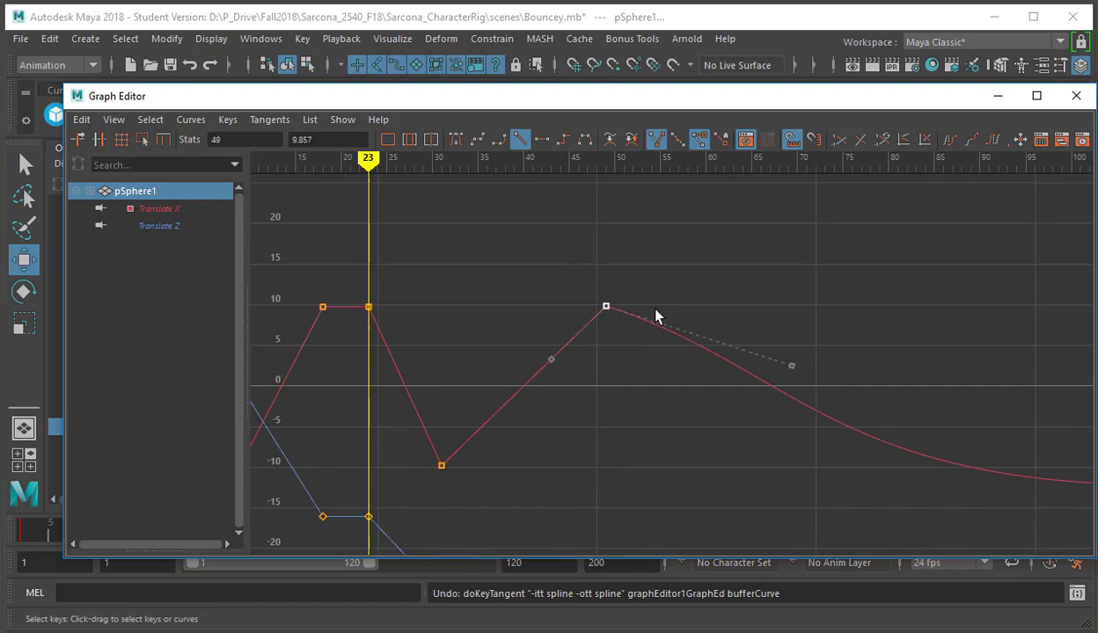
{"action": "middle_click_drag", "start_coordinate": [797, 344], "coordinate": [975, 288], "text": "alt"}
{"action": "middle_click_drag", "start_coordinate": [676, 367], "coordinate": [702, 393], "text": "alt"}
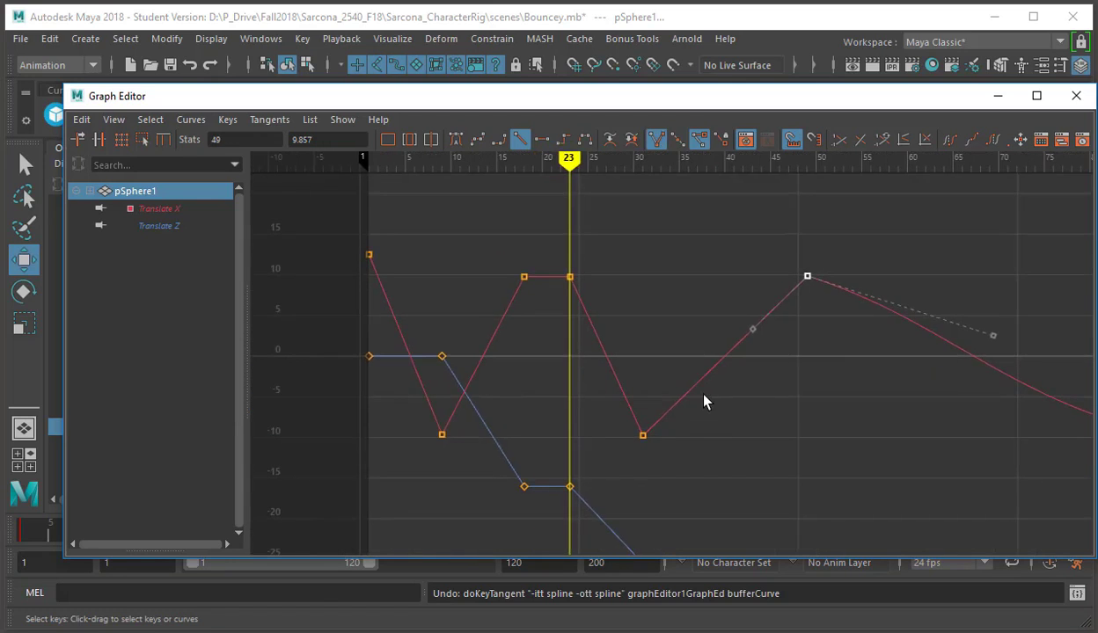
{"action": "left_click_drag", "start_coordinate": [666, 464], "coordinate": [616, 427]}
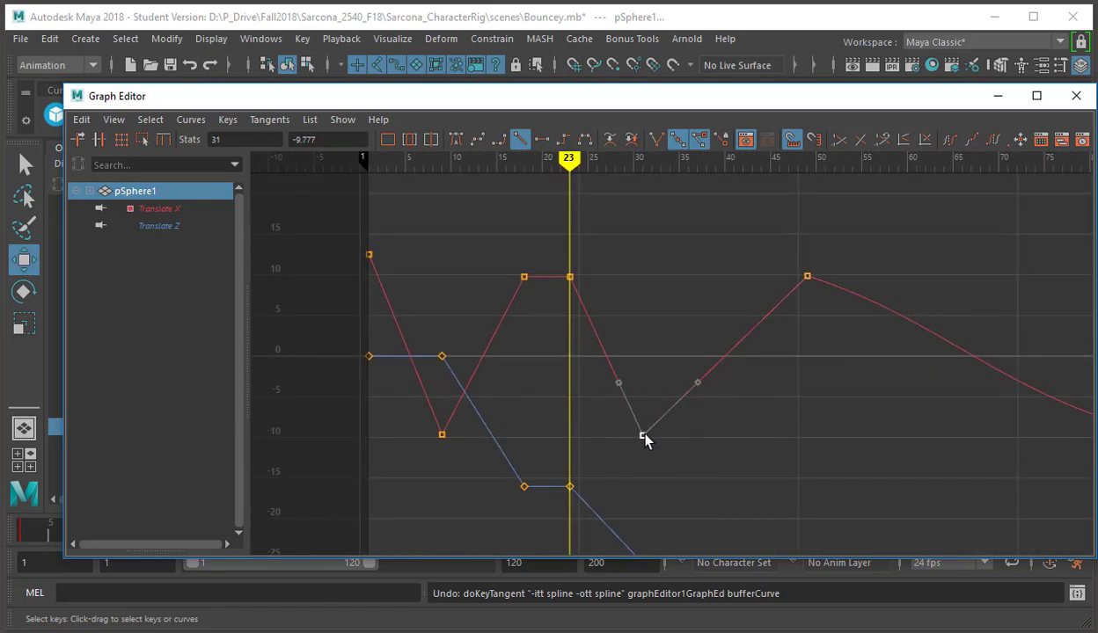
{"action": "left_click", "coordinate": [655, 140]}
{"action": "left_click_drag", "start_coordinate": [675, 342], "coordinate": [733, 419]}
{"action": "middle_click_drag", "start_coordinate": [735, 417], "coordinate": [743, 464]}
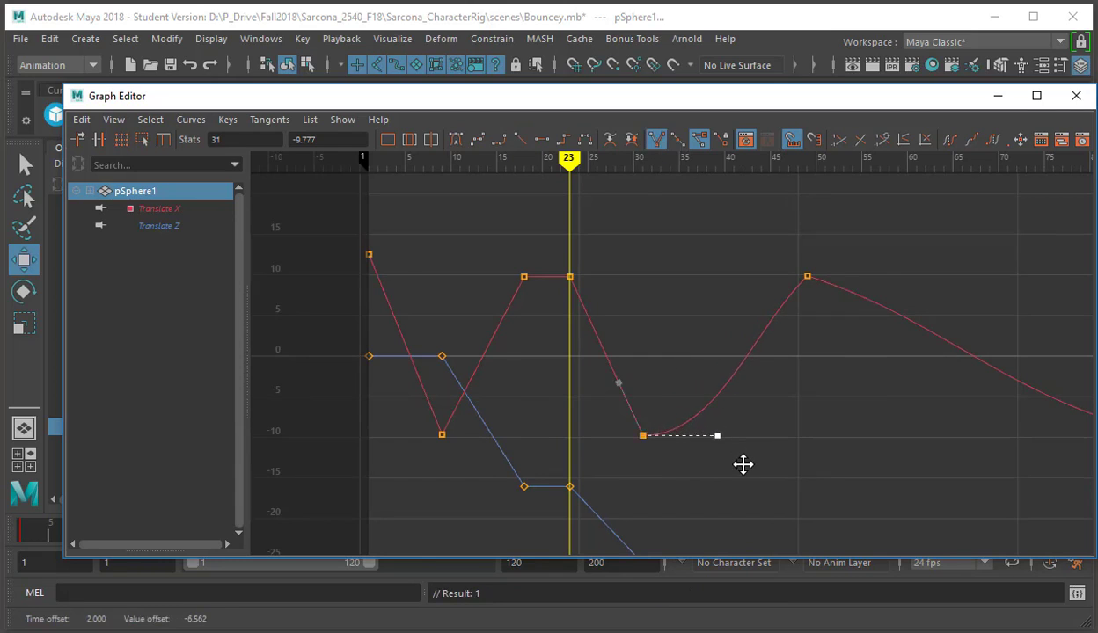
Step: Shorten the incoming handle of the frame 31 Translate X key independently, and move its outgoing handle back 3 frames and up about 6.2
{"action": "left_click_drag", "start_coordinate": [642, 354], "coordinate": [601, 397]}
{"action": "middle_click_drag", "start_coordinate": [615, 390], "coordinate": [667, 395]}
{"action": "left_click_drag", "start_coordinate": [739, 463], "coordinate": [712, 430]}
{"action": "middle_click_drag", "start_coordinate": [732, 436], "coordinate": [711, 416]}
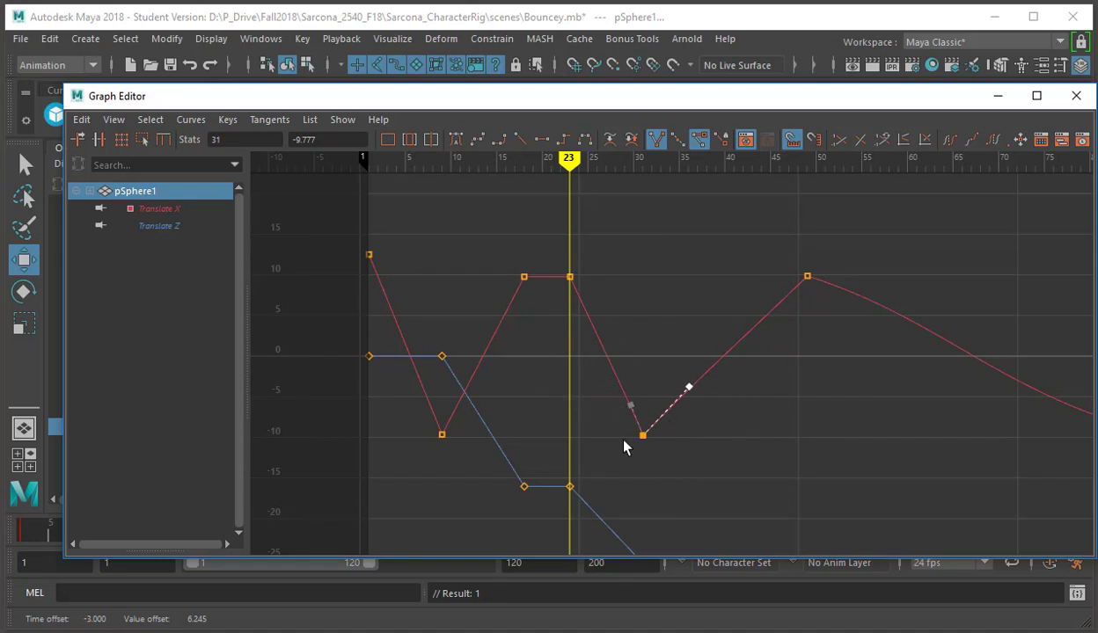
{"action": "left_click", "coordinate": [549, 264]}
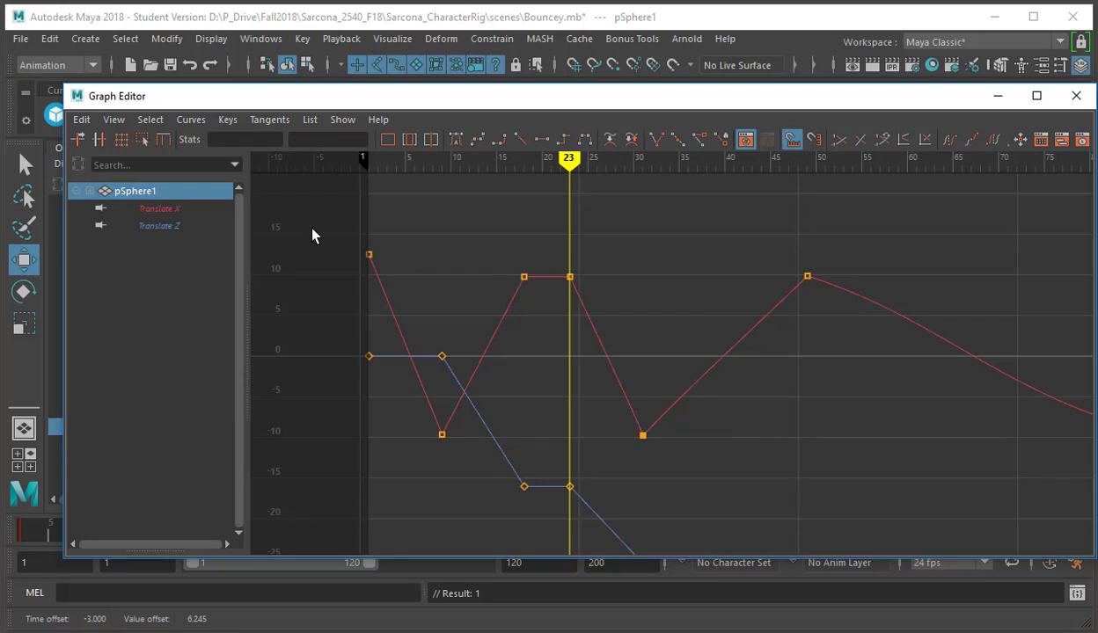
{"action": "left_click", "coordinate": [228, 121]}
{"action": "mouse_move", "coordinate": [193, 122]}
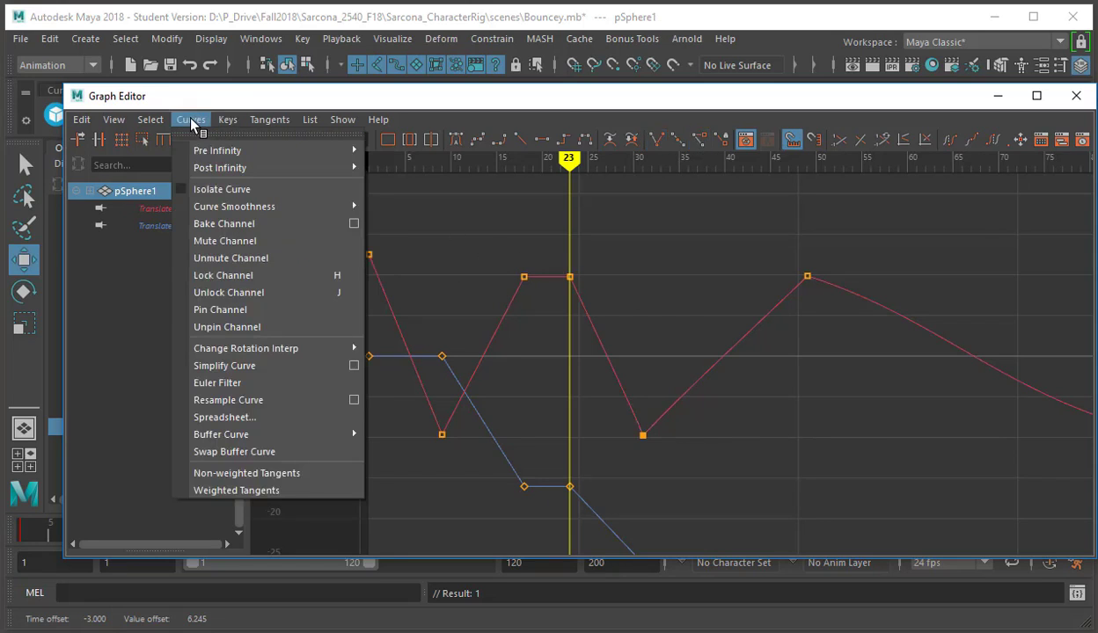
{"action": "mouse_move", "coordinate": [141, 117]}
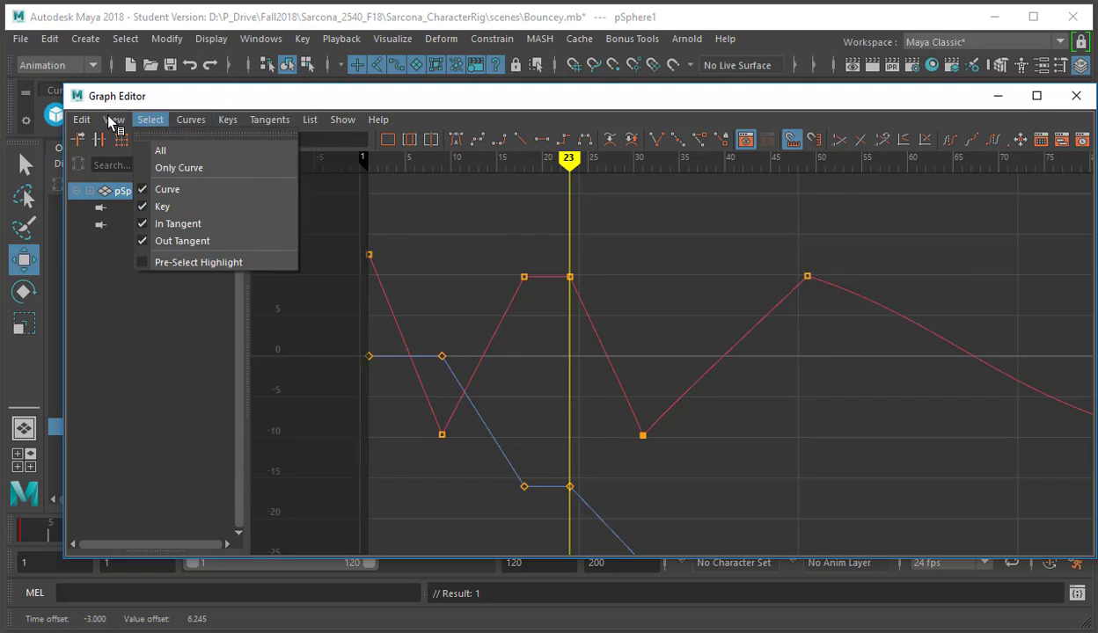
{"action": "left_click", "coordinate": [680, 258]}
{"action": "right_click_drag", "start_coordinate": [862, 375], "coordinate": [517, 293], "text": "alt"}
{"action": "left_click_drag", "start_coordinate": [380, 257], "coordinate": [939, 523]}
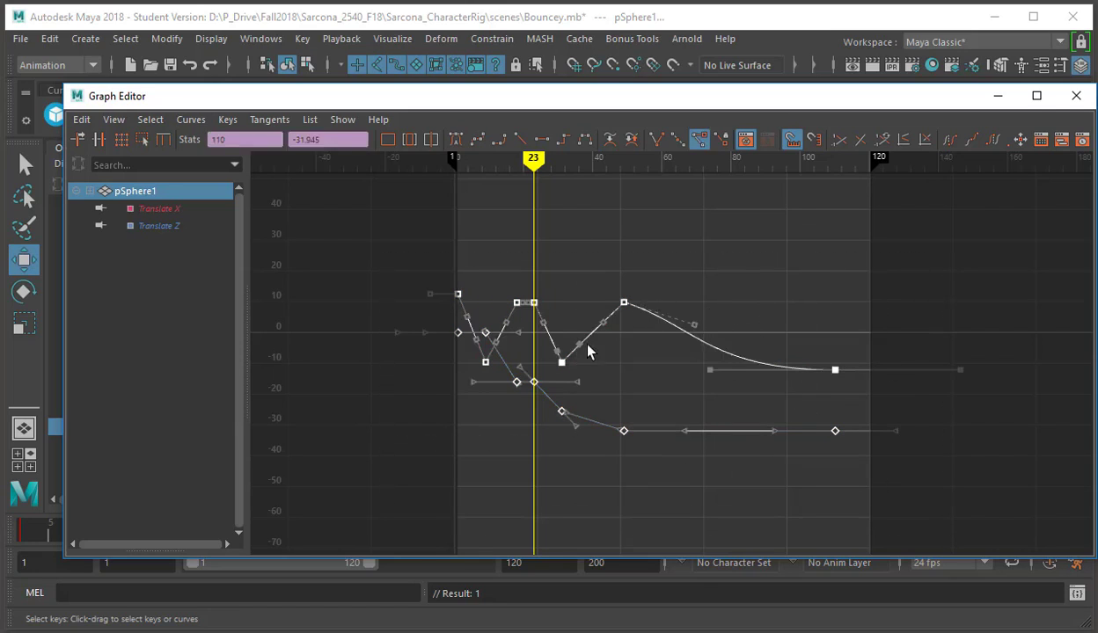
{"action": "left_click", "coordinate": [967, 380]}
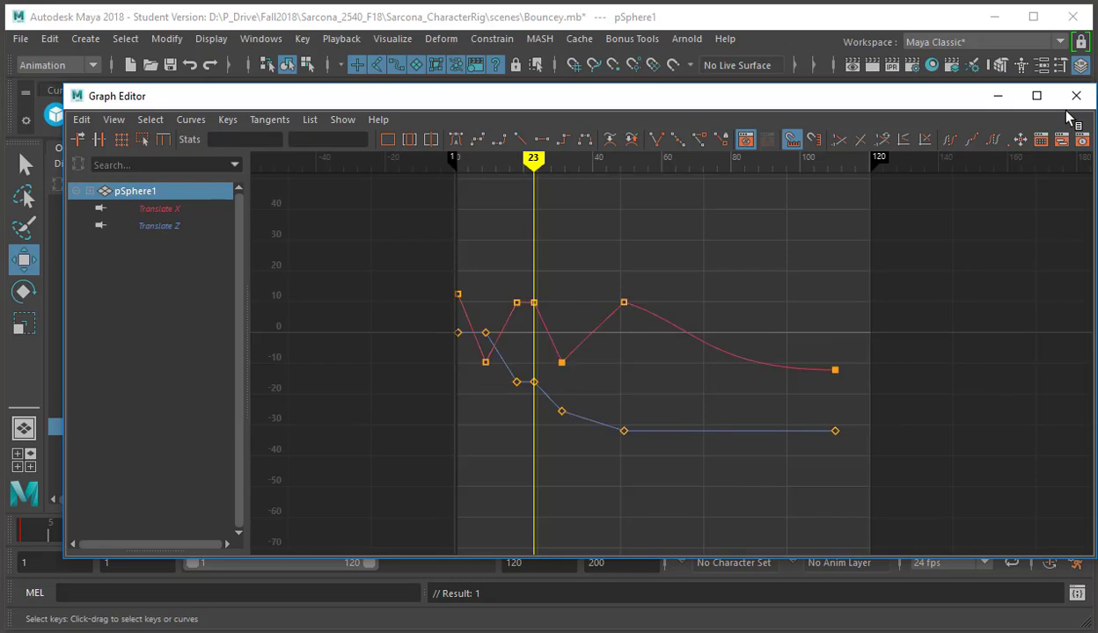